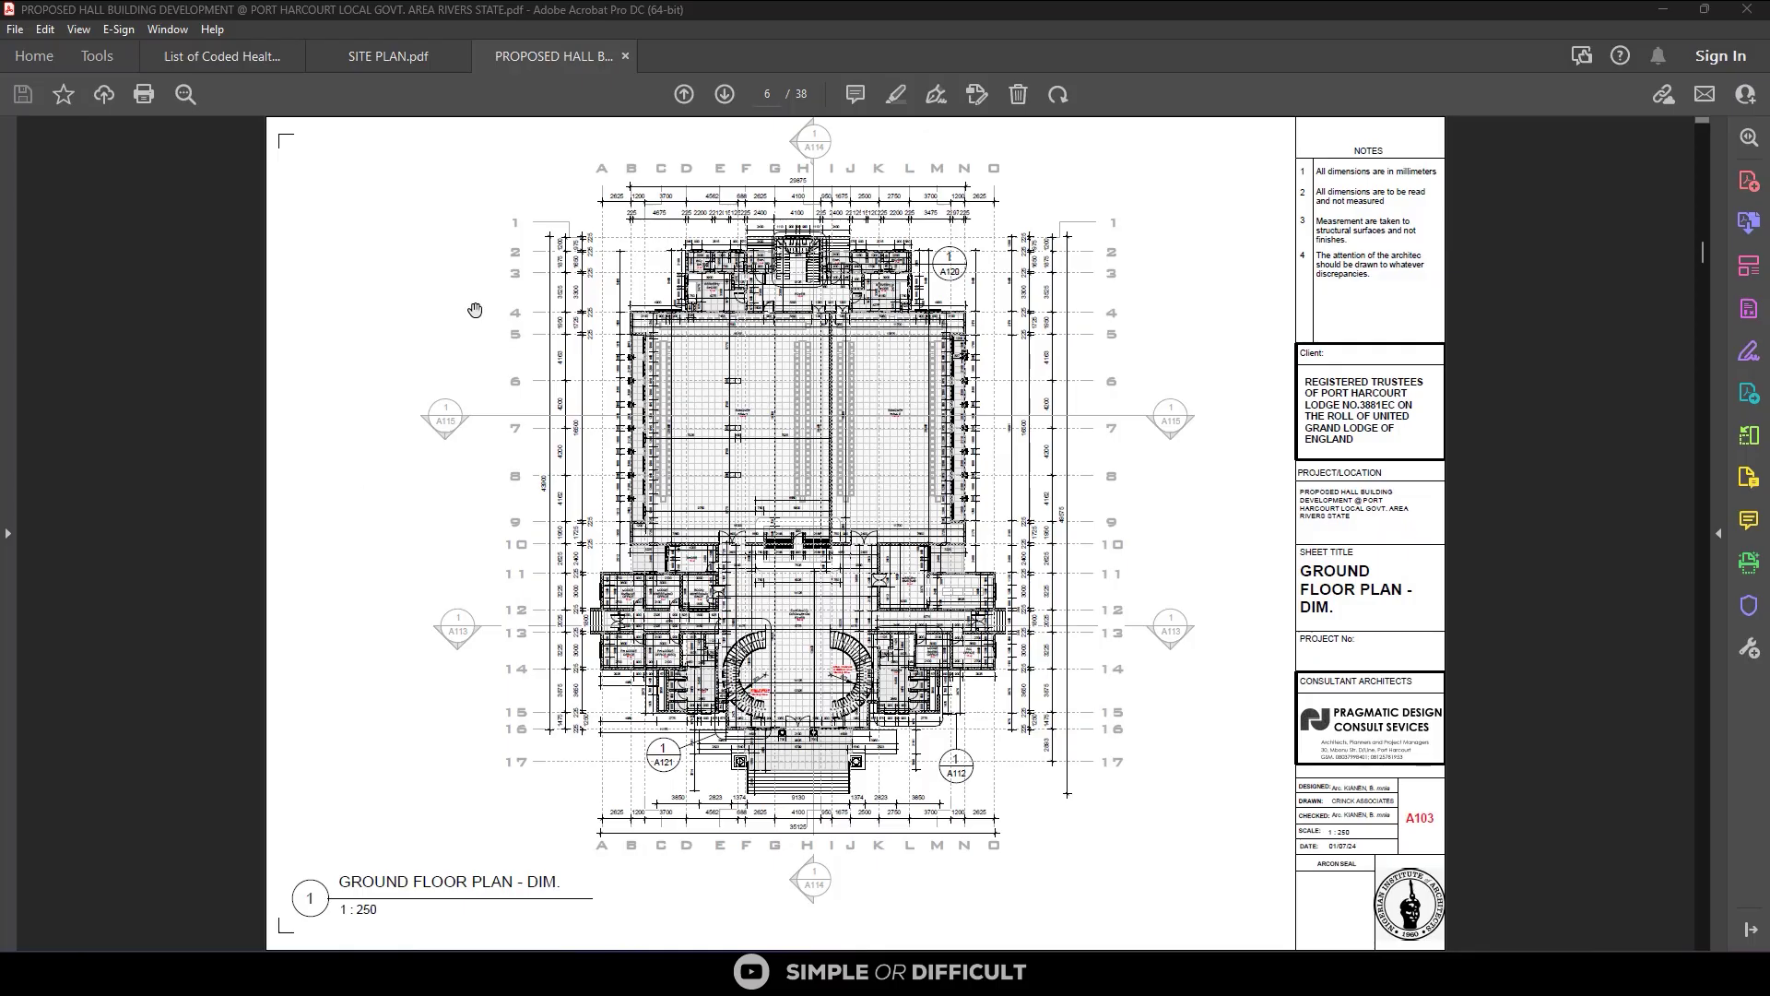
Pan and zoom the plan to bring the upper-left rooms and servery into view
scroll(885, 516, down, 5)
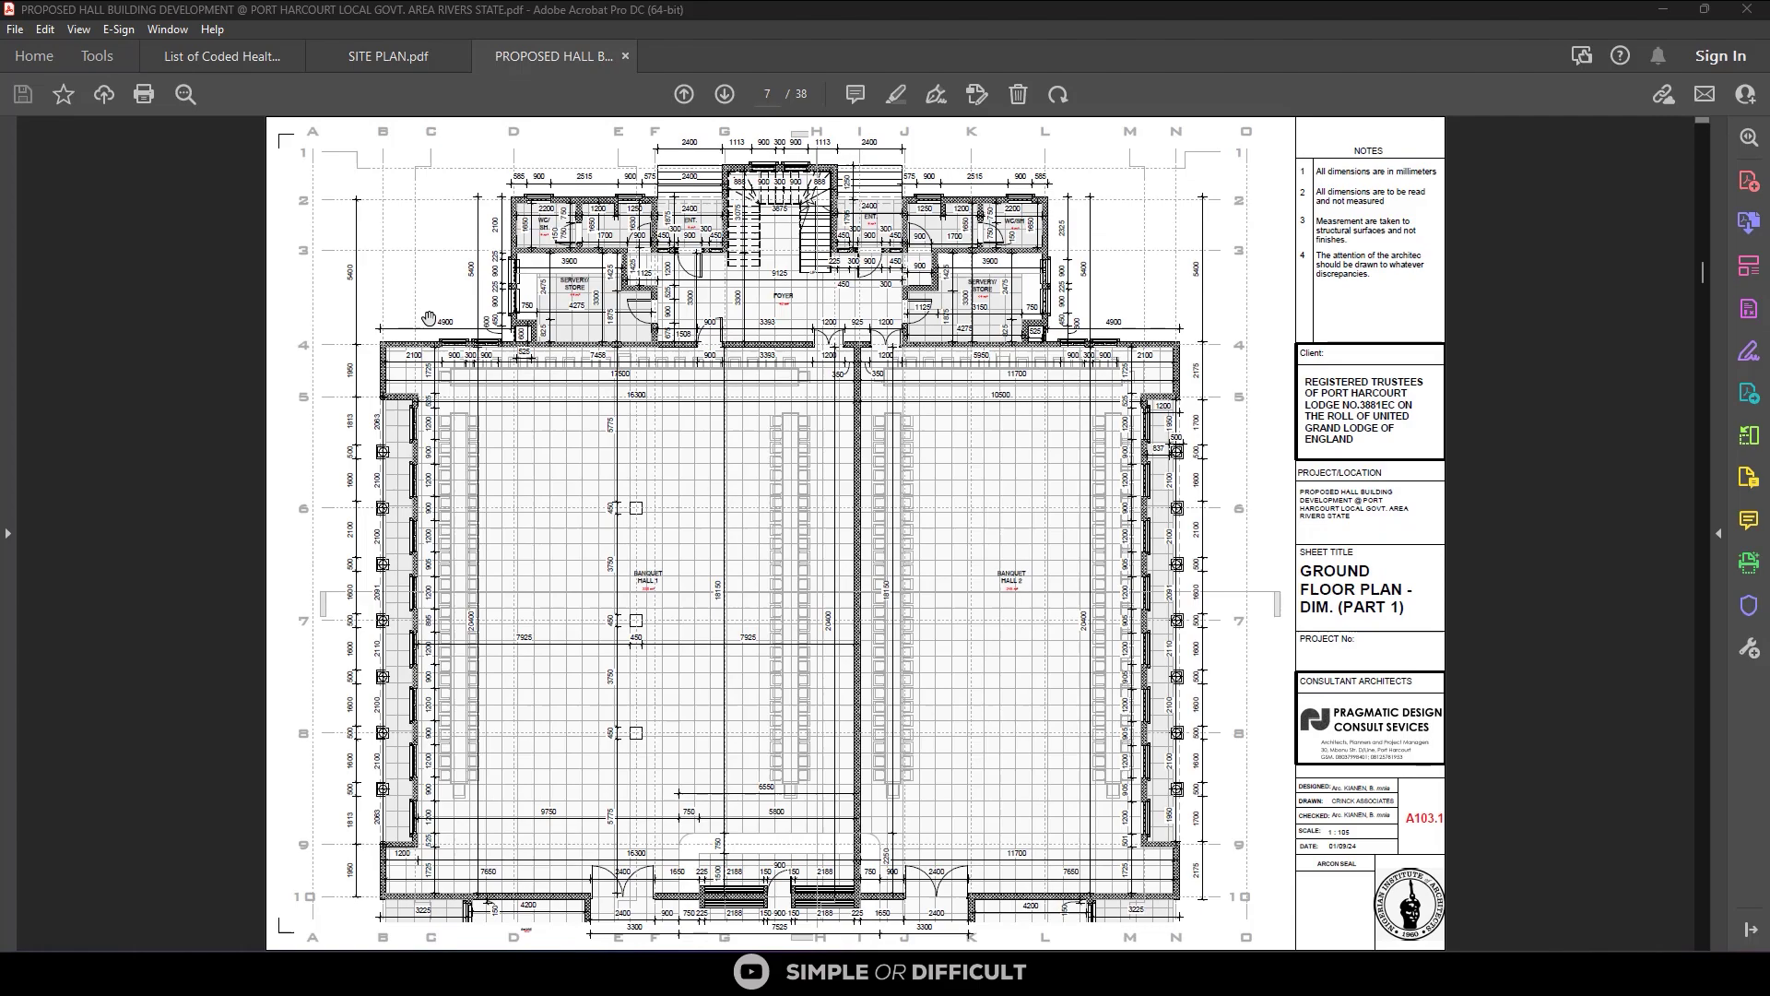
ctrl+scroll(516, 255, up, 3)
drag(516, 255, 739, 426)
ctrl+scroll(739, 426, down, 3)
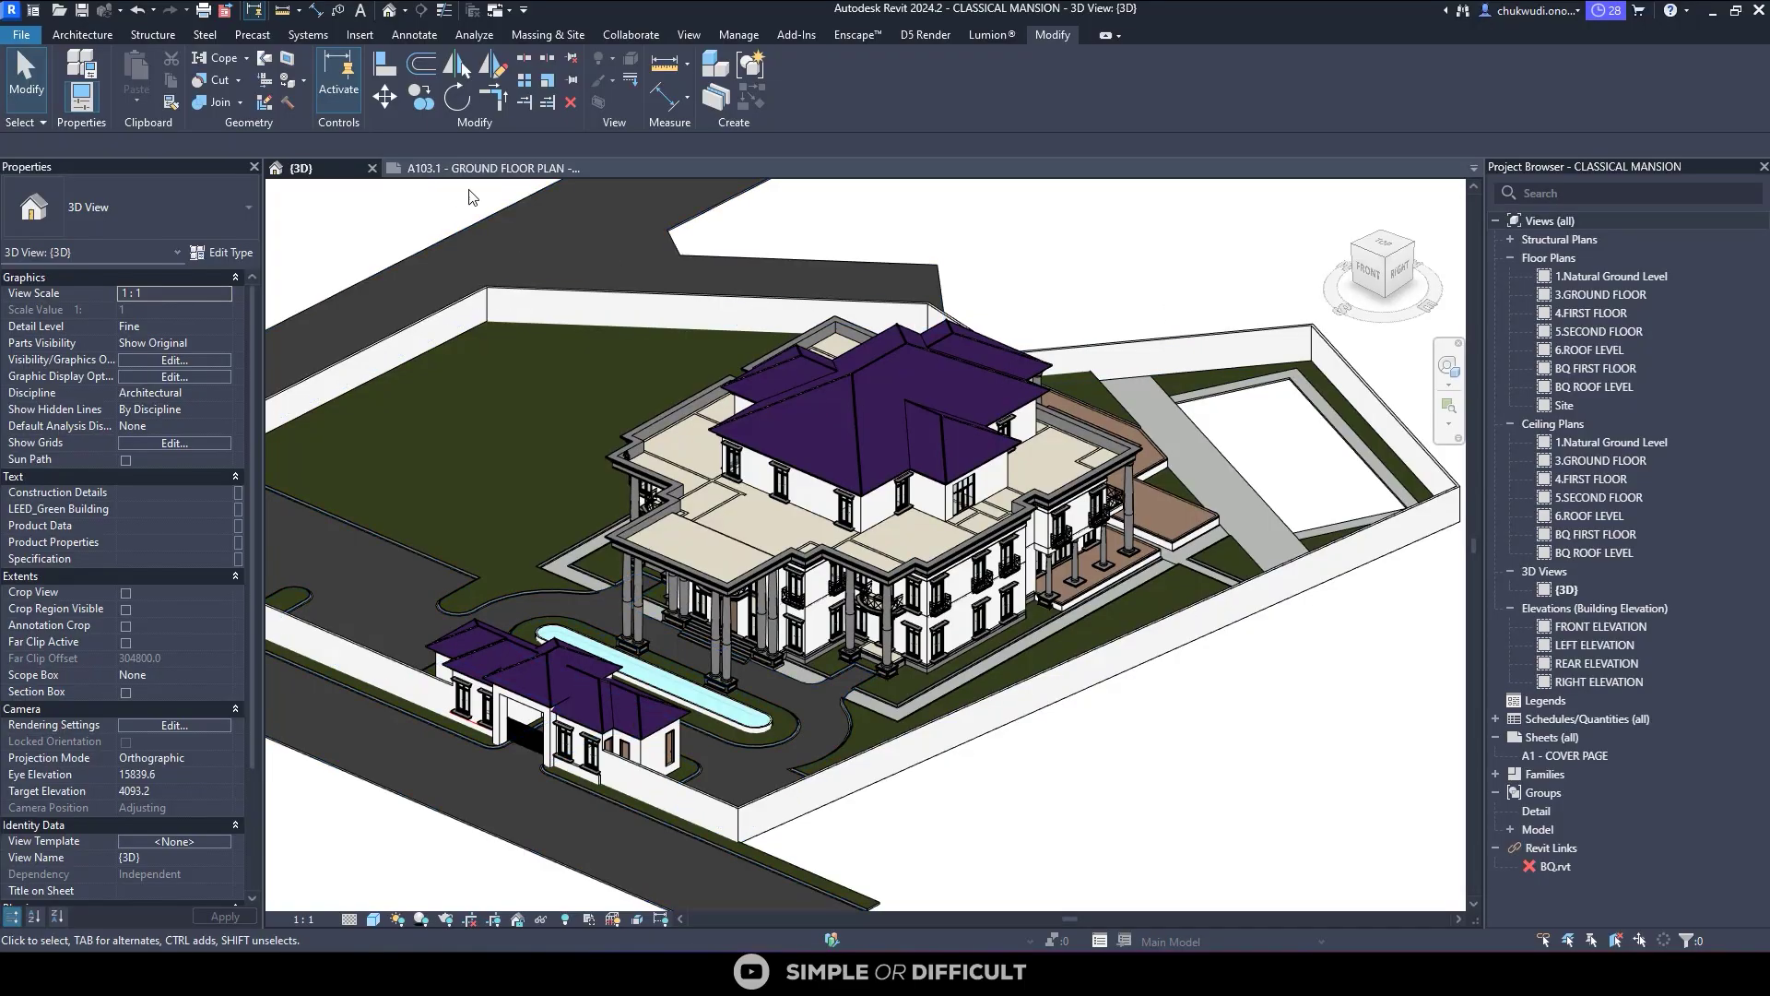
Browse Documents for a project and cancel, then check PH LODGE A103.1 and return to {3D}
click(59, 10)
click(190, 256)
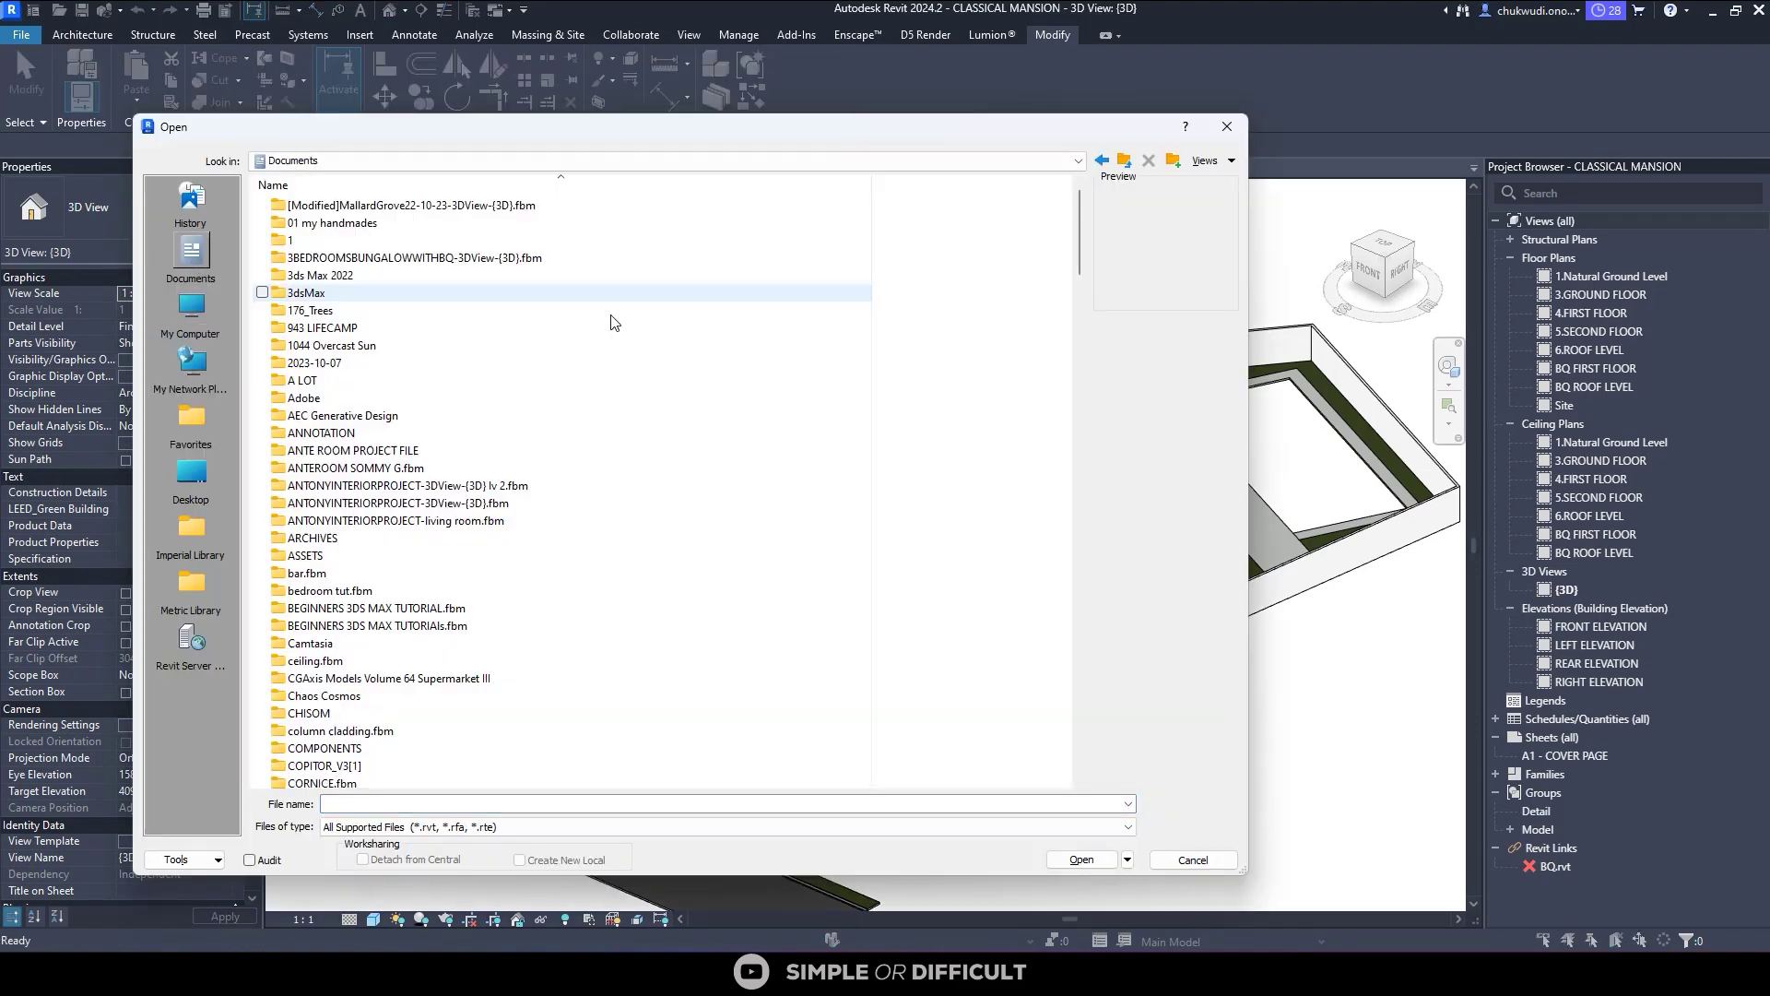
scroll(640, 446, down, 15)
scroll(504, 520, down, 15)
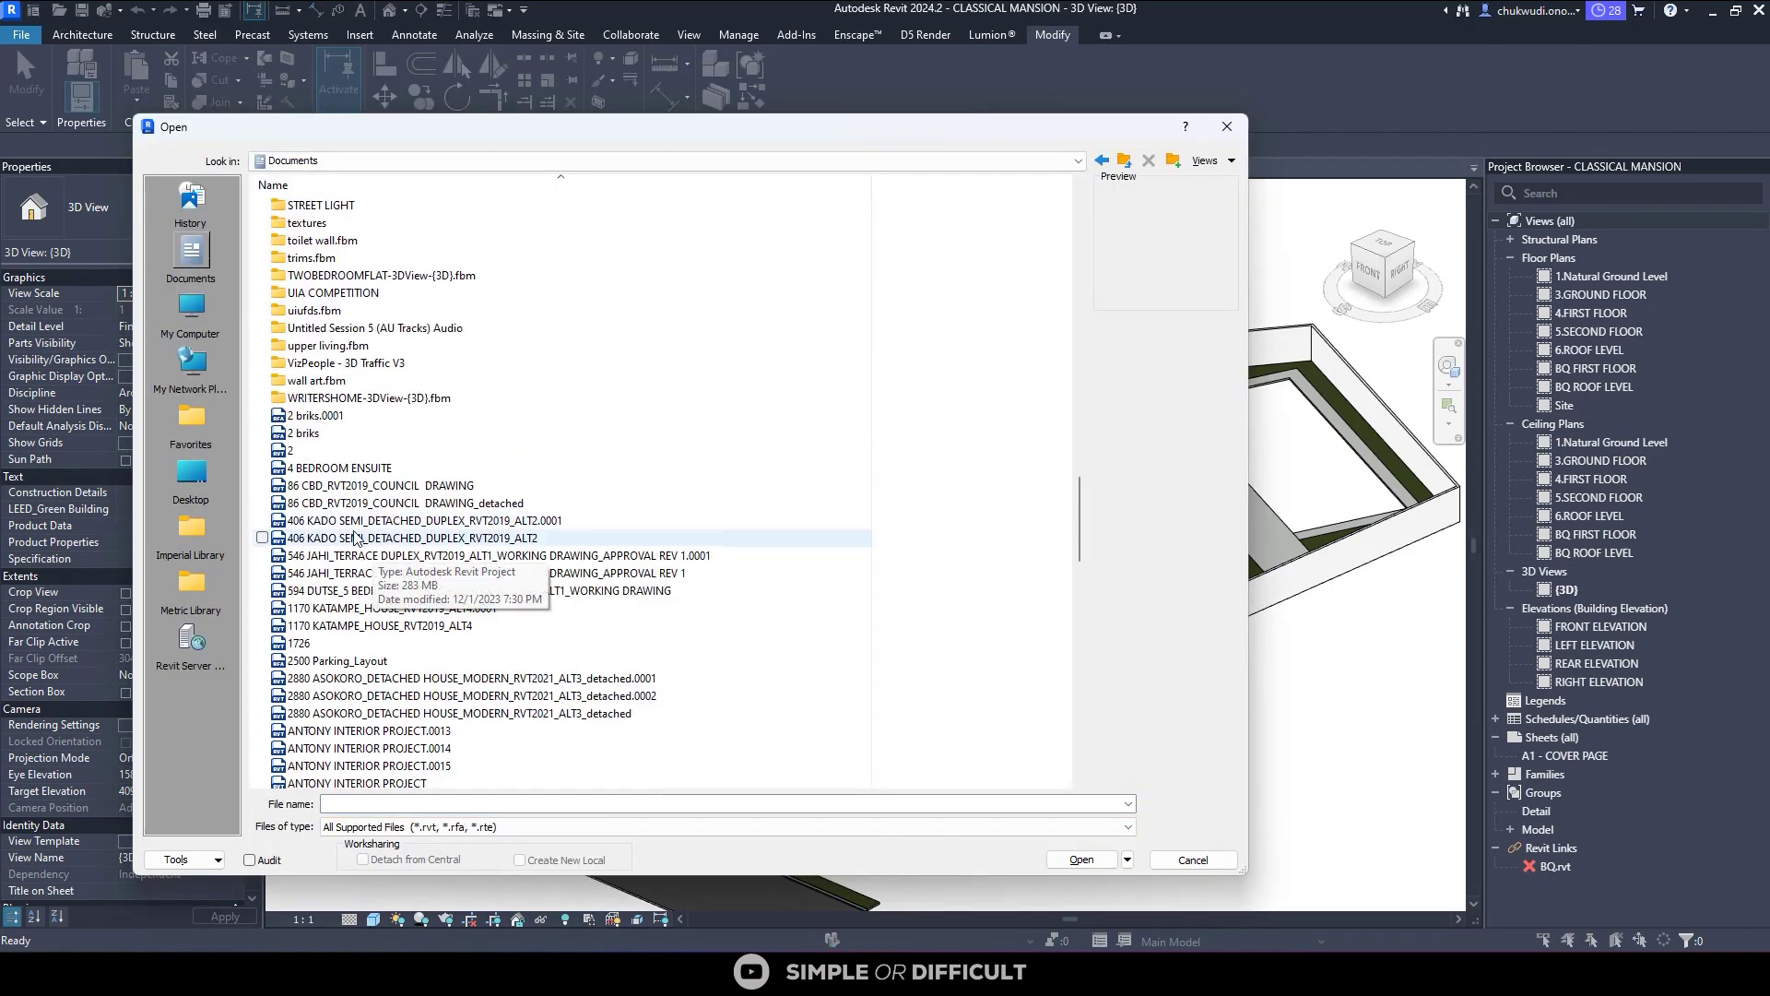
click(1227, 127)
click(489, 168)
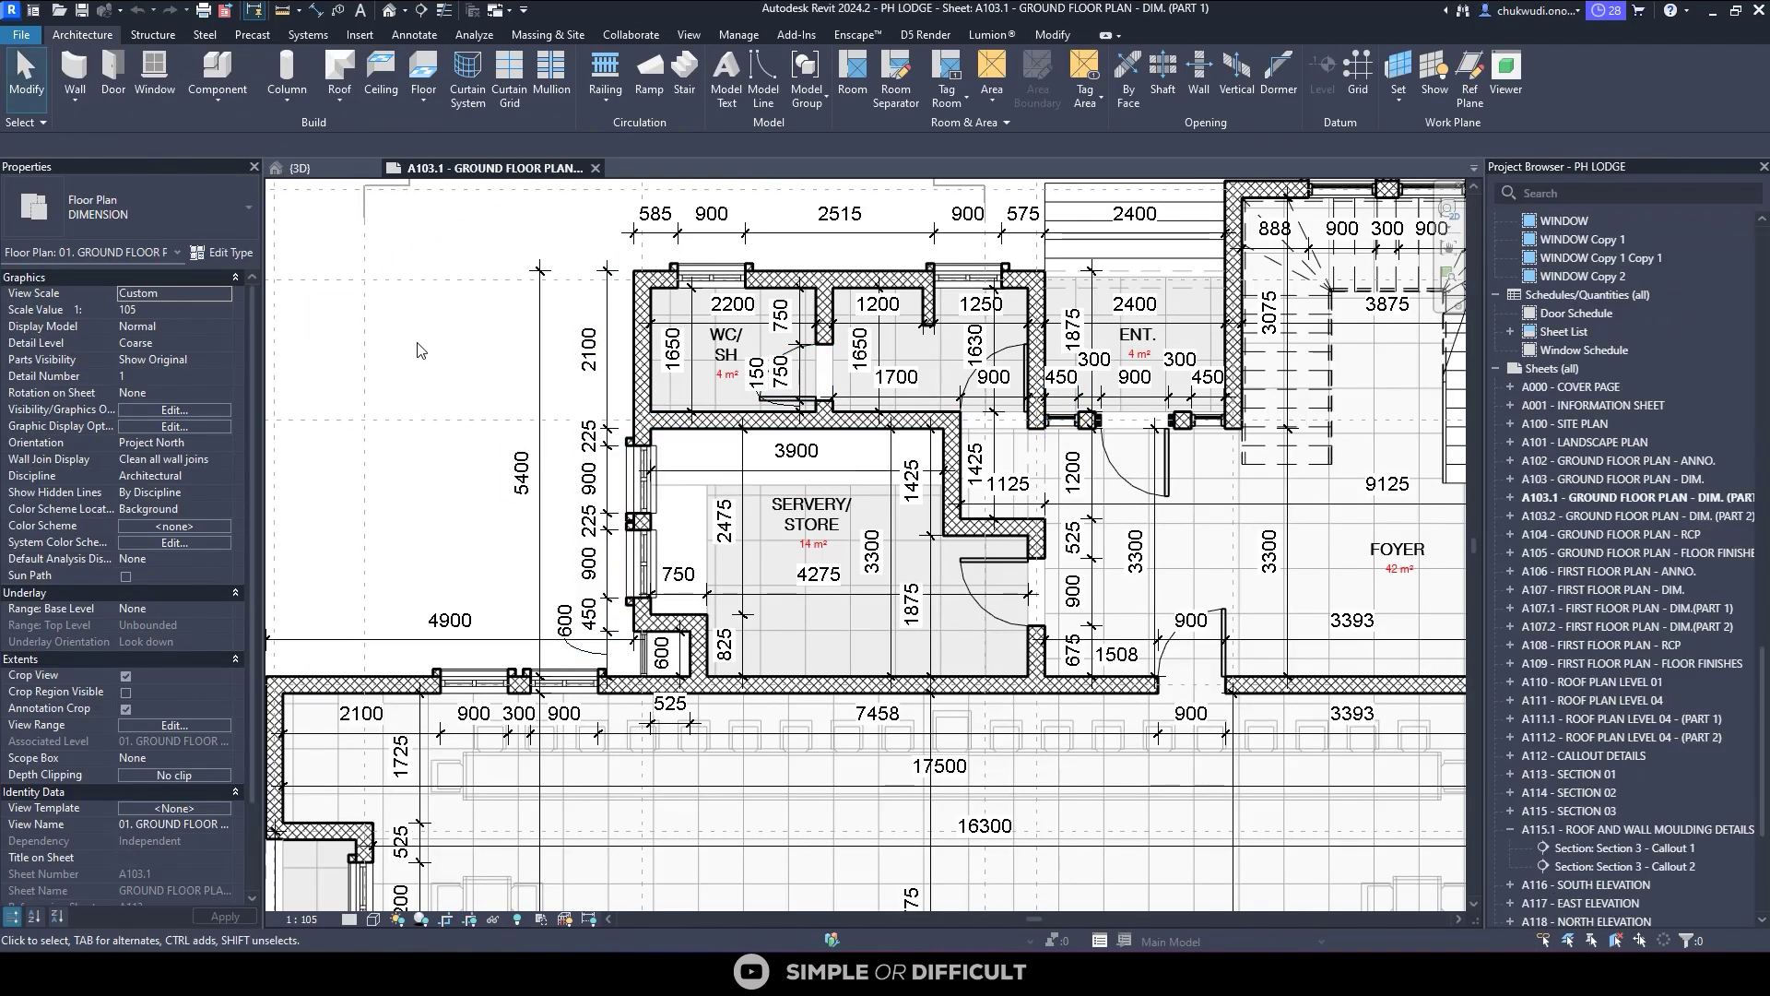
click(300, 168)
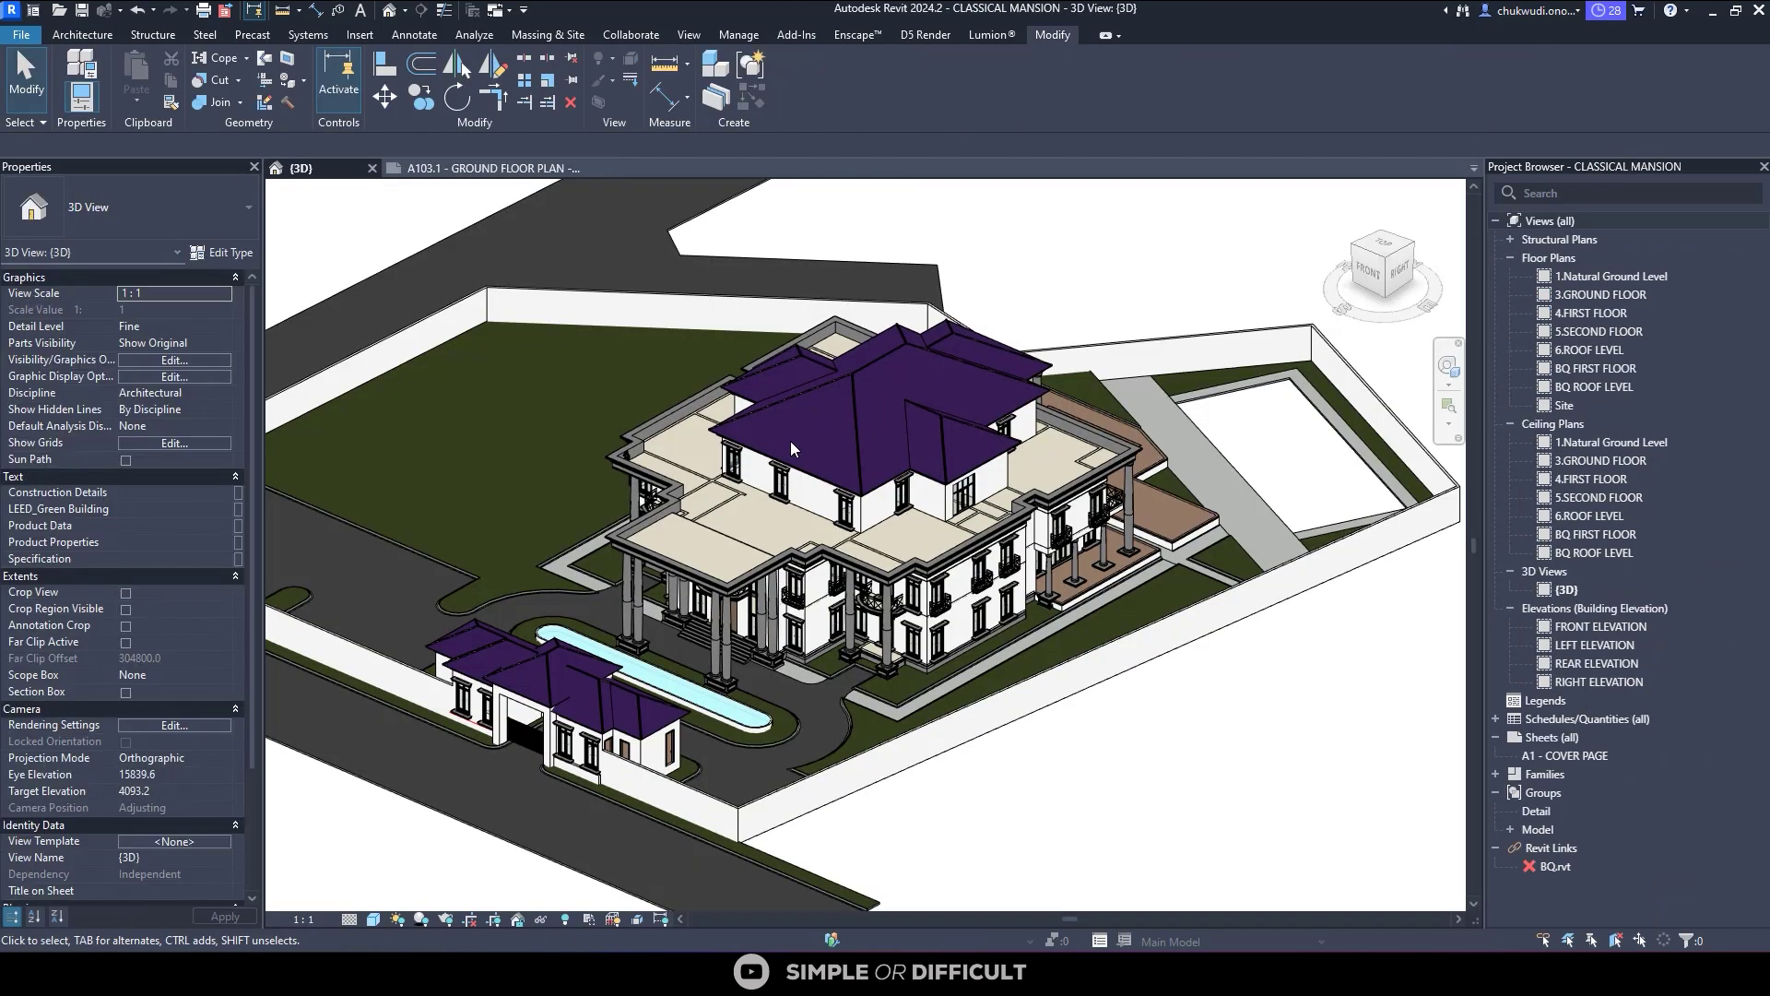
Open 3.GROUND FLOOR and draw horizontal grid line 2 across the north row of columns
double_click(1601, 294)
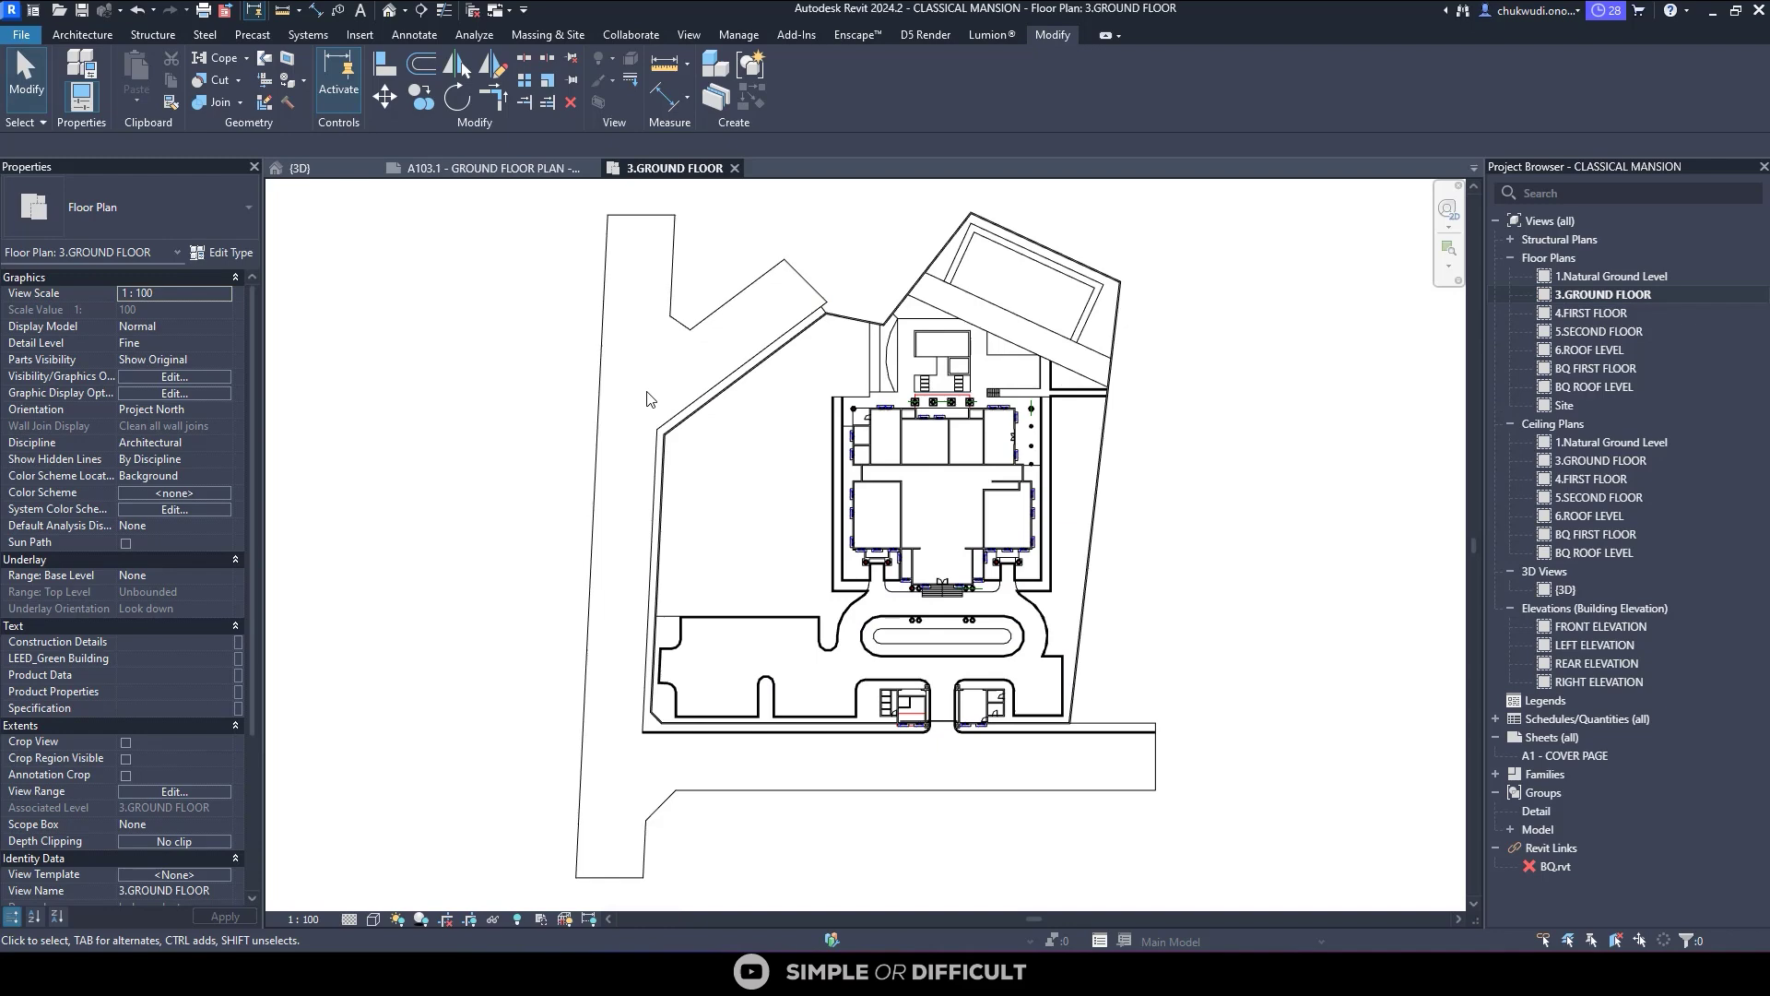
scroll(961, 429, up, 3)
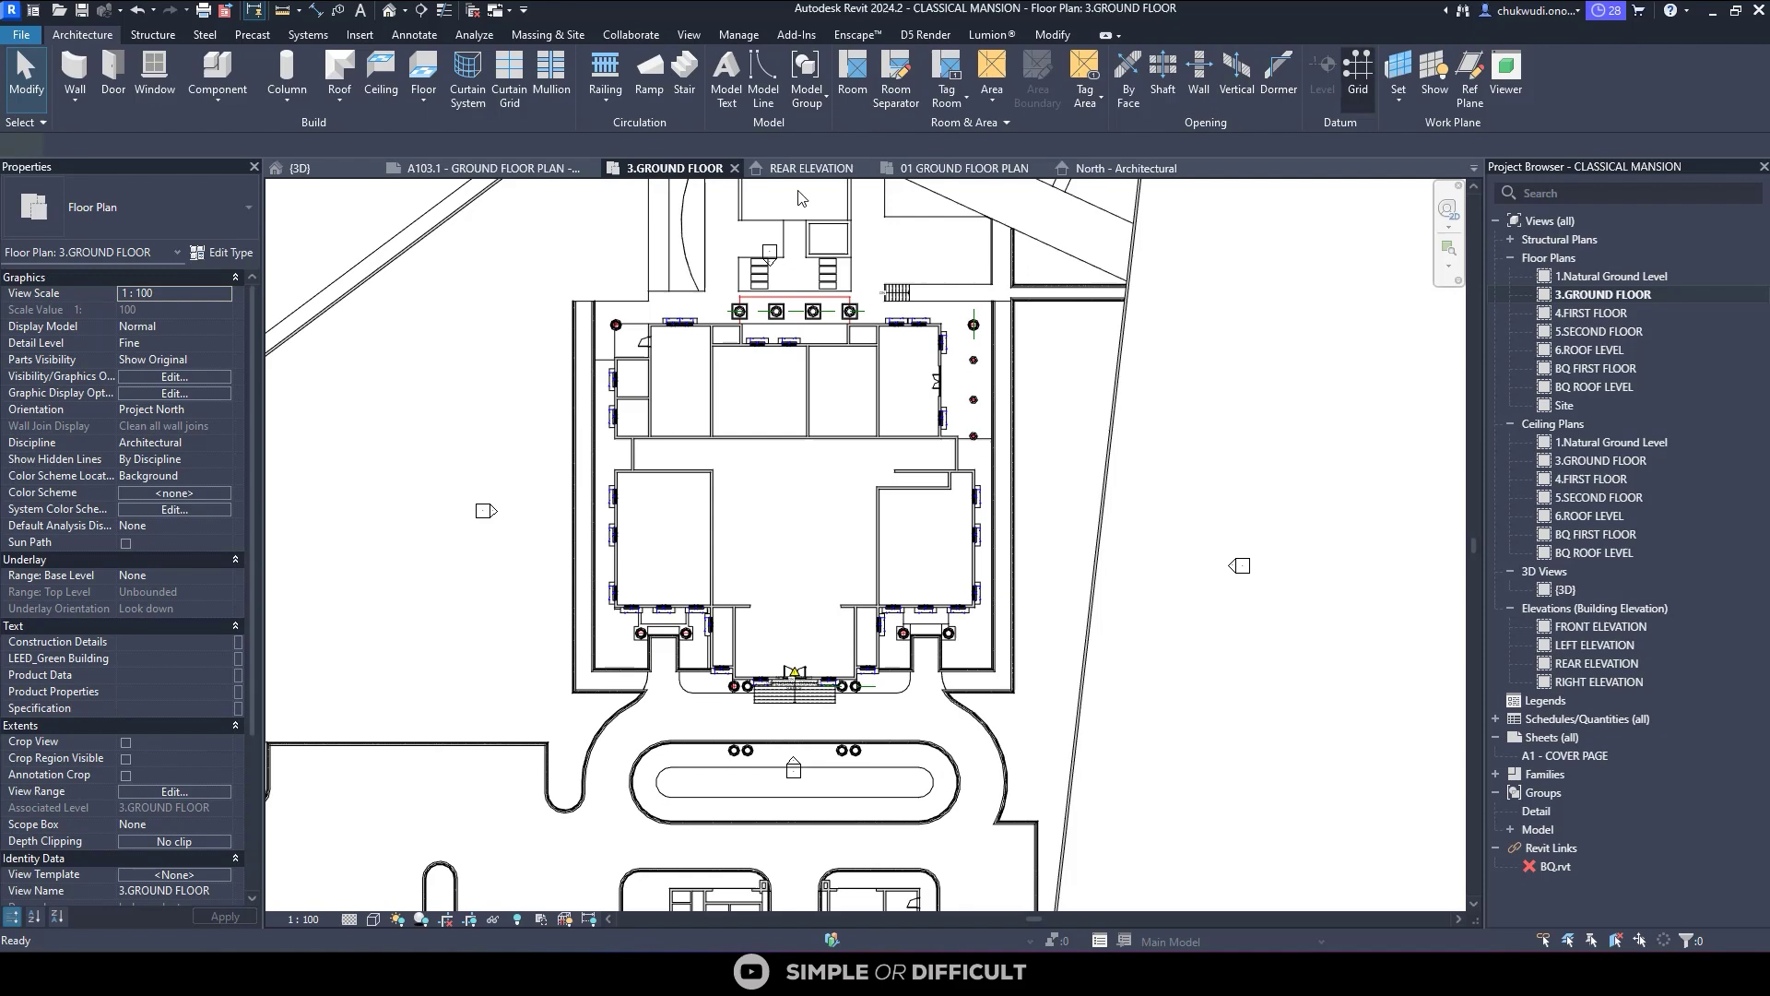
key(g)
key(i)
scroll(482, 309, up, 2)
click(458, 336)
click(1243, 336)
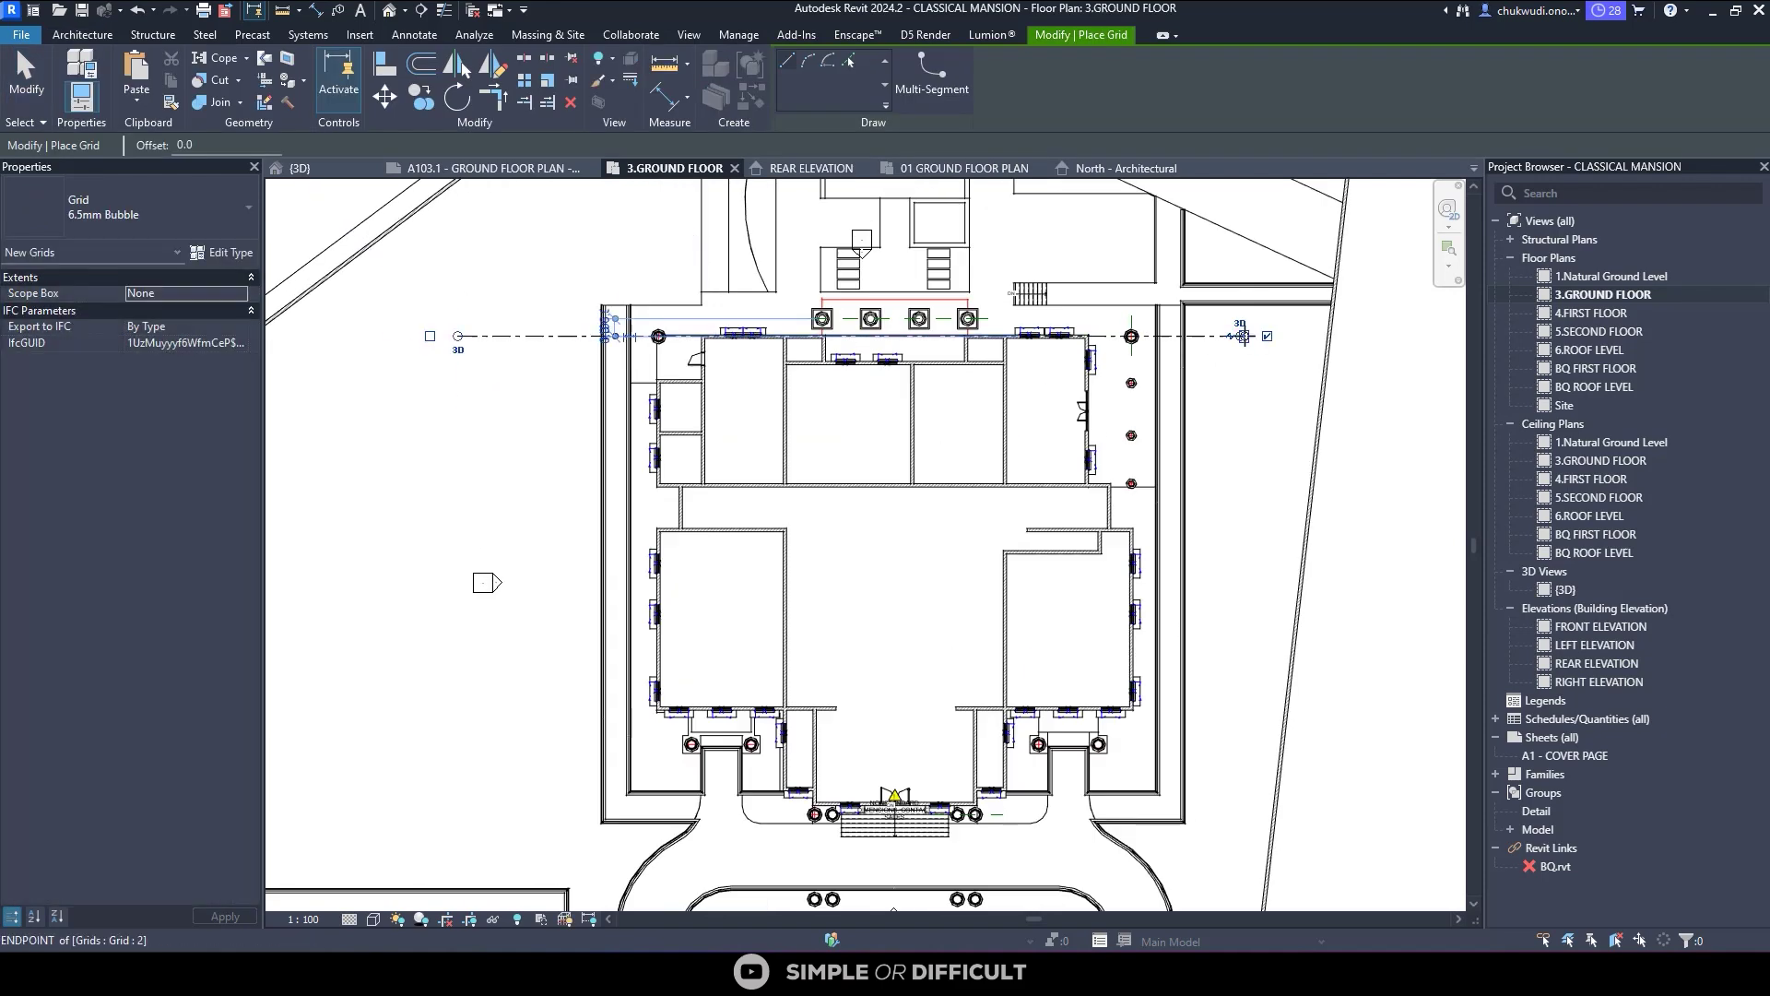
scroll(1242, 335, up, 7)
key(Escape)
key(Escape)
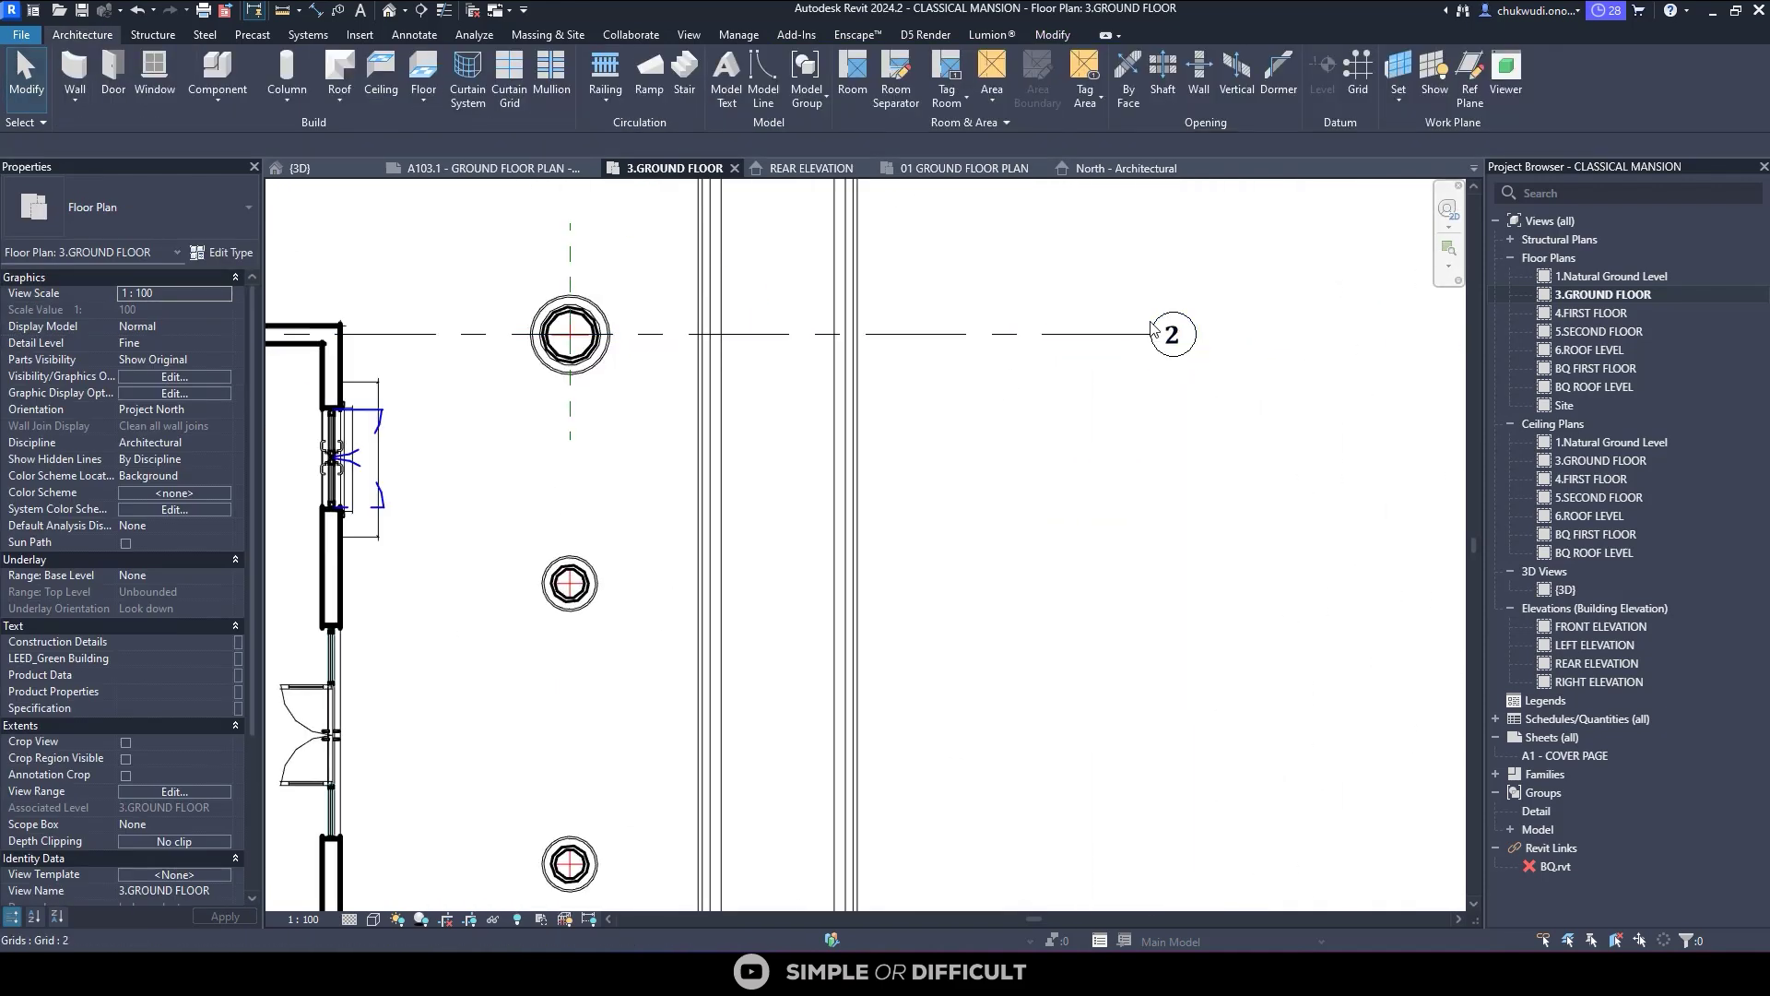
scroll(1233, 334, up, 1)
scroll(1235, 329, down, 6)
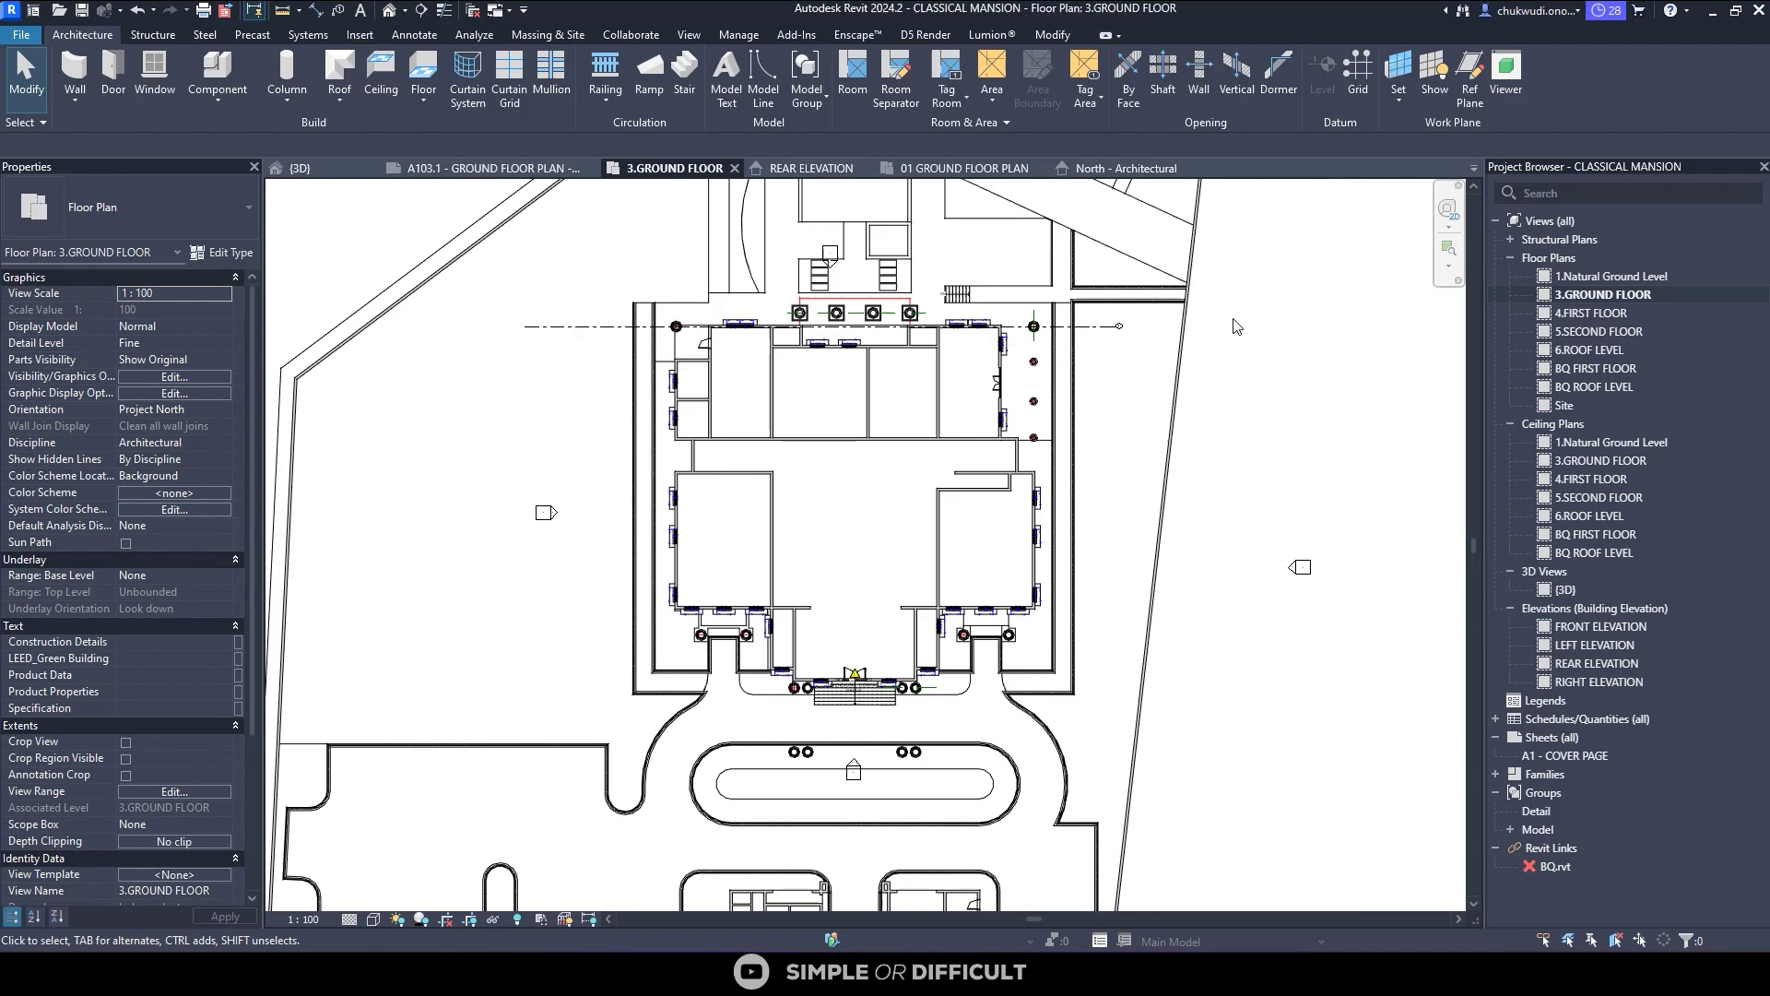
Switch to REAR ELEVATION and center the 6.ROOF LEVEL, 5.SECOND FLOOR and BQ ROOF LEVEL heads
click(810, 168)
scroll(1349, 417, up, 5)
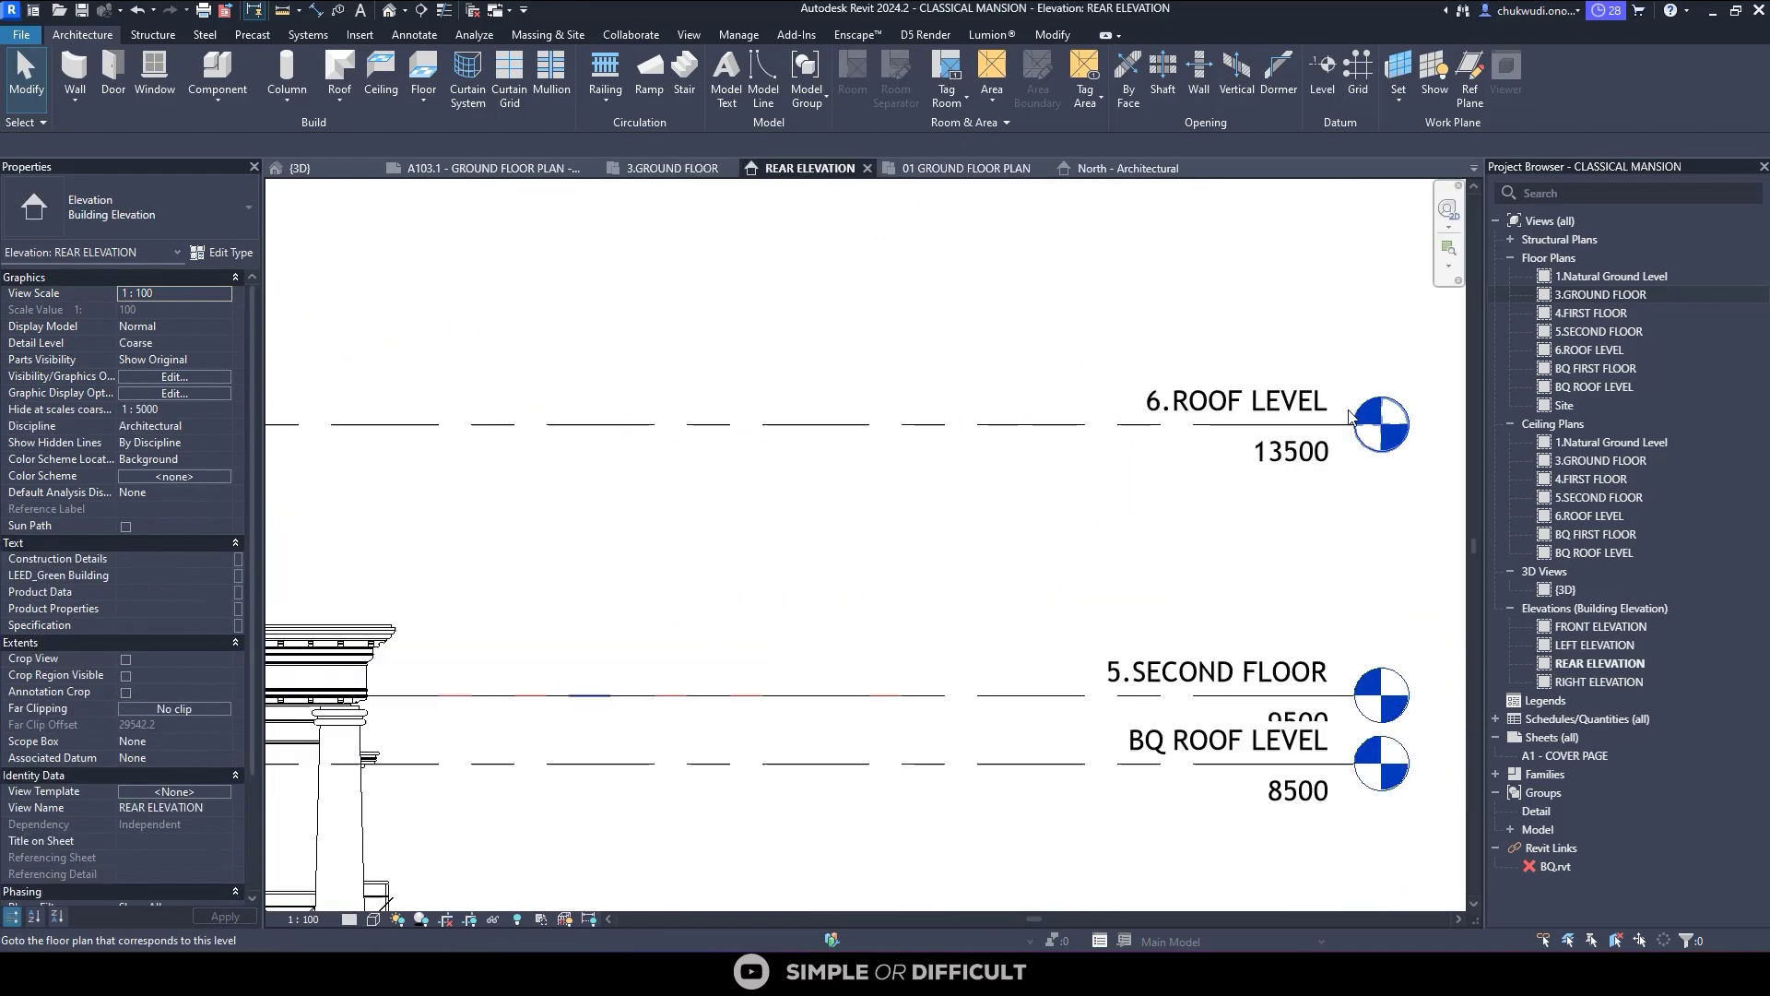
scroll(1349, 417, up, 1)
middle_drag(1349, 417, 833, 420)
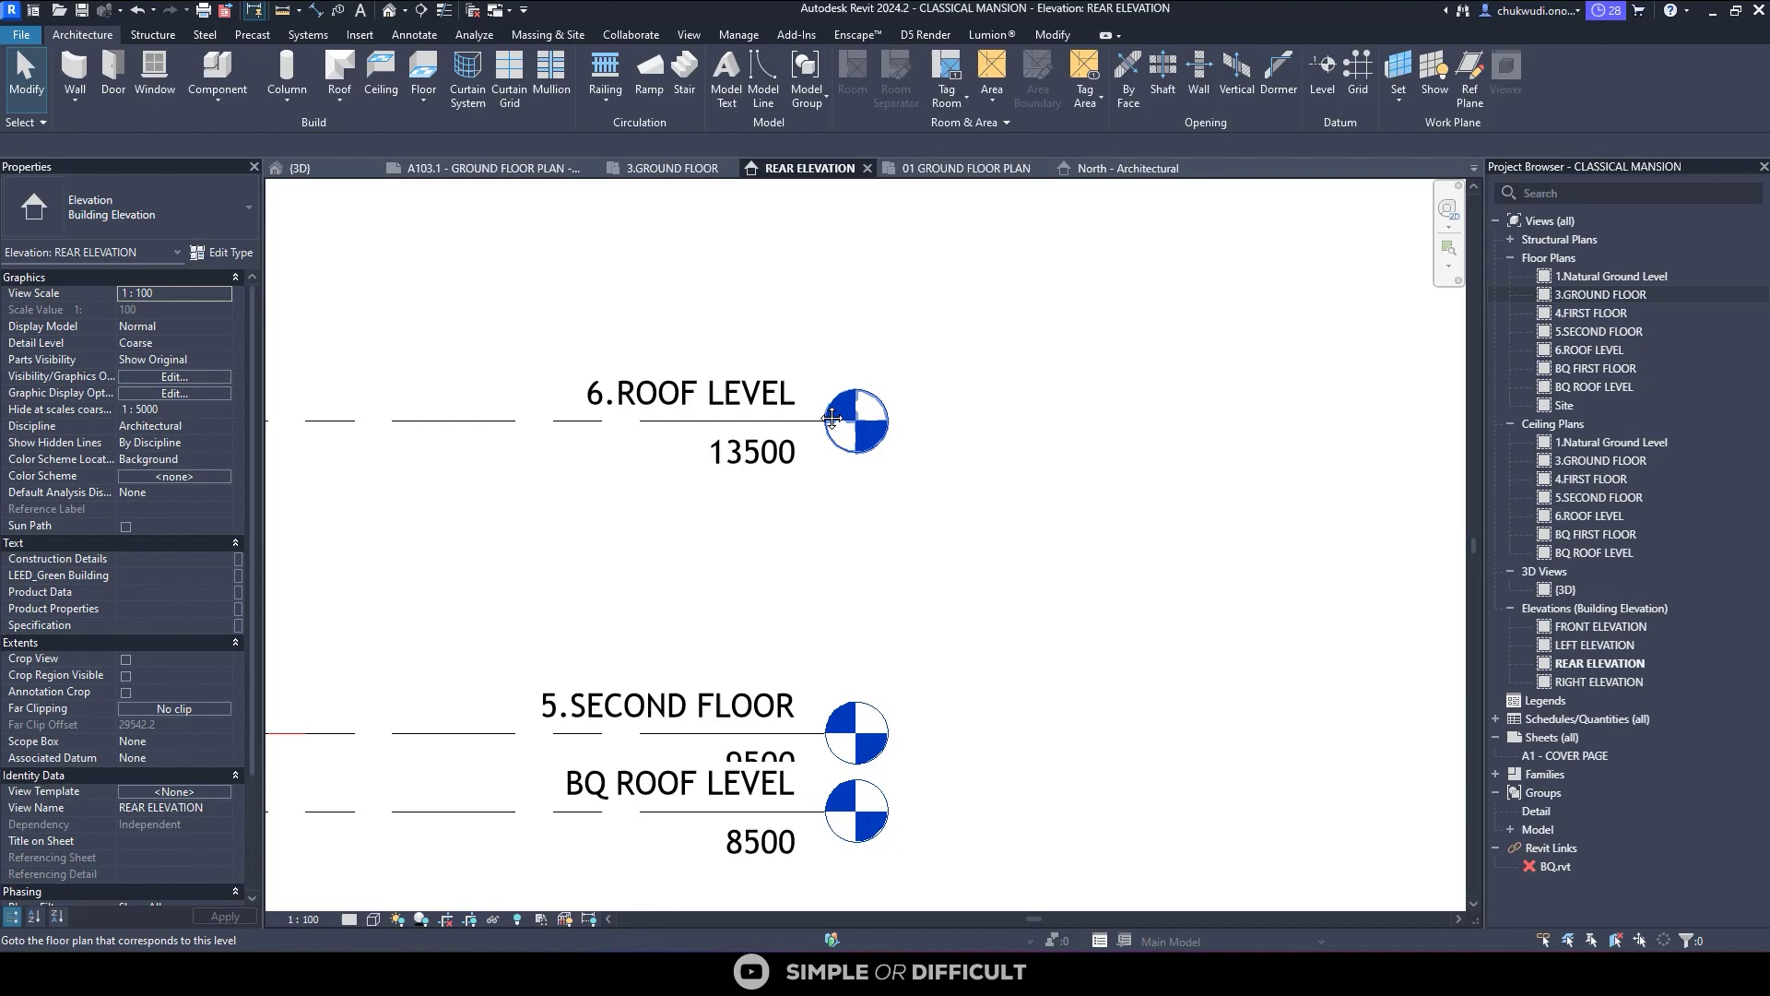
scroll(818, 411, up, 1)
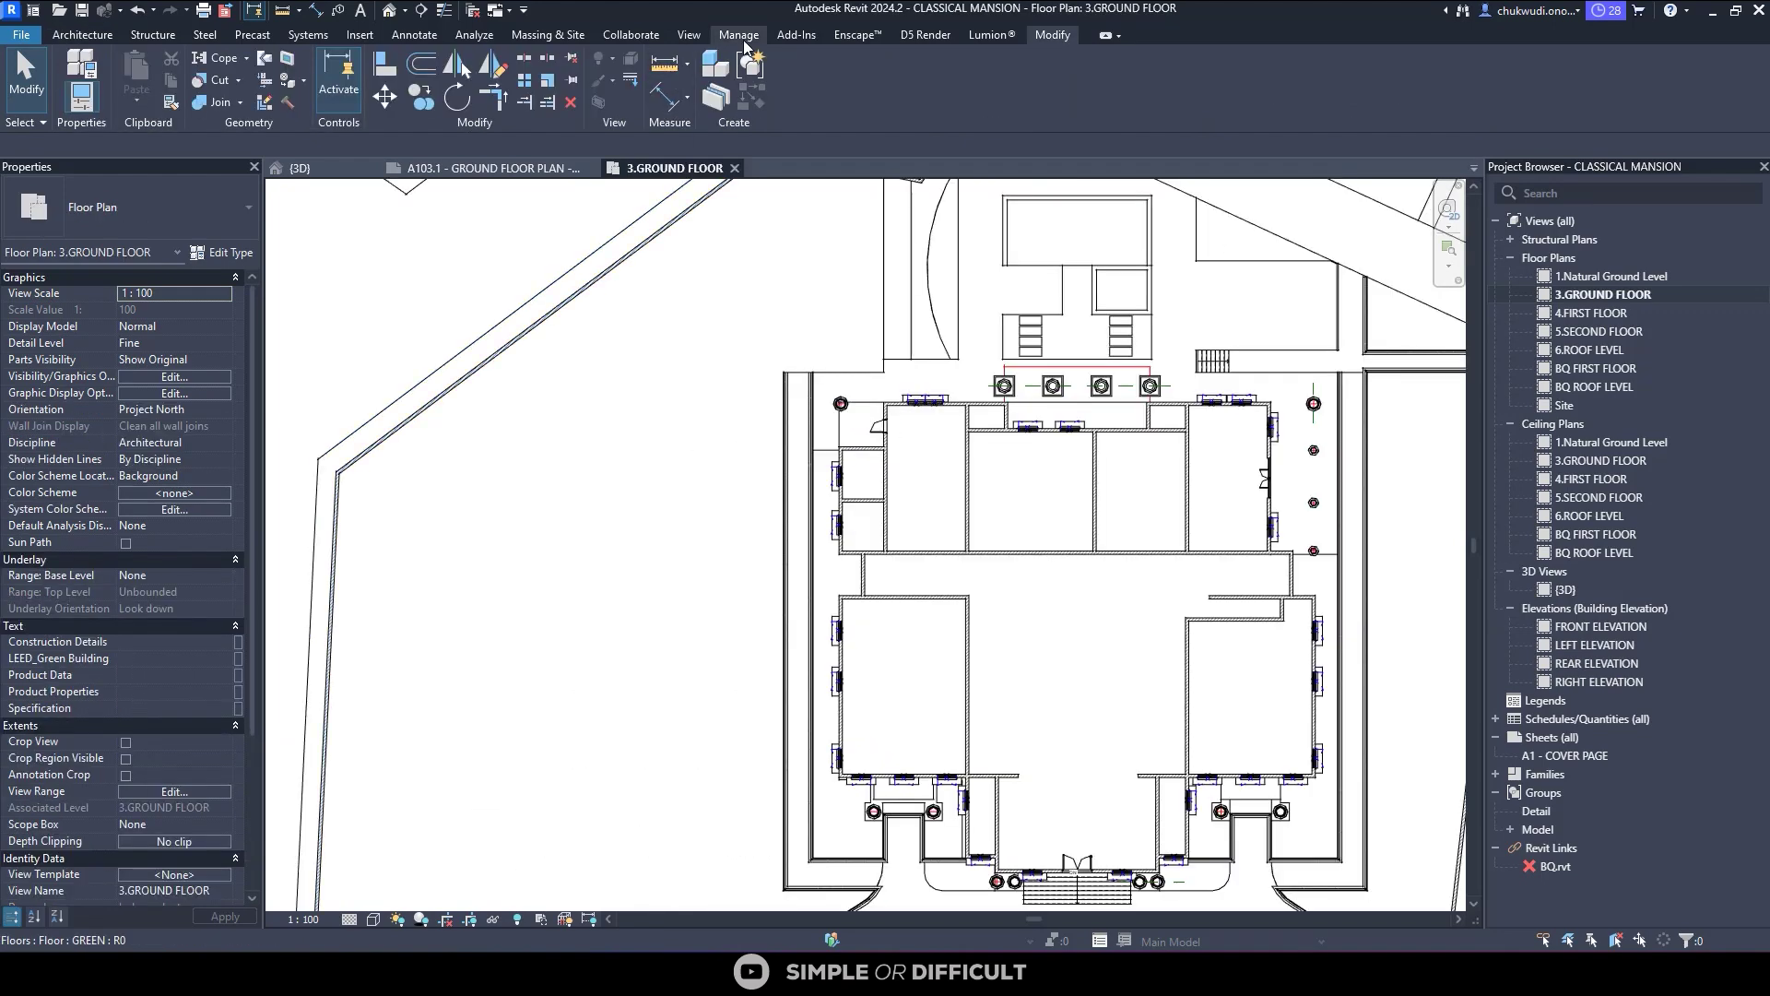
Start Transfer Project Standards from the Manage tab with Copy from set to PH LODGE
click(739, 35)
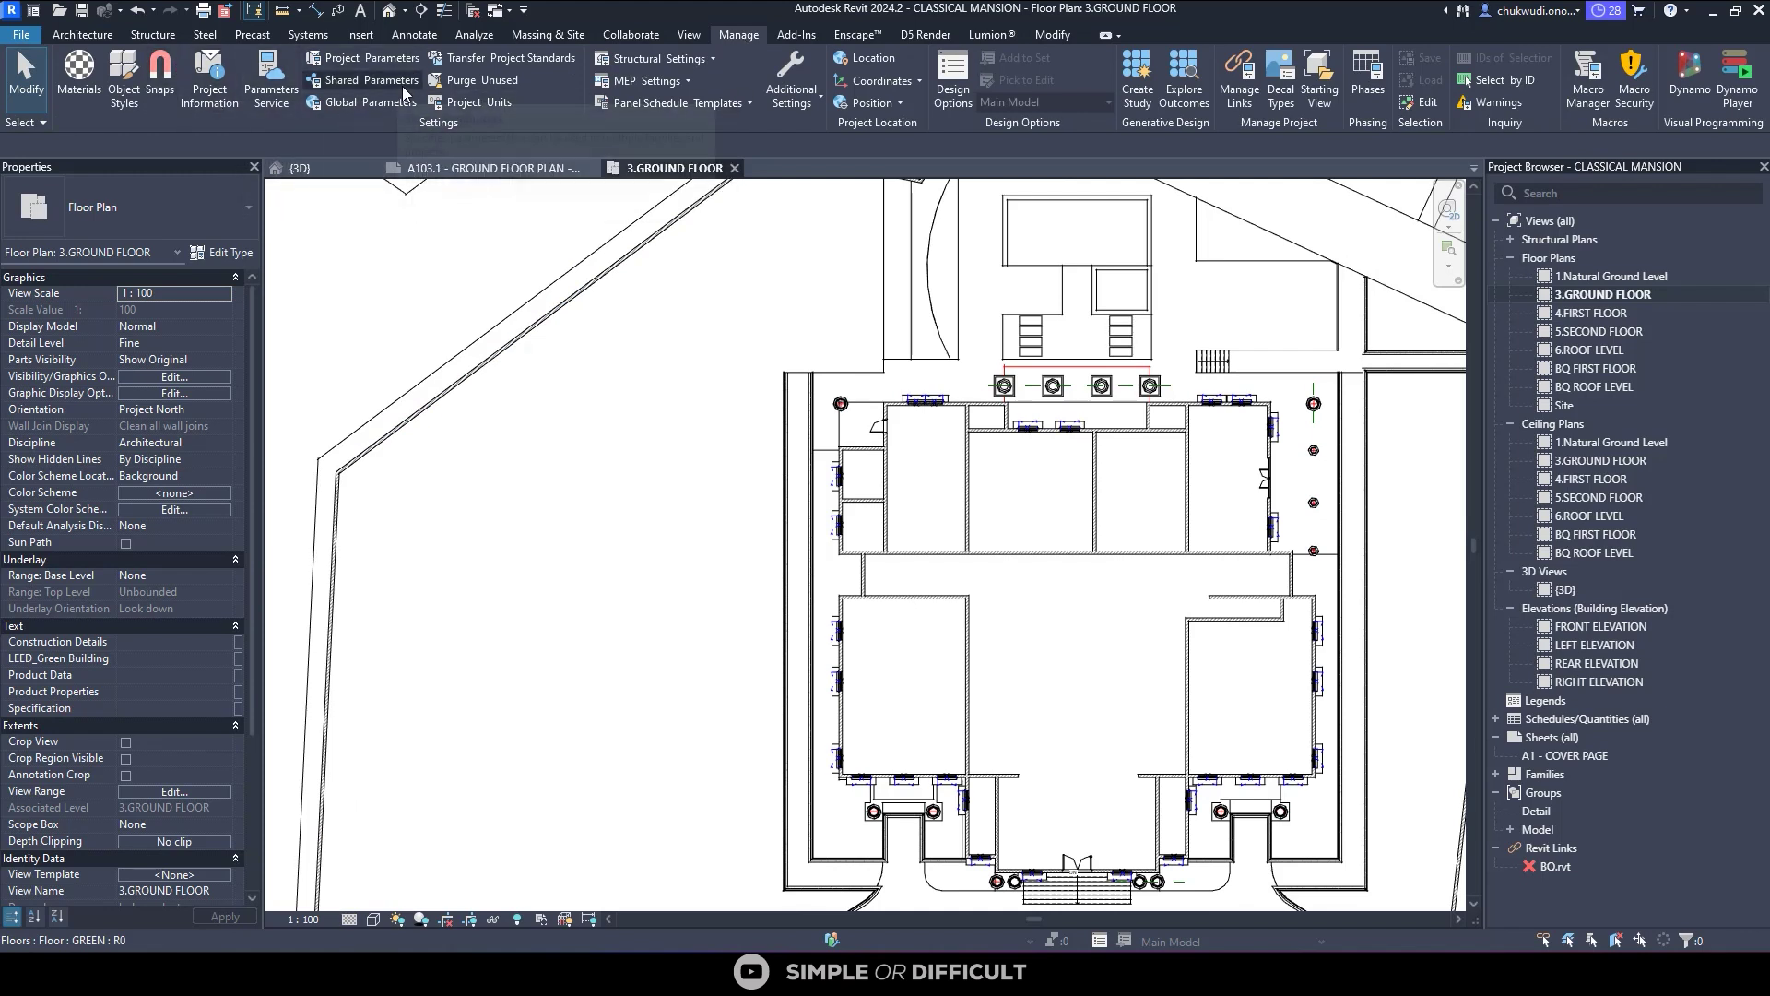
click(505, 59)
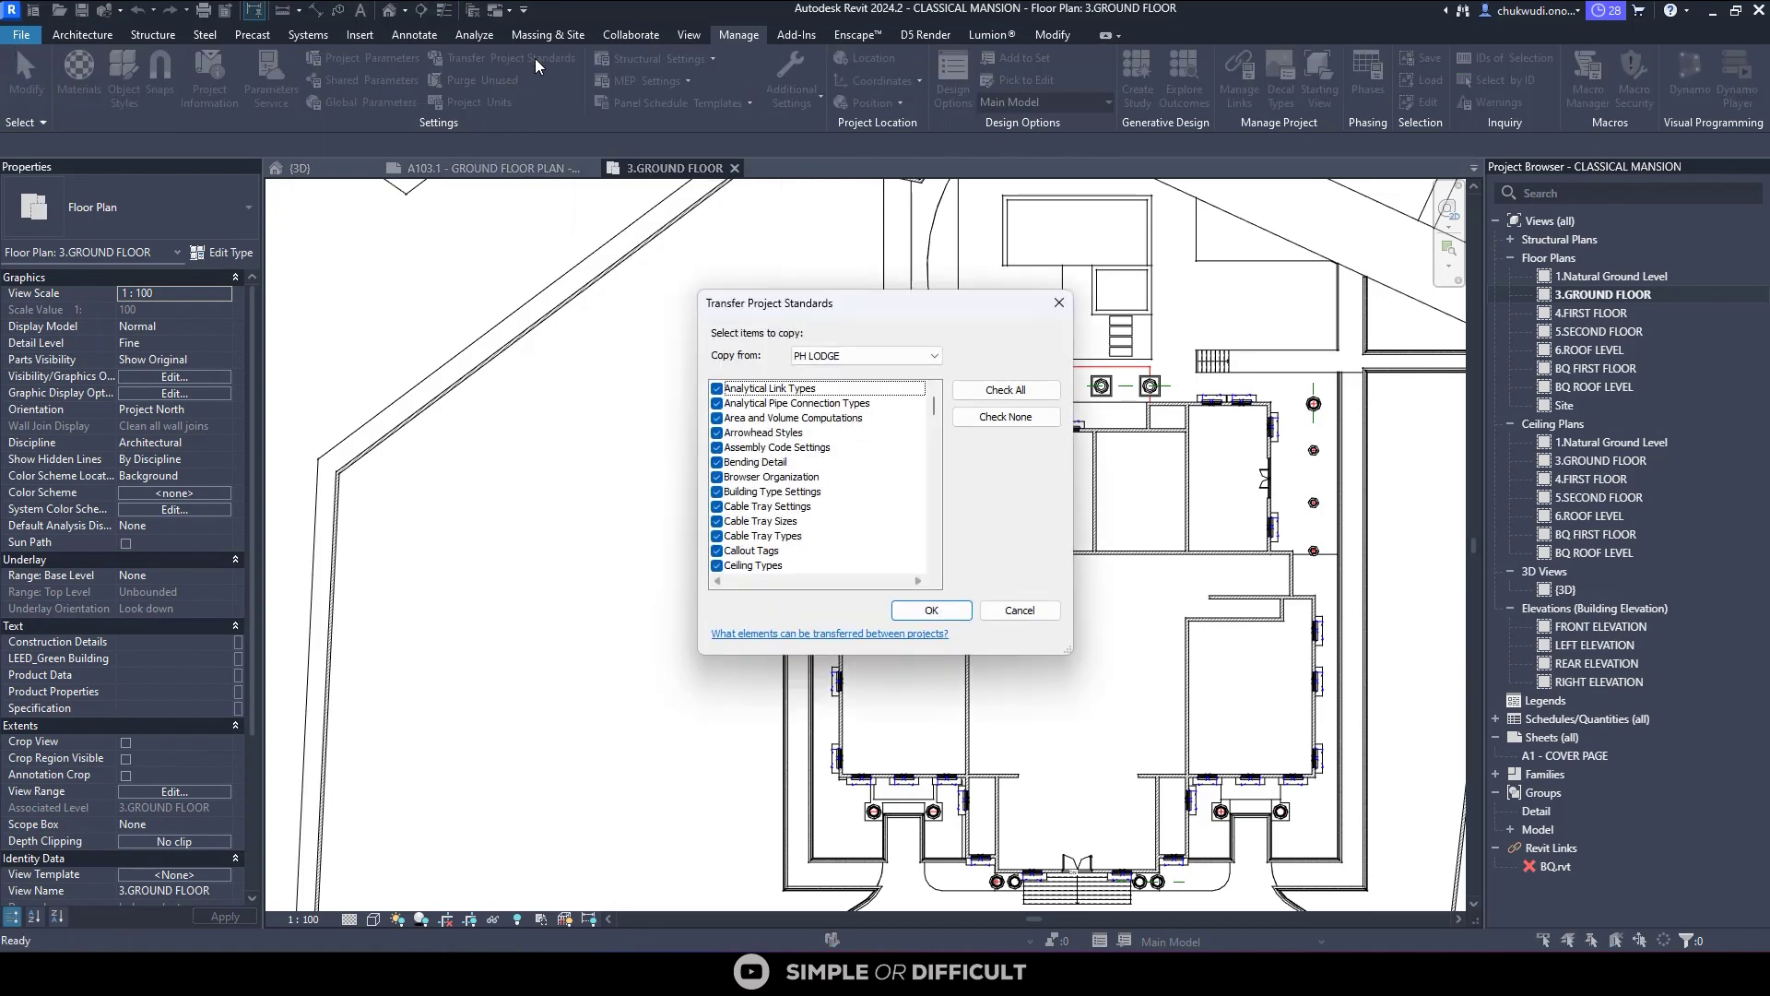
click(846, 357)
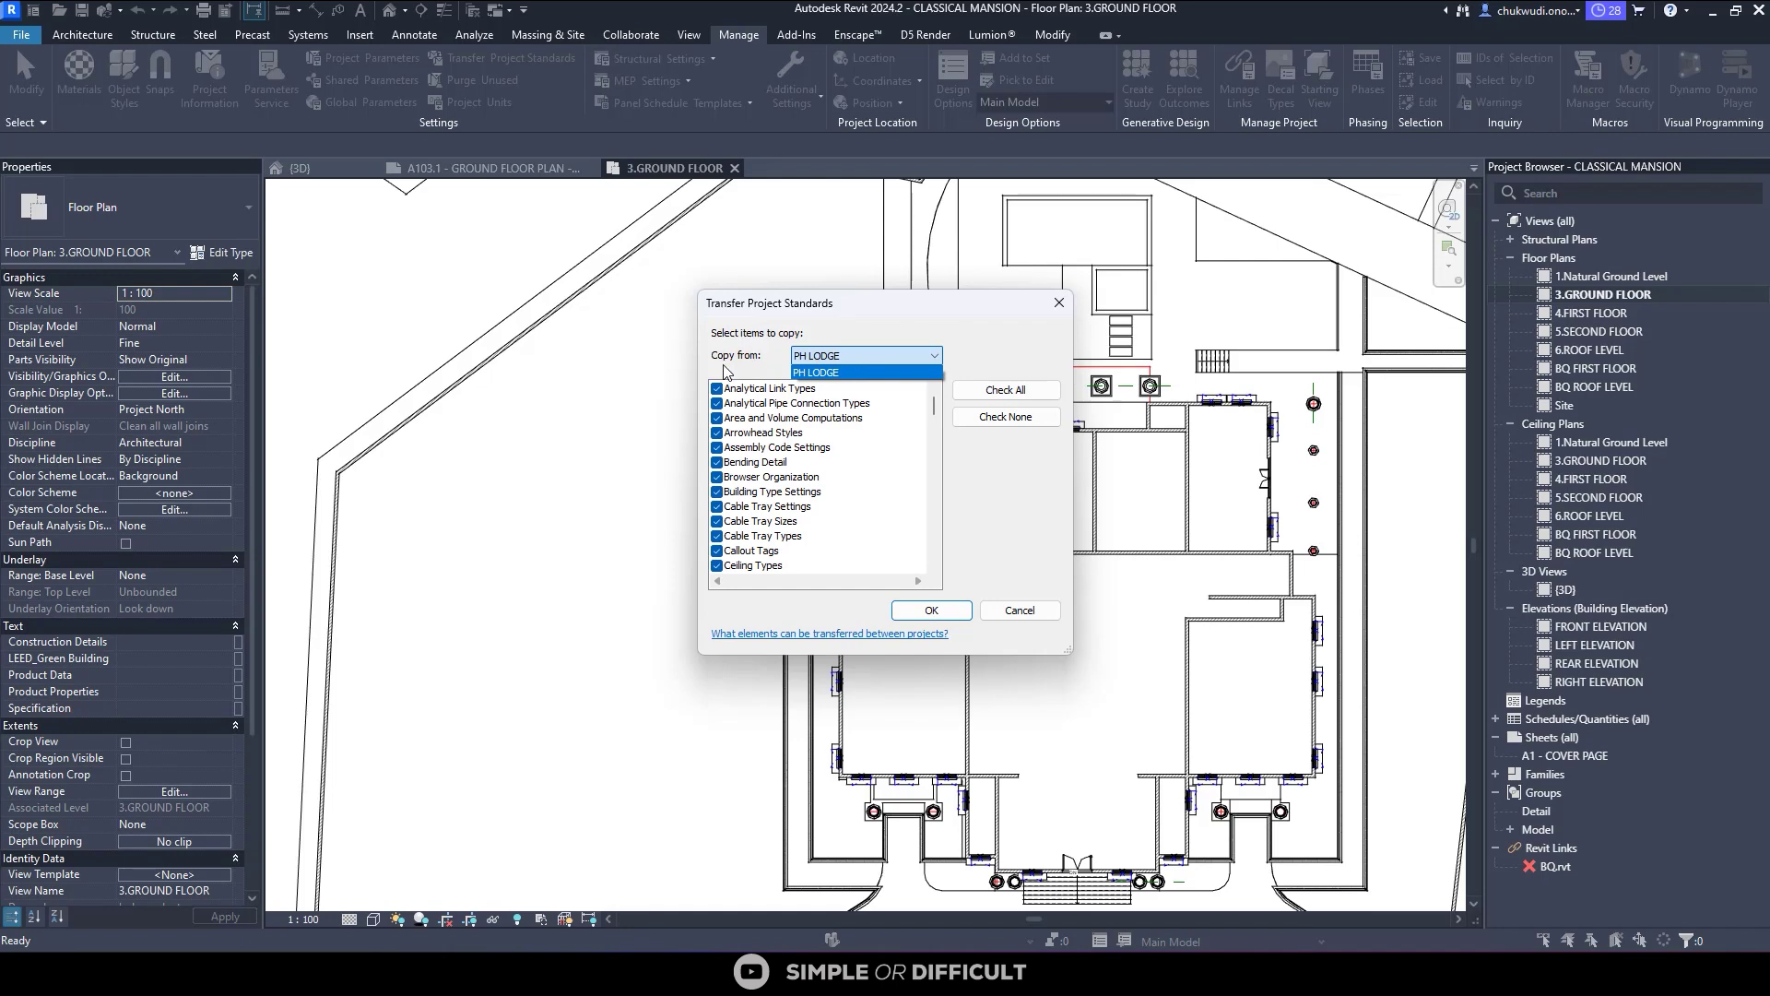
click(724, 366)
click(828, 359)
click(835, 372)
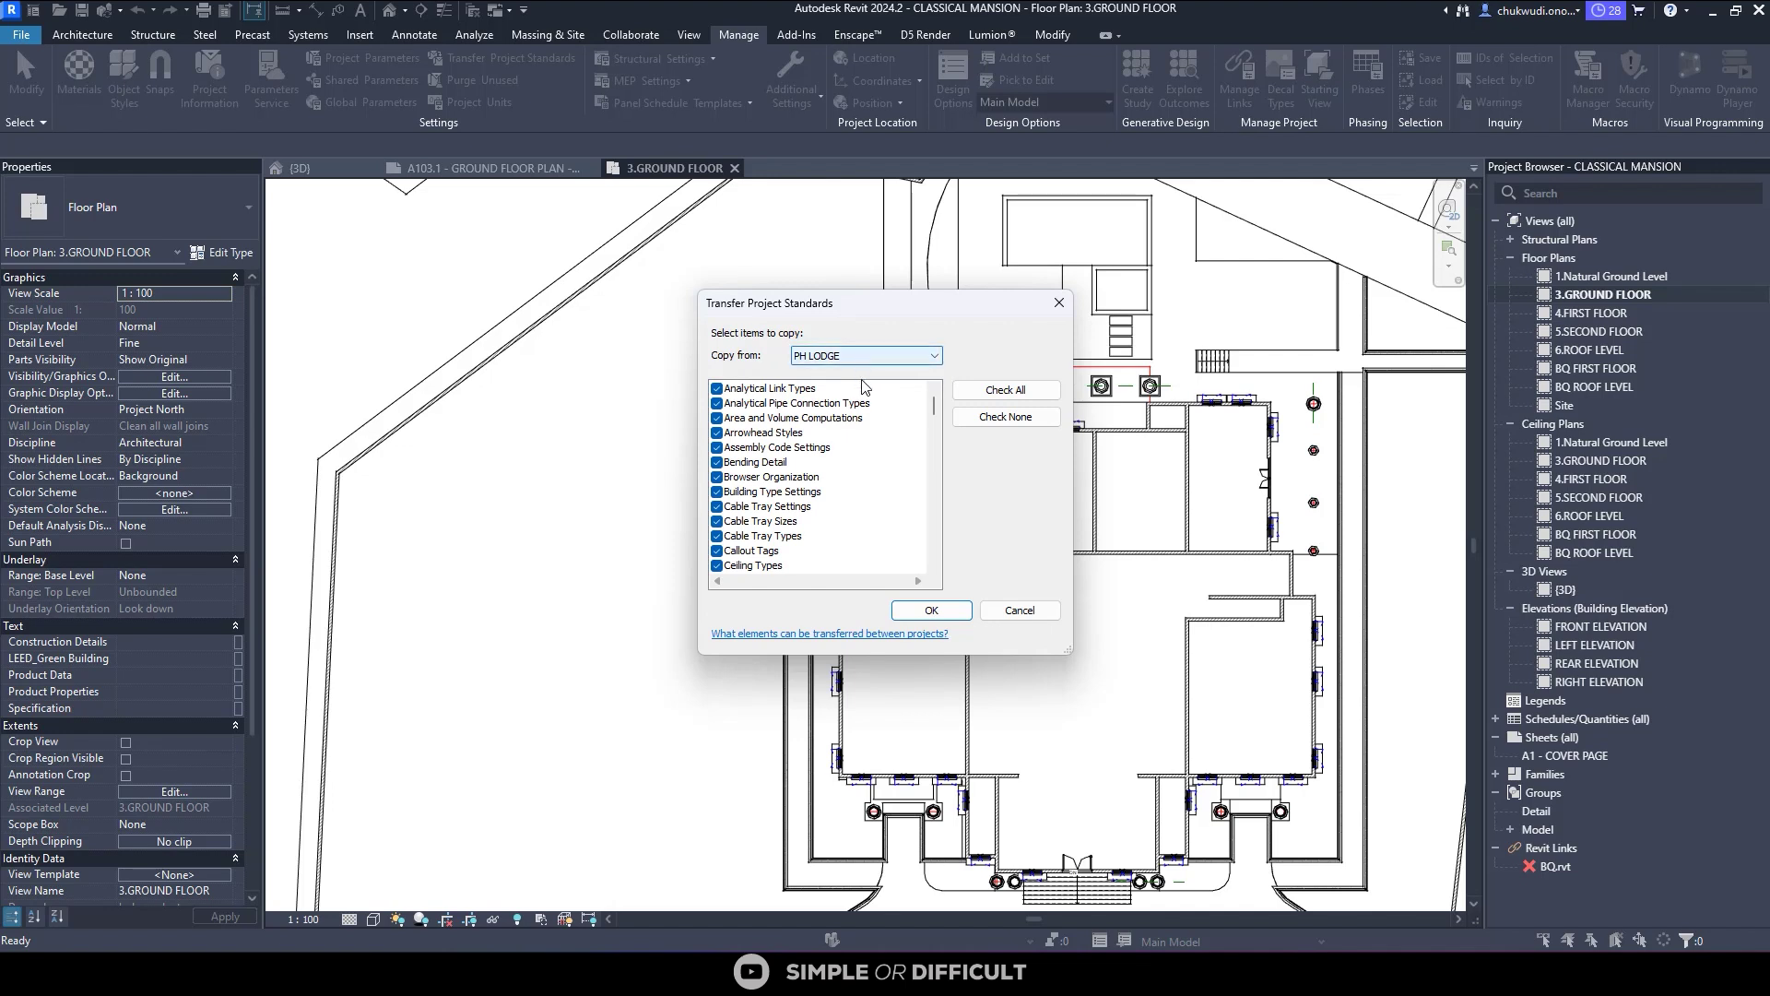
scroll(773, 457, down, 10)
scroll(772, 456, down, 7)
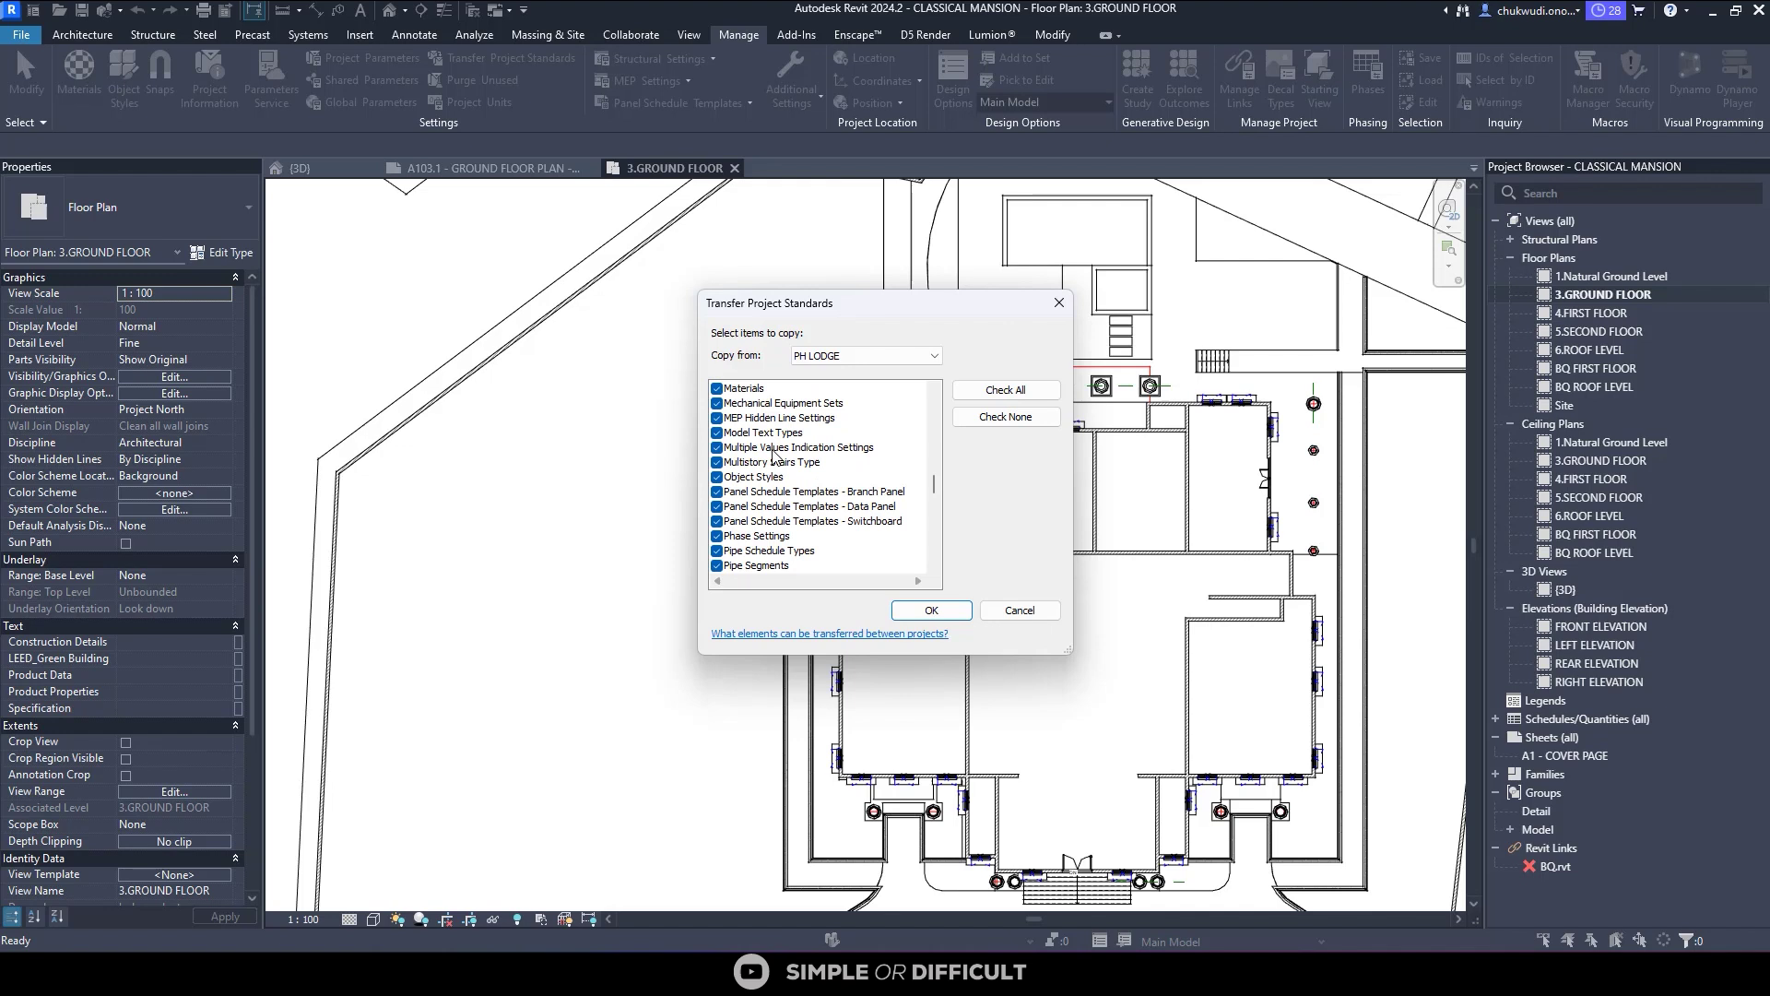
scroll(773, 456, up, 15)
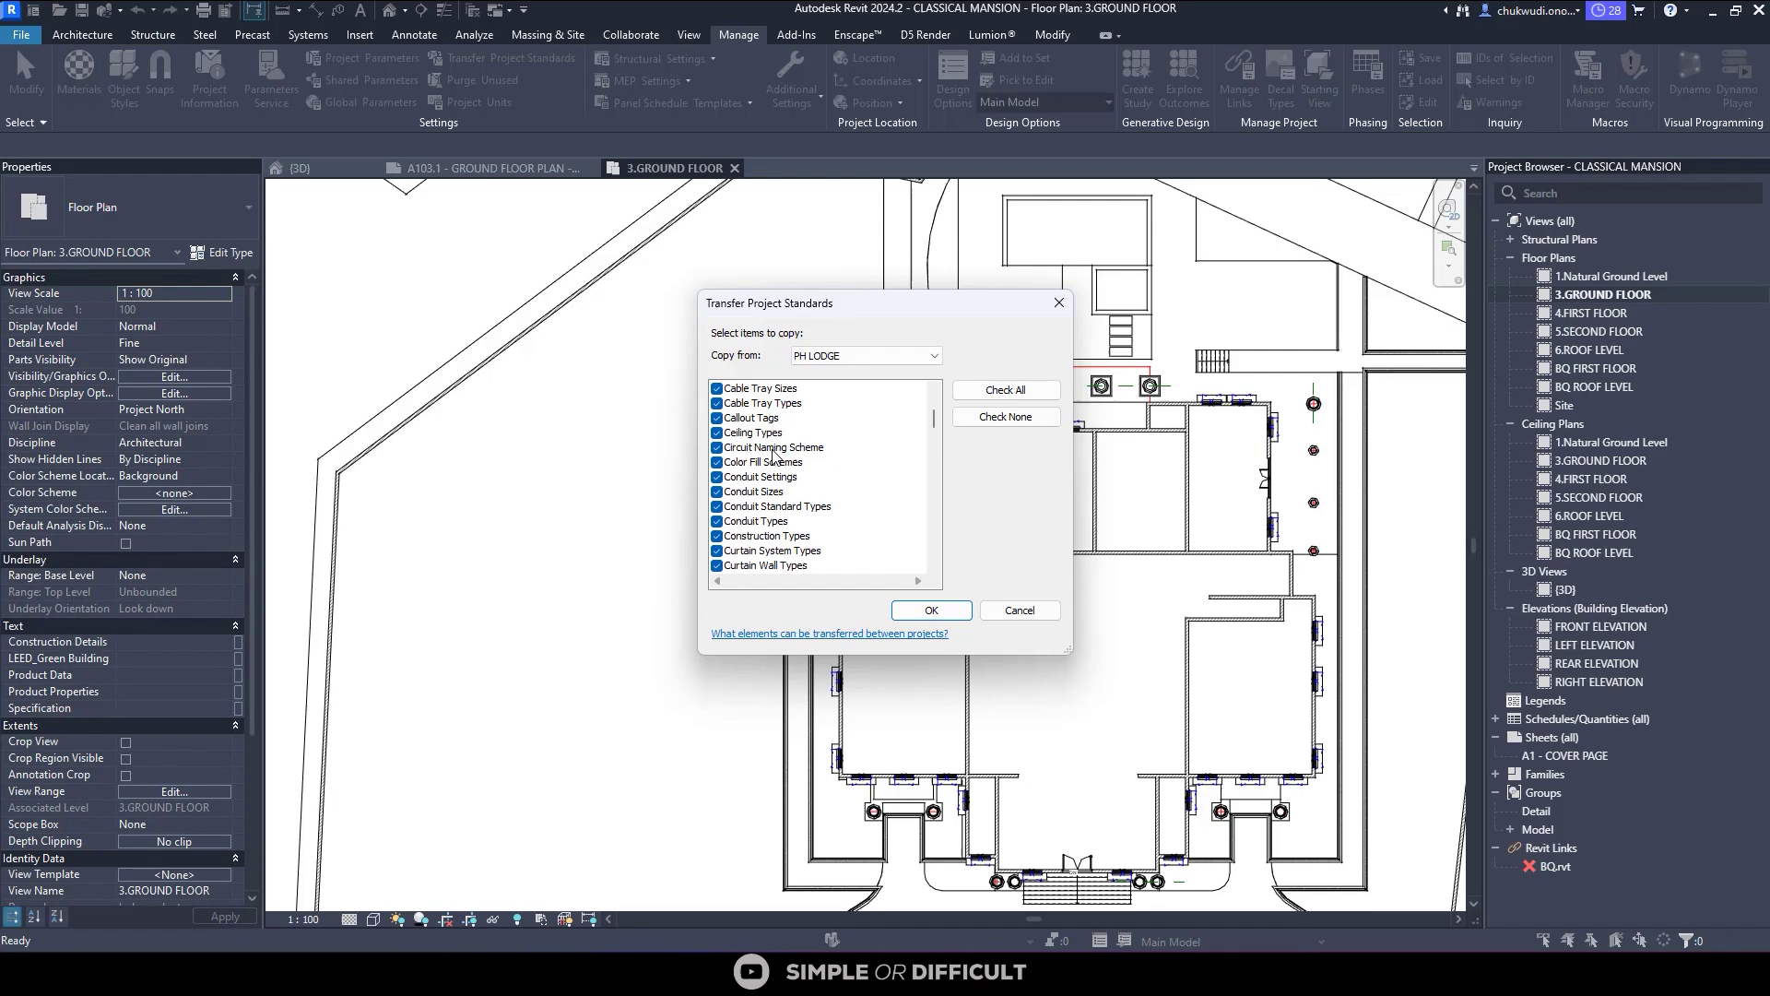
Clear every item in the transfer list, then check View Templates and Viewport Types
click(1005, 417)
click(733, 462)
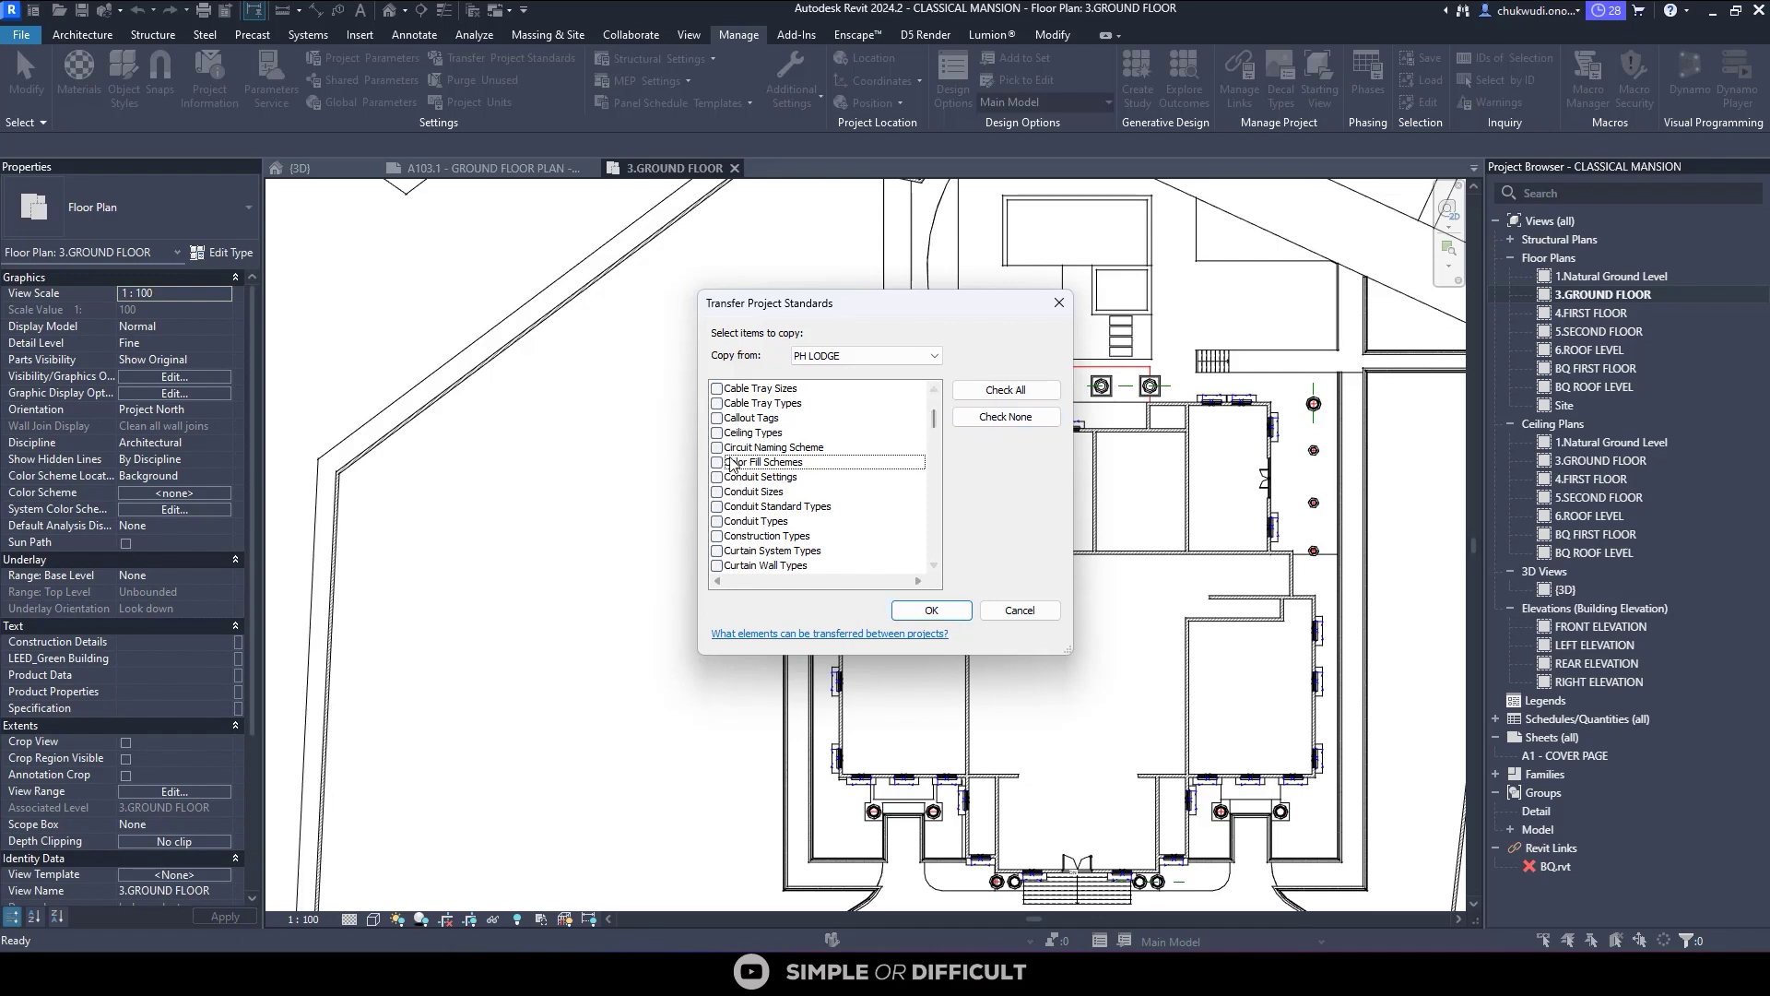
scroll(733, 462, down, 15)
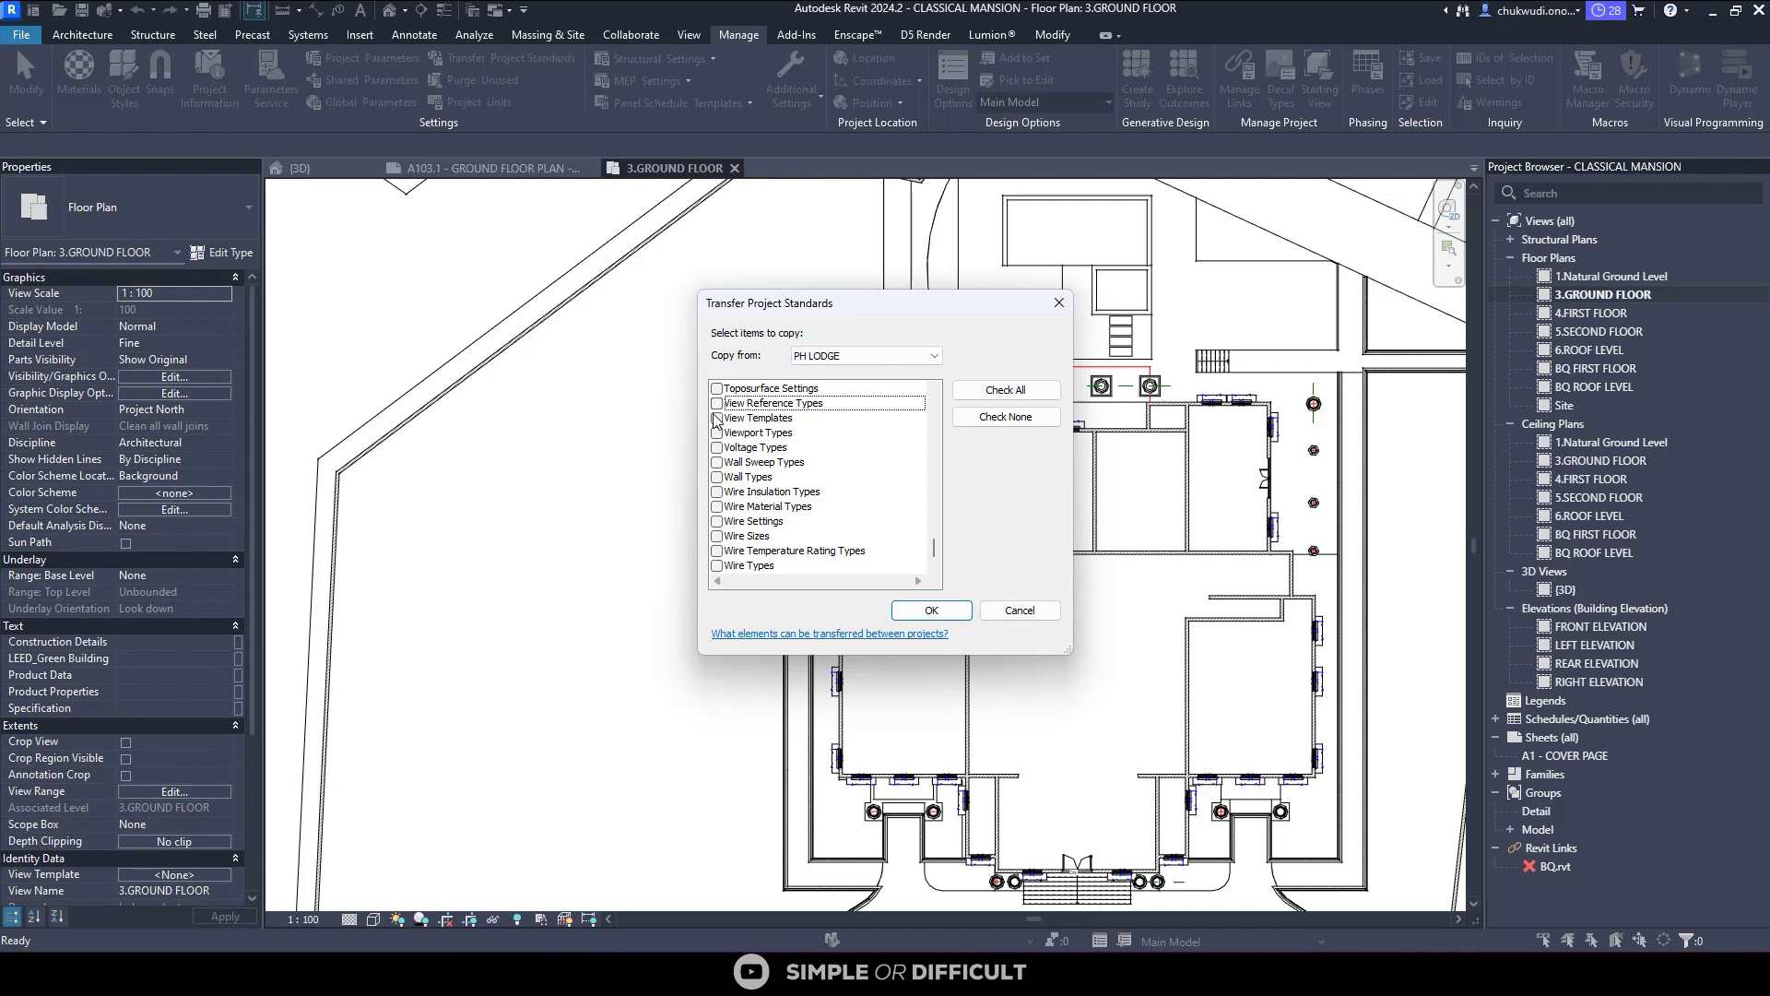
click(718, 420)
click(717, 434)
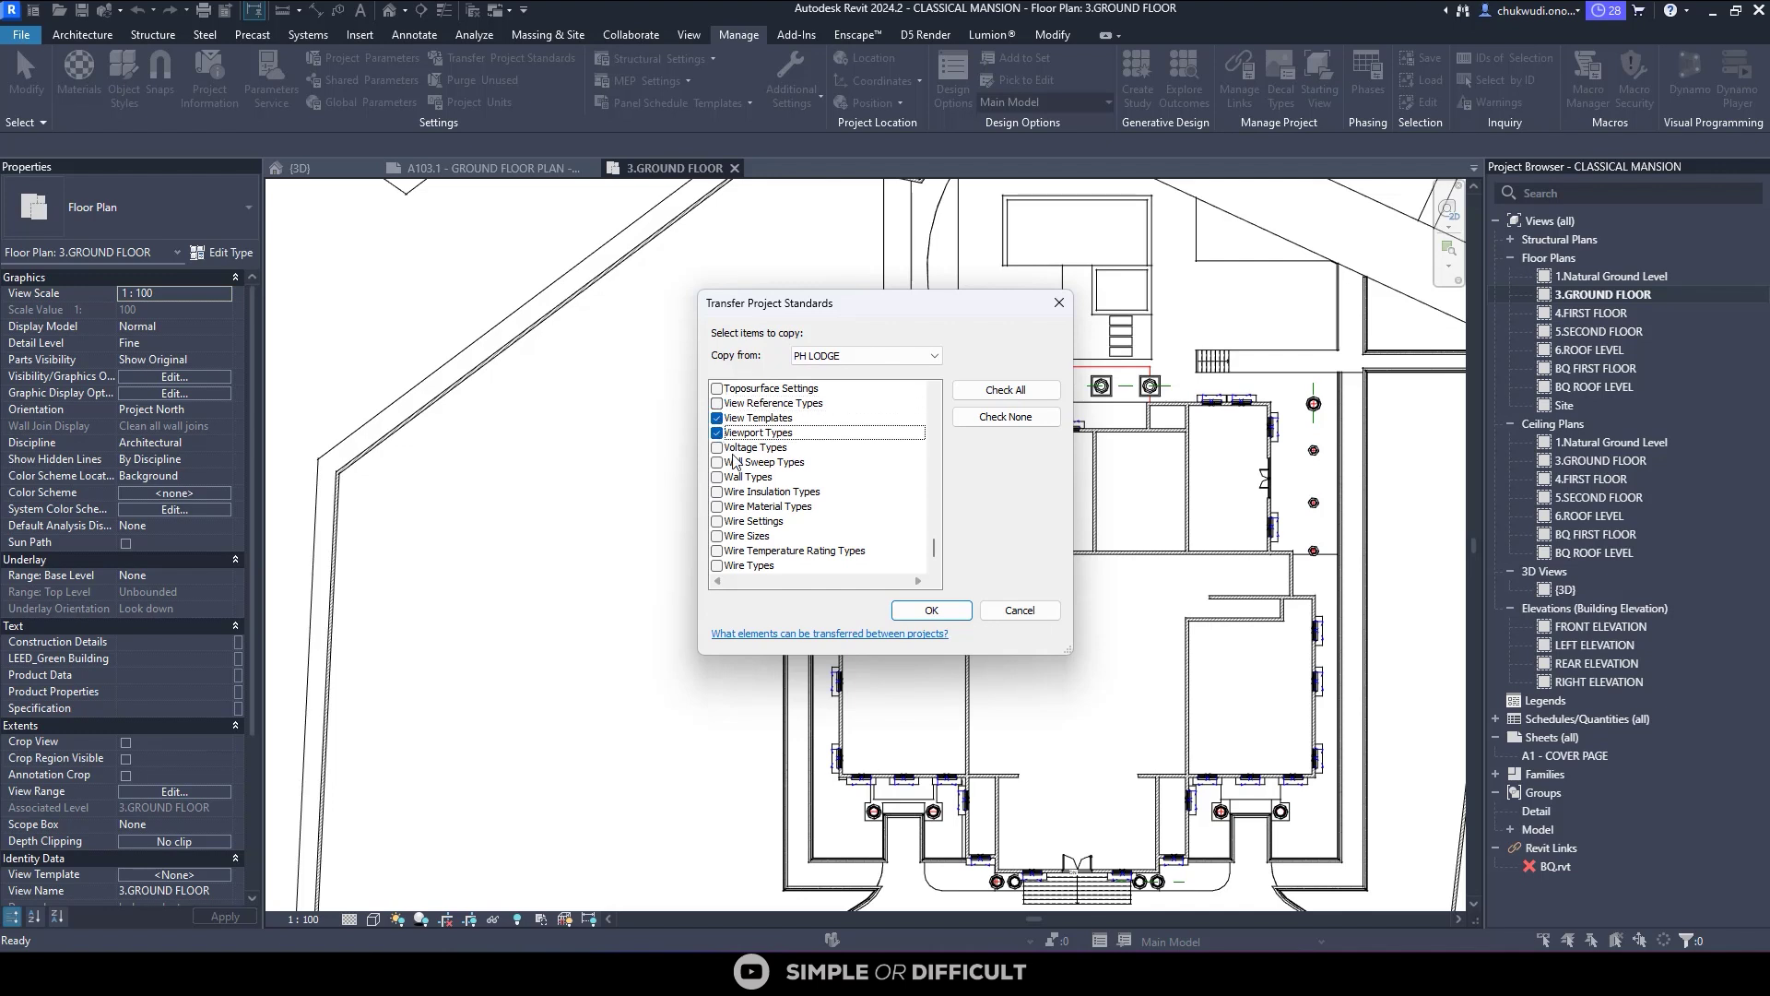
Check Grid Types, Guide Grids, Keynoting, Level Types, Line Patterns, Line Styles and Halftone/Underlay
scroll(733, 443, up, 5)
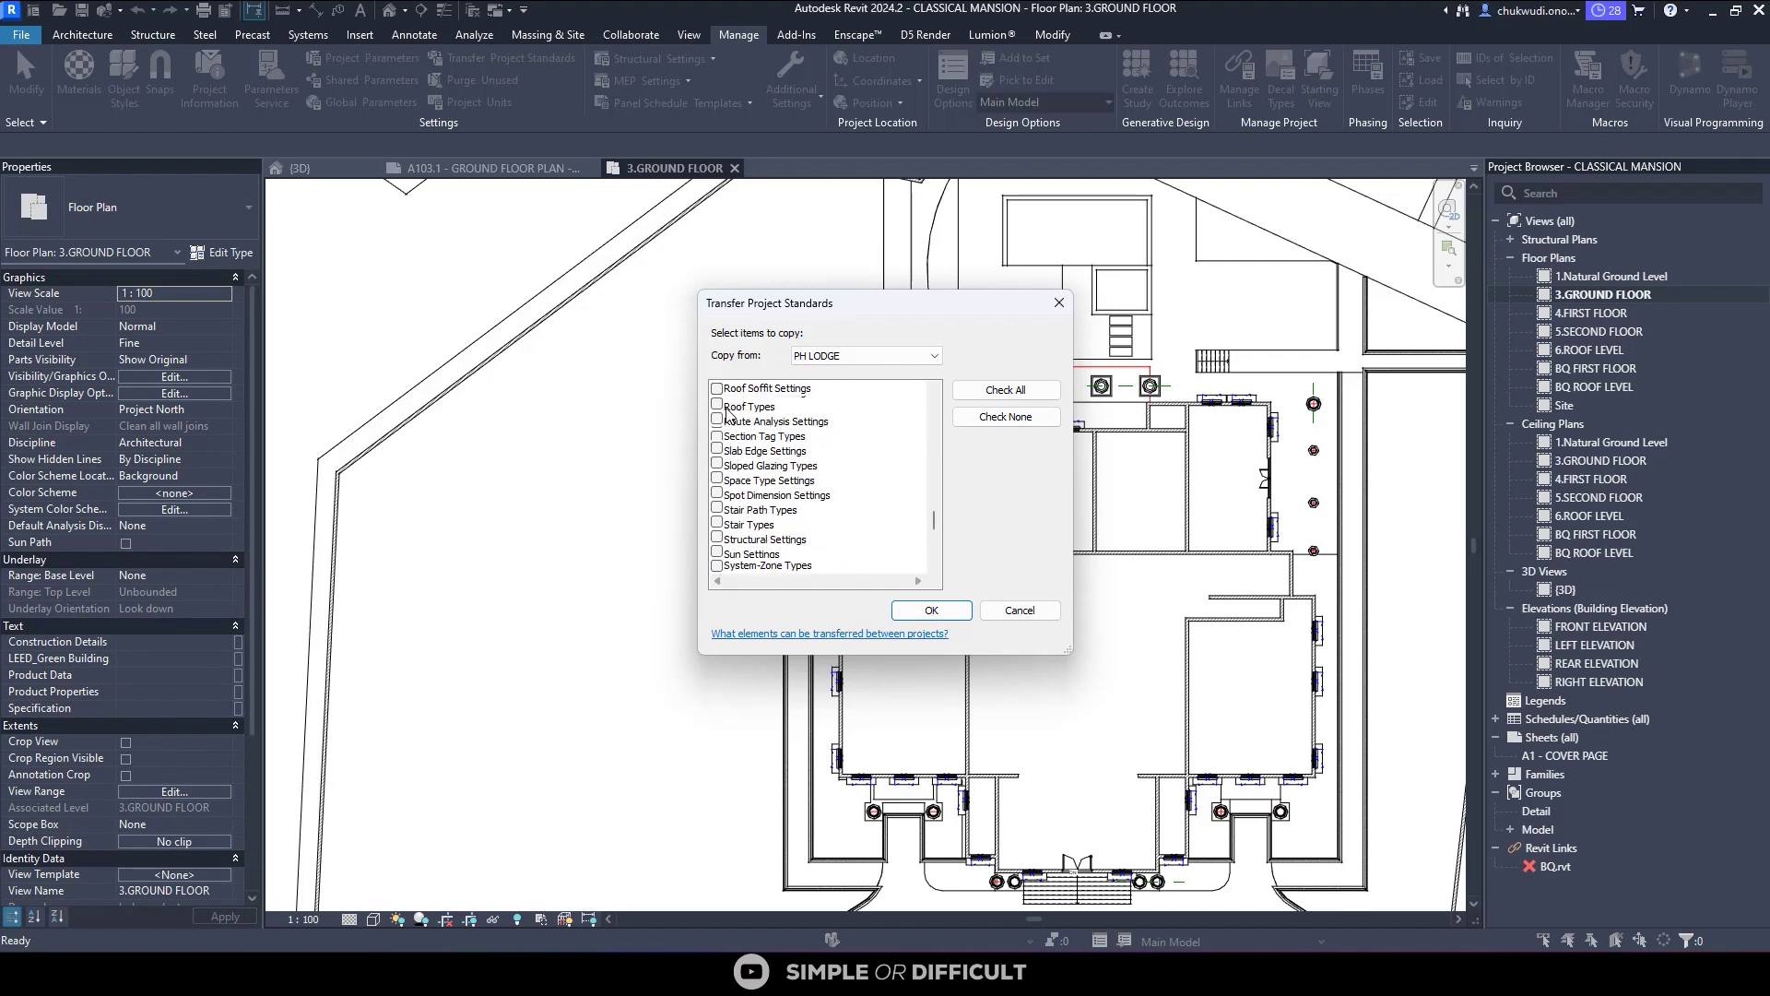
scroll(728, 414, up, 8)
click(717, 388)
click(717, 403)
click(717, 461)
click(717, 476)
click(717, 491)
click(720, 508)
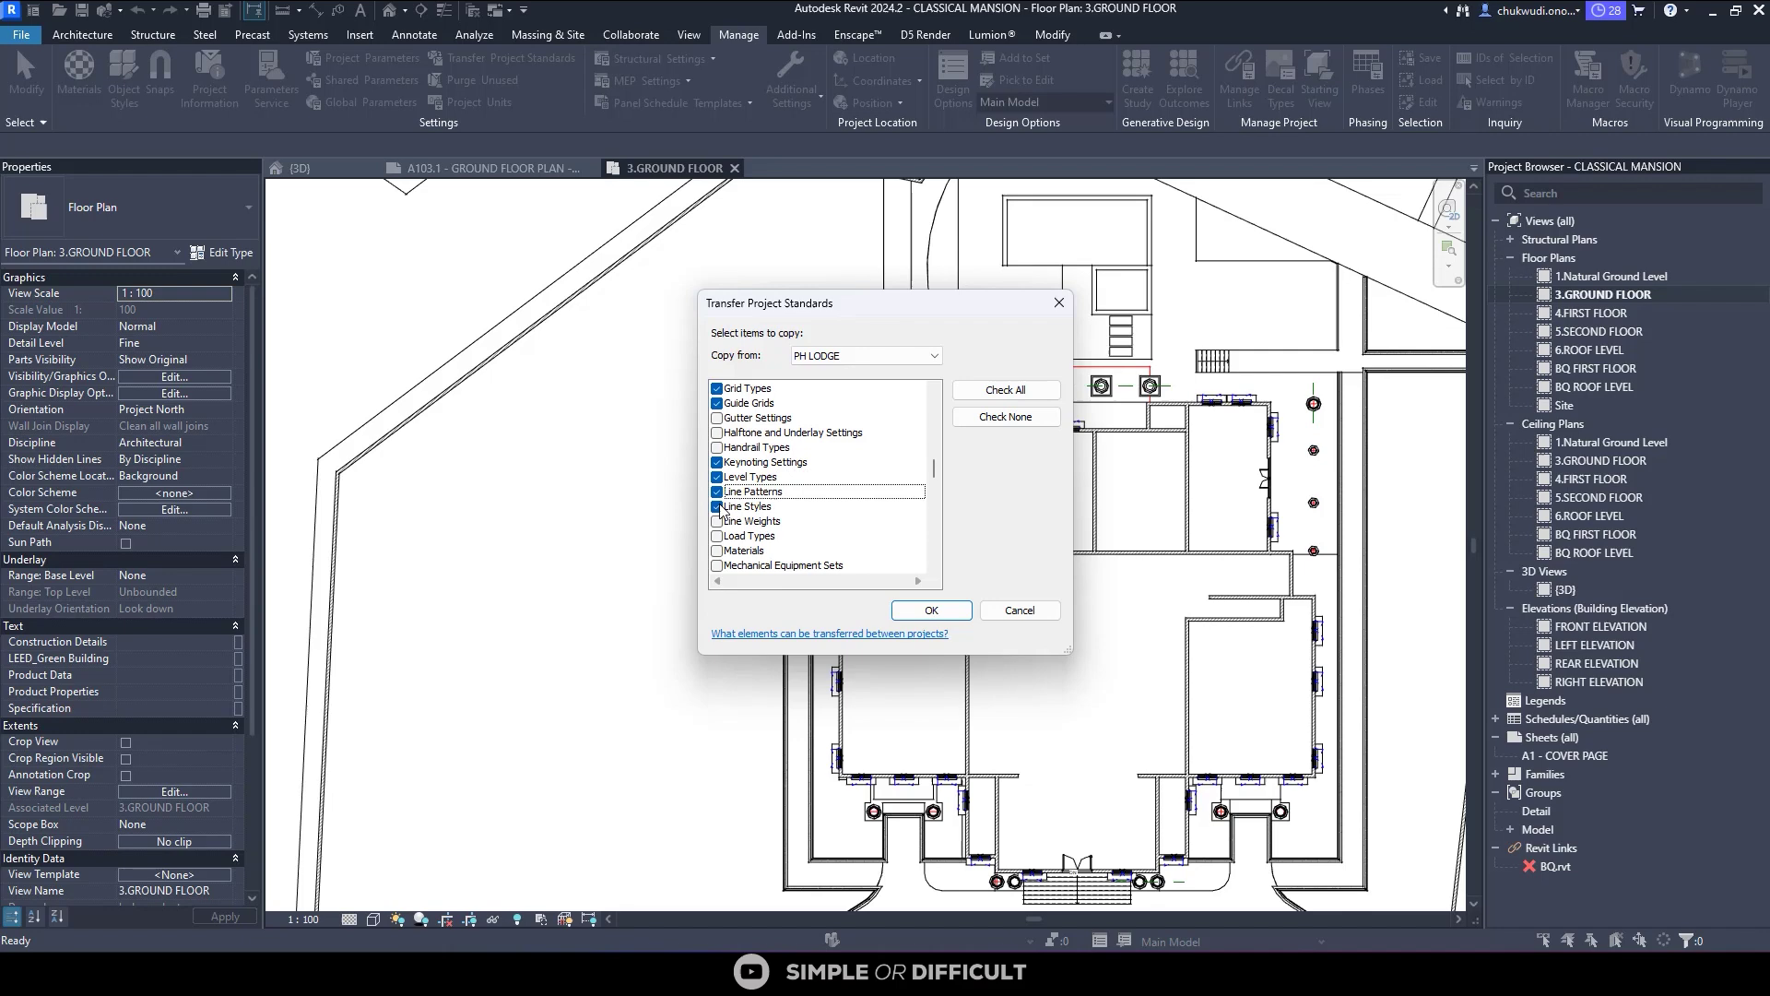
click(718, 433)
Also check Fill Patterns, Arrowhead Styles and Floor Types
scroll(729, 442, up, 3)
click(719, 403)
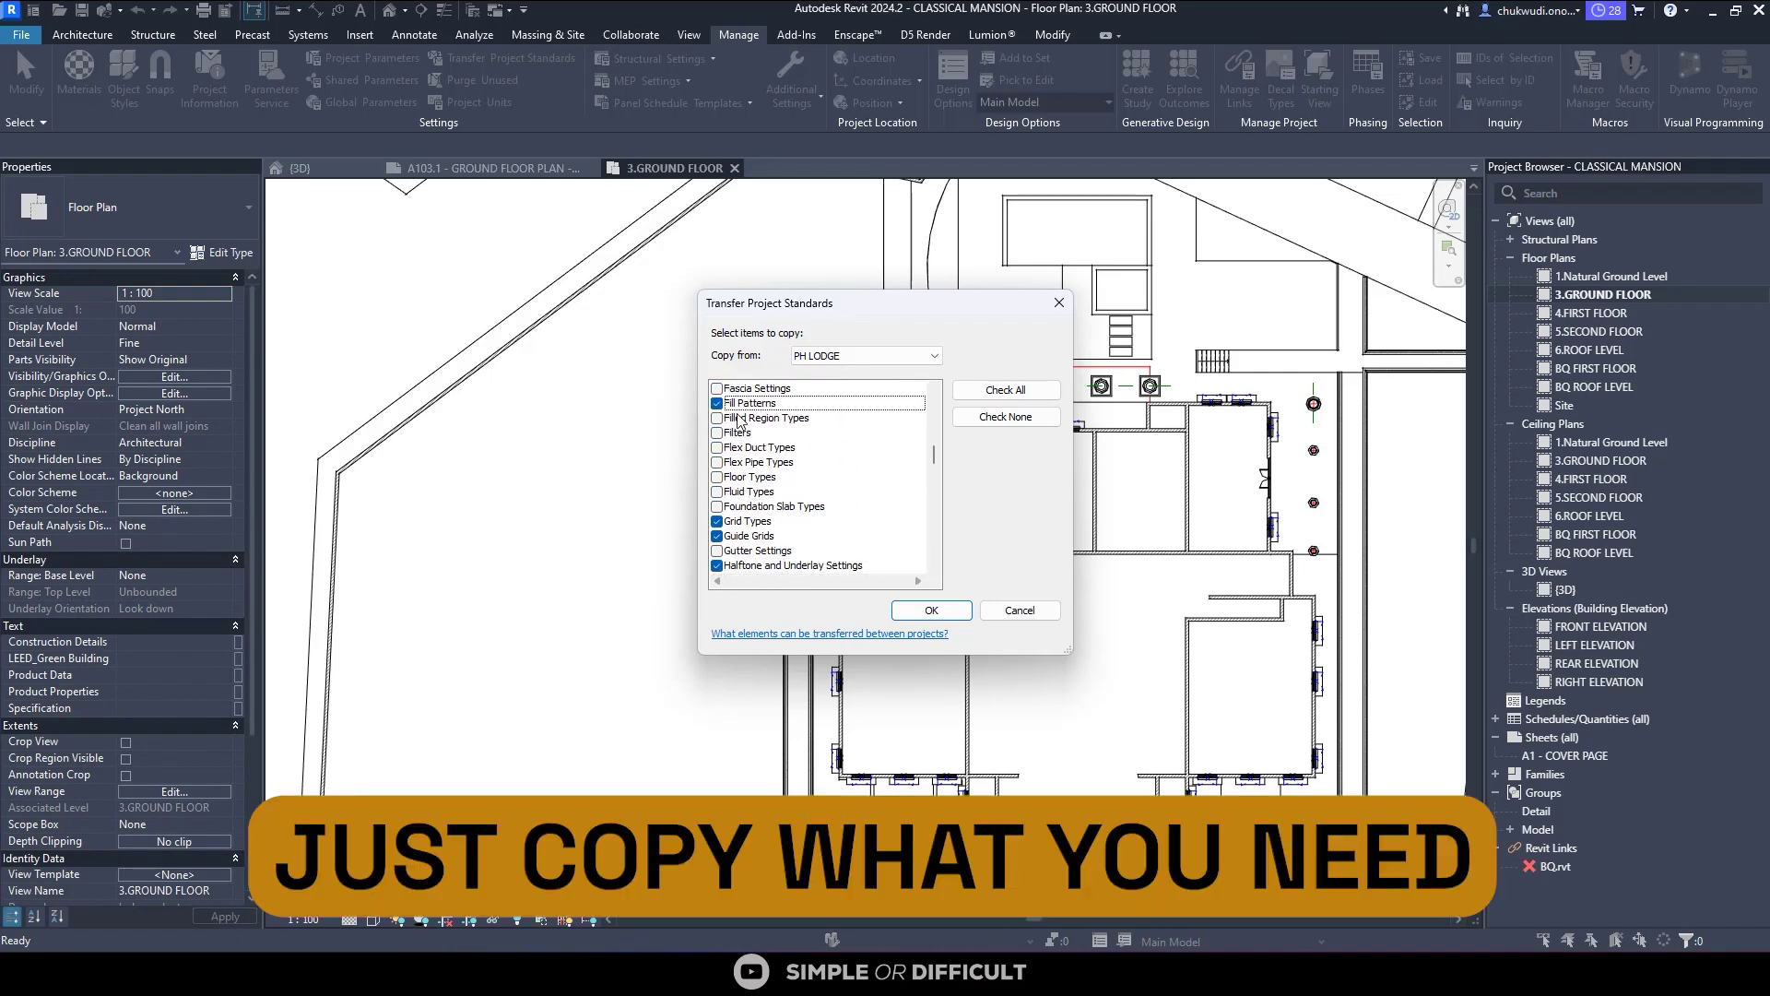
scroll(751, 452, up, 4)
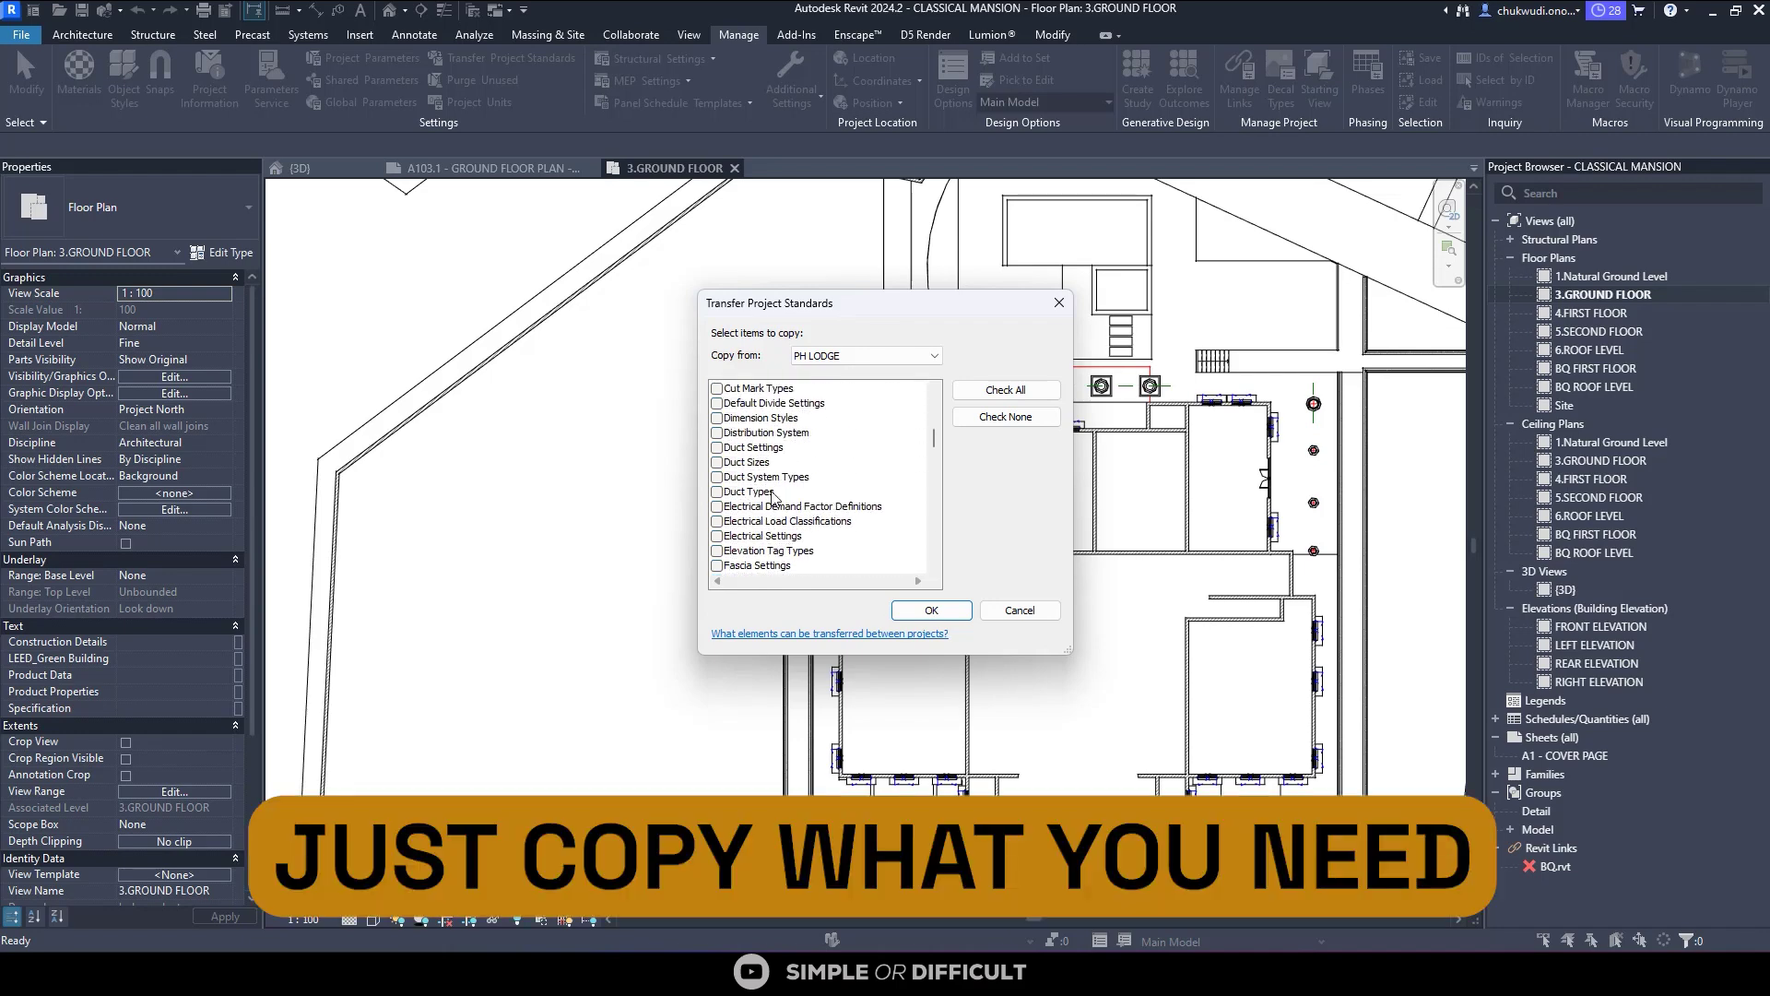
scroll(762, 475, up, 3)
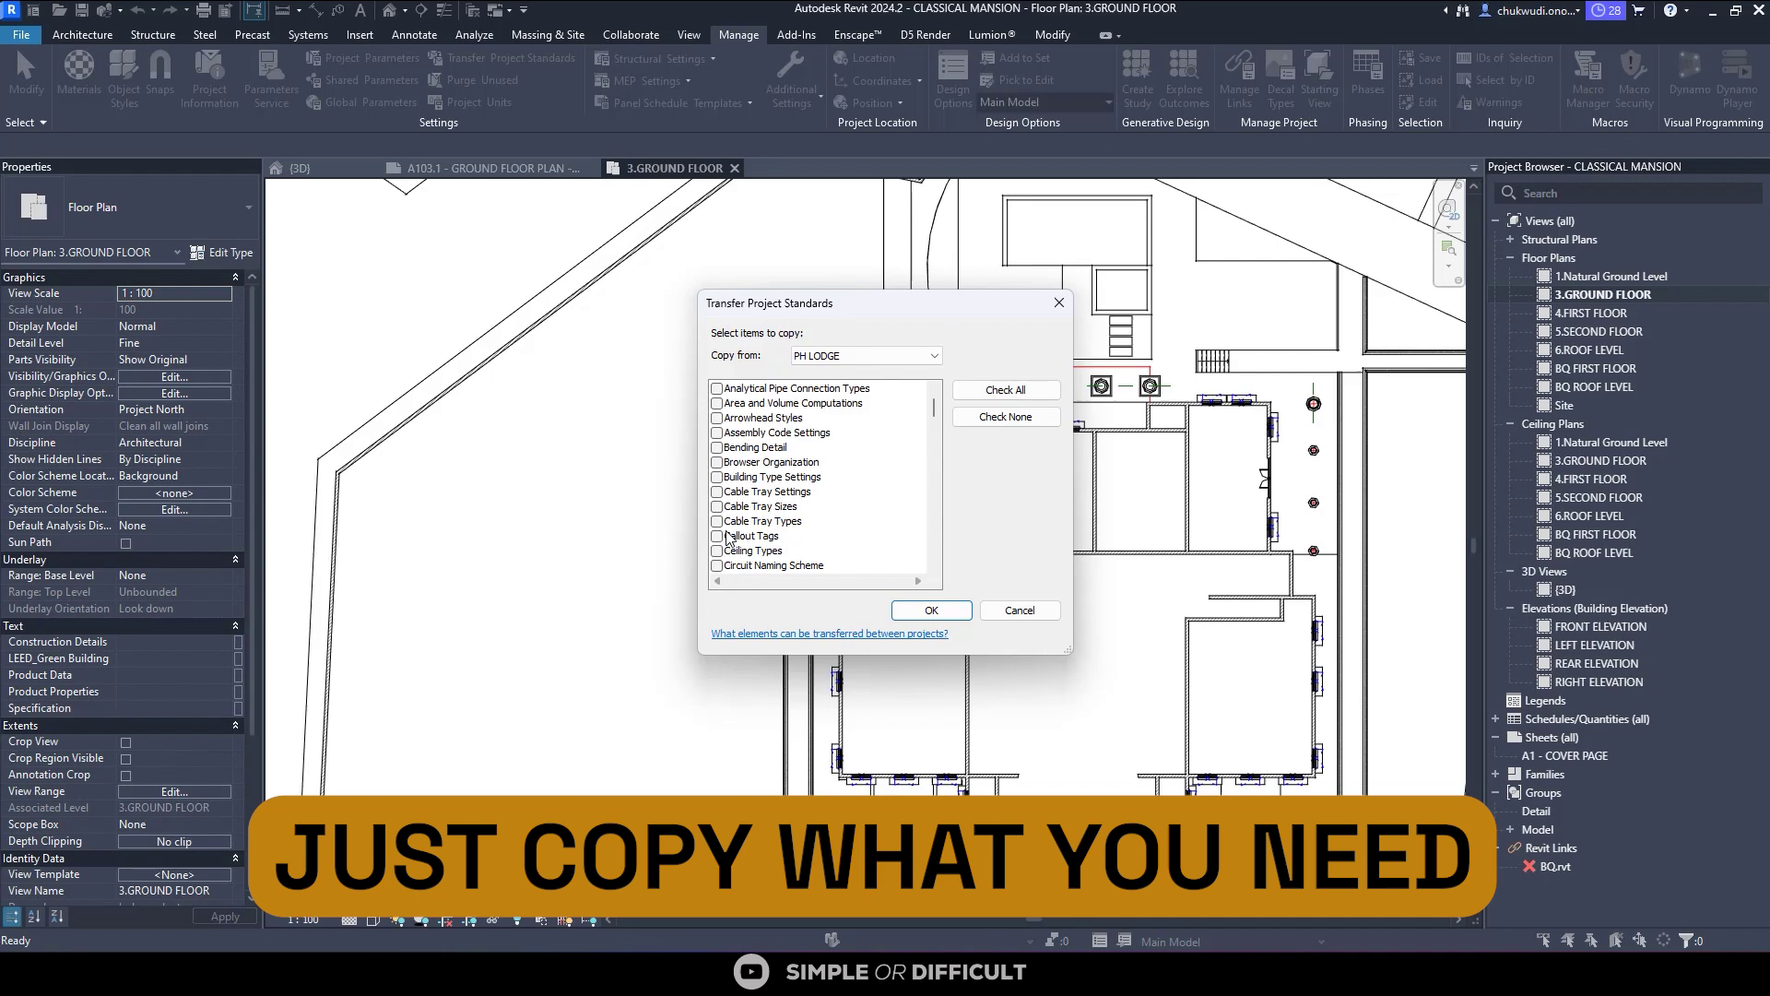
click(717, 418)
scroll(742, 488, down, 1)
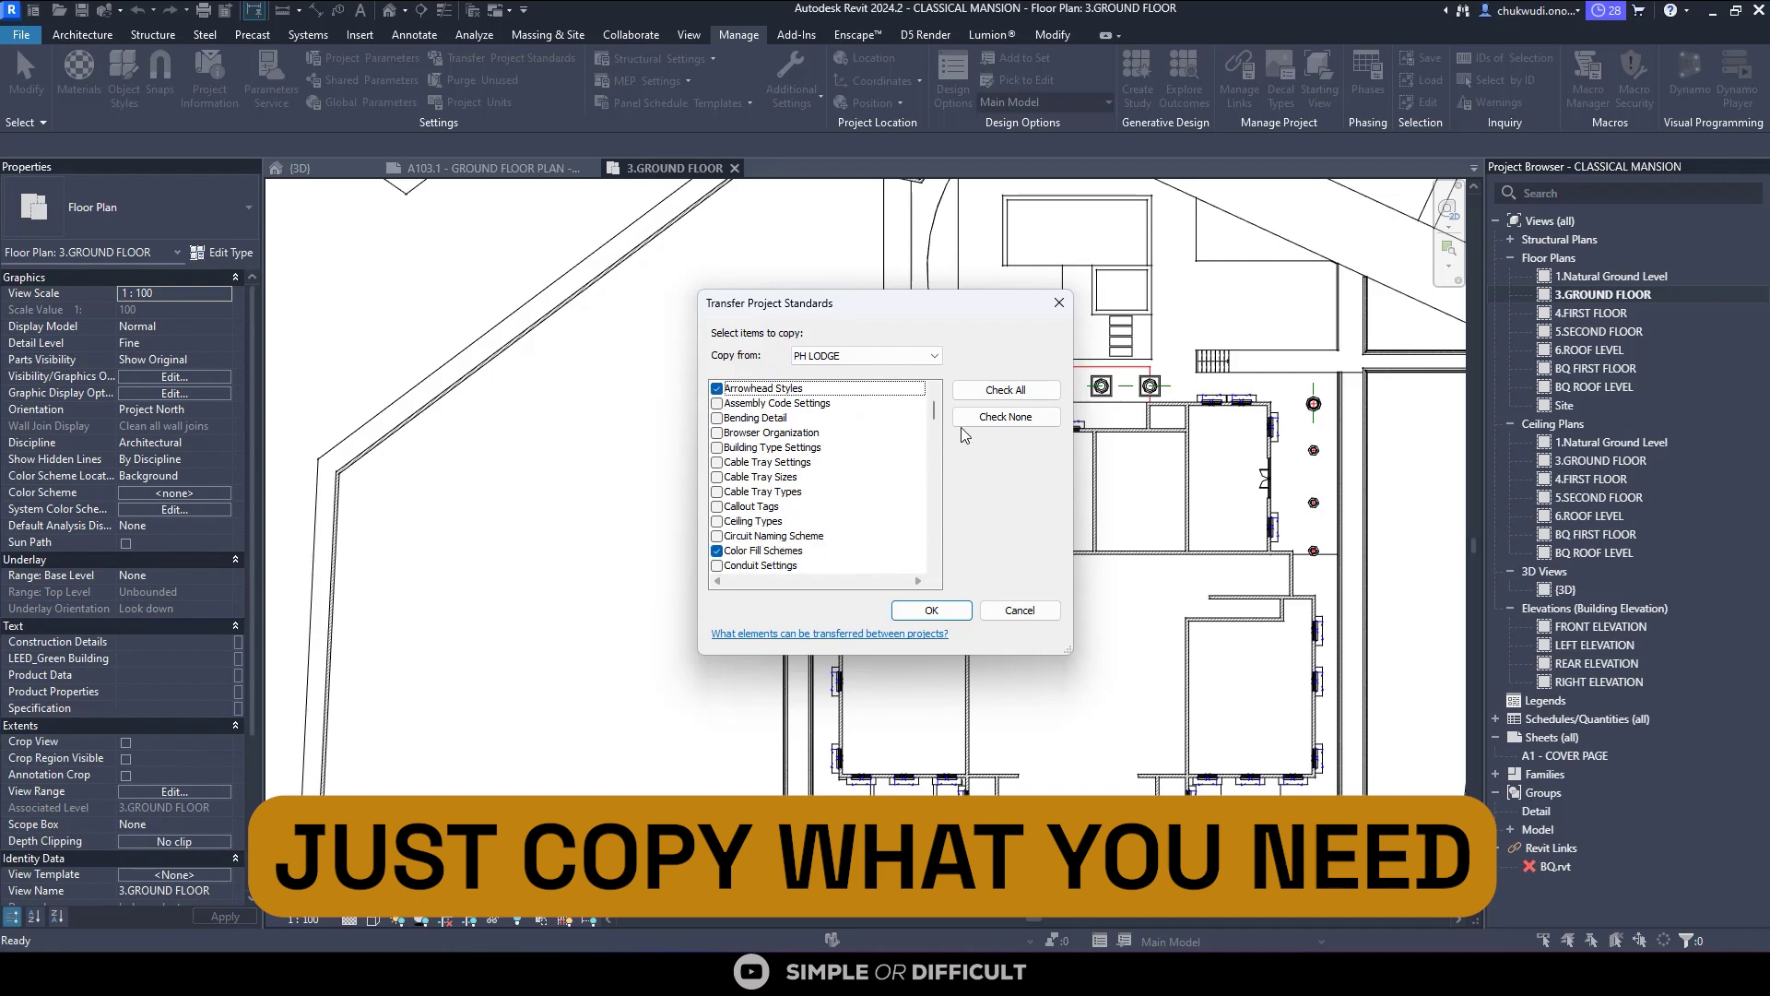
scroll(746, 471, down, 8)
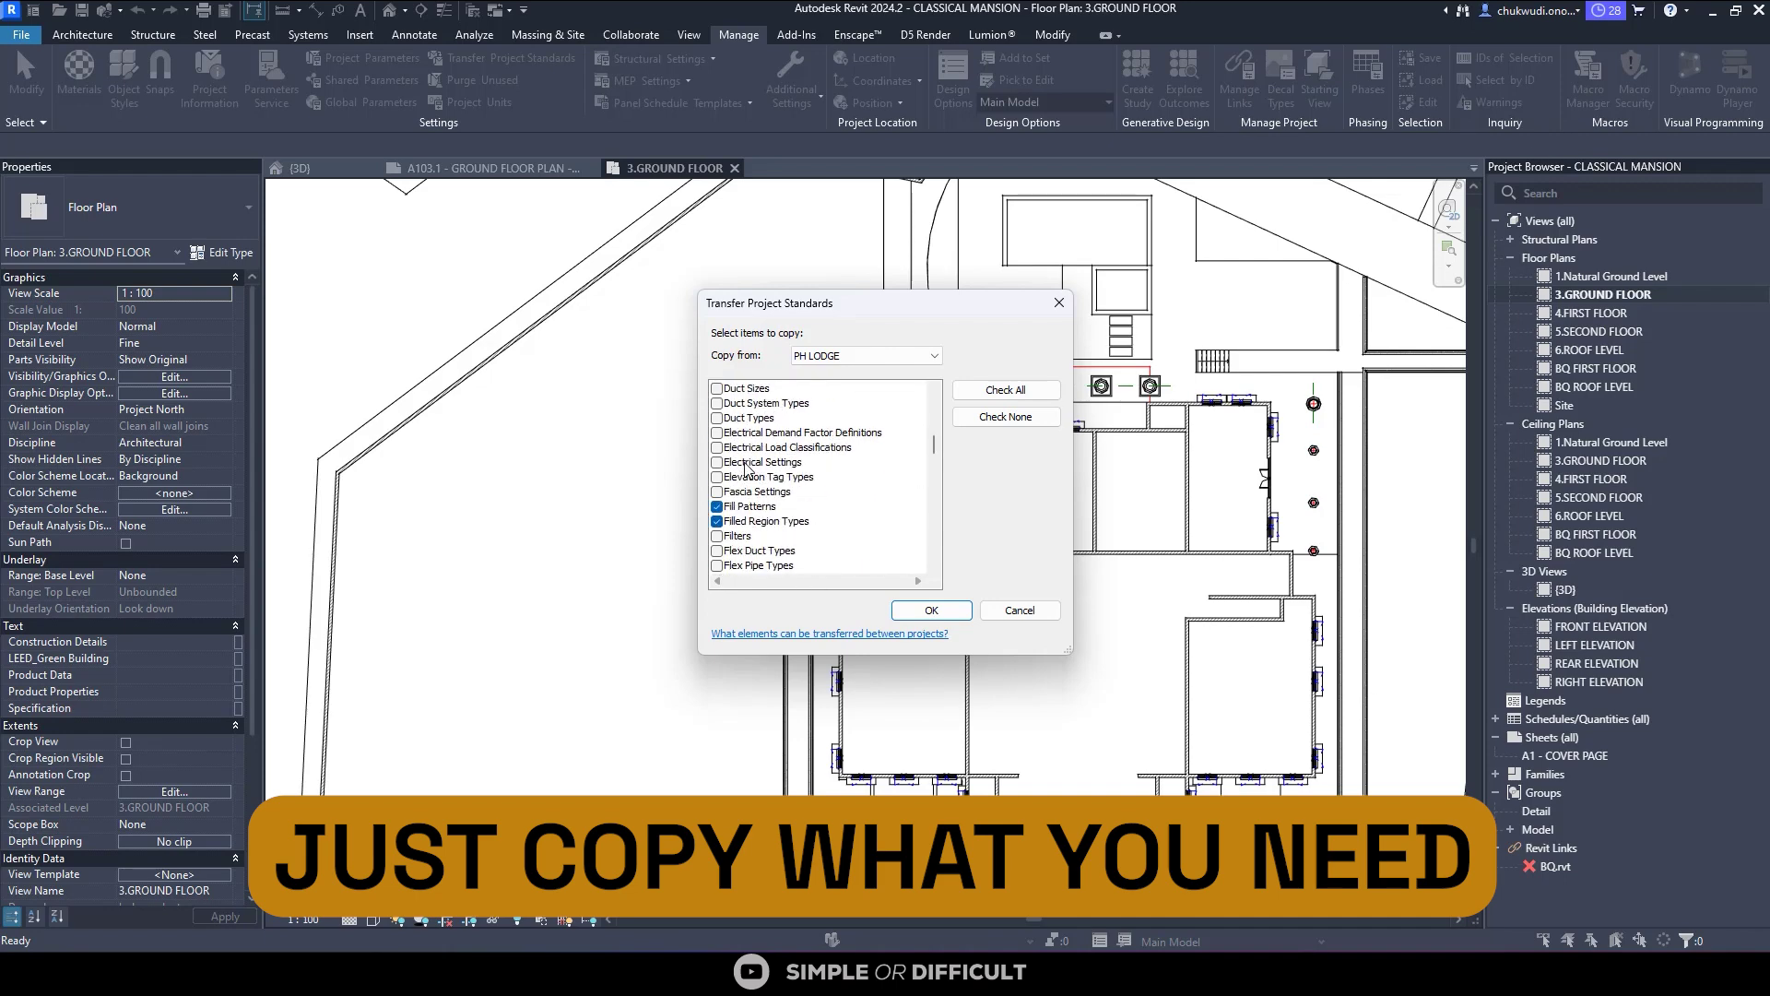
scroll(745, 471, down, 2)
click(718, 477)
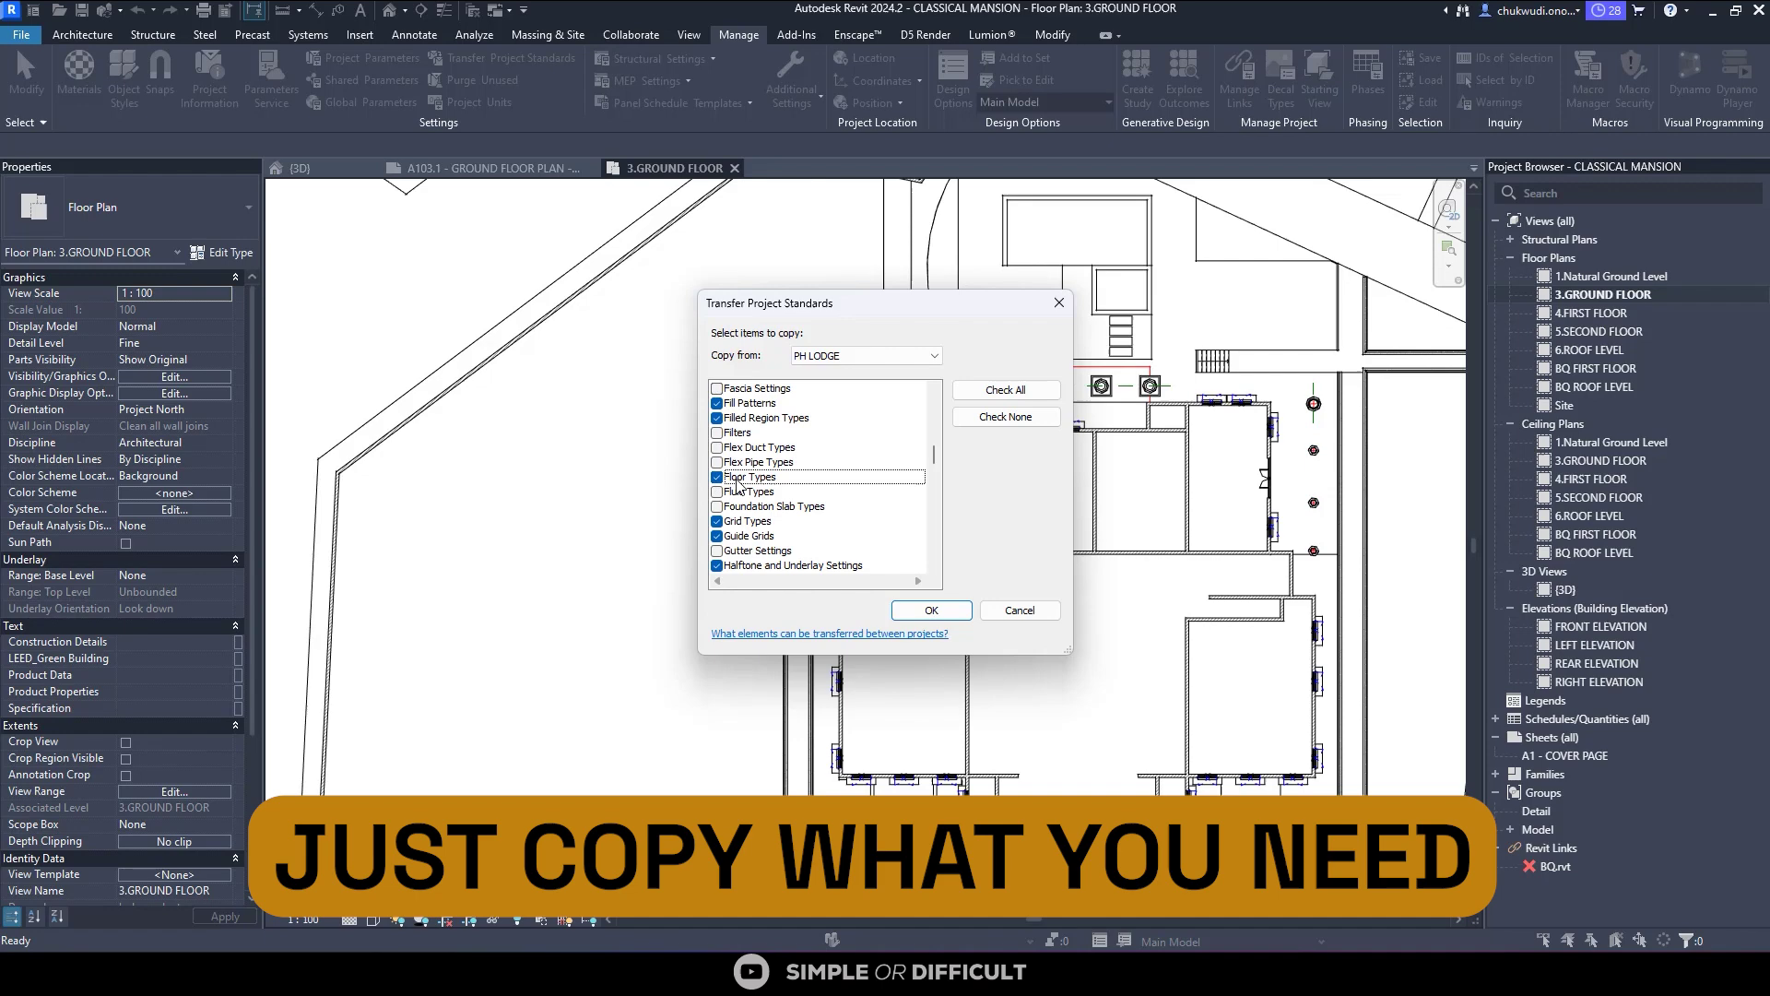
Check Stair Path, Text, Top Rail and Ramp types plus Sun Settings, then run the transfer
scroll(742, 479, down, 12)
click(719, 403)
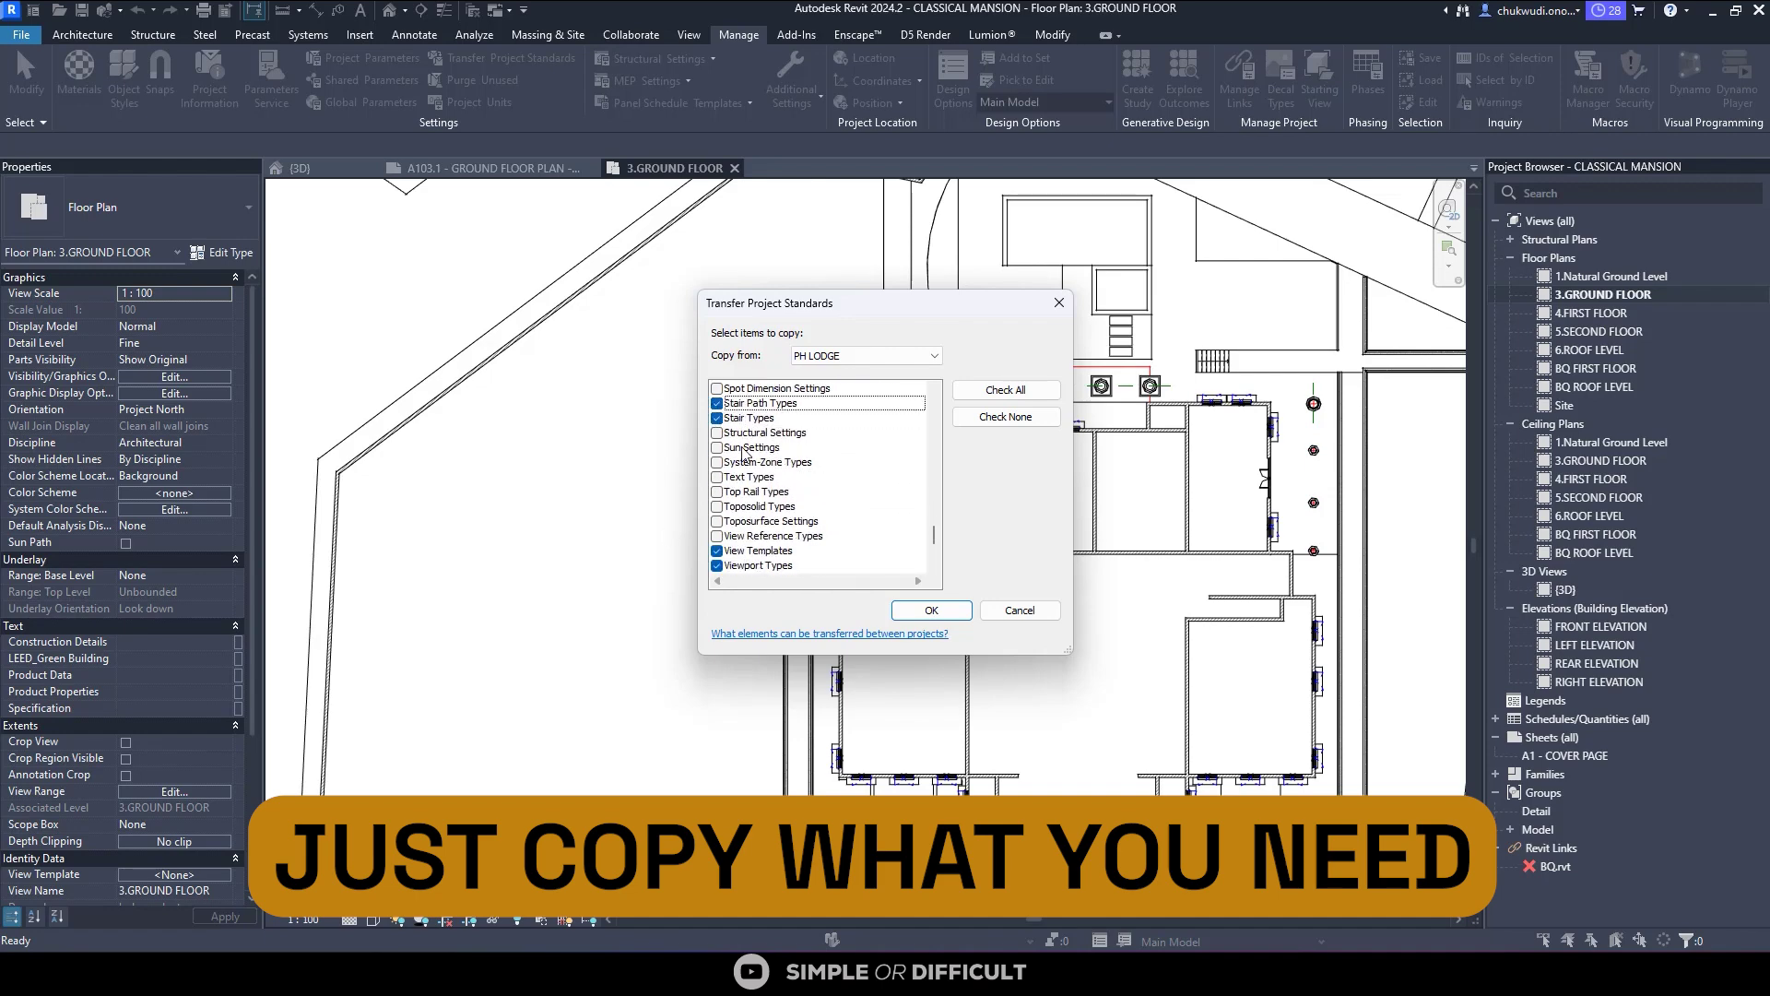
click(718, 477)
click(718, 491)
scroll(738, 480, down, 2)
scroll(738, 470, up, 2)
click(718, 447)
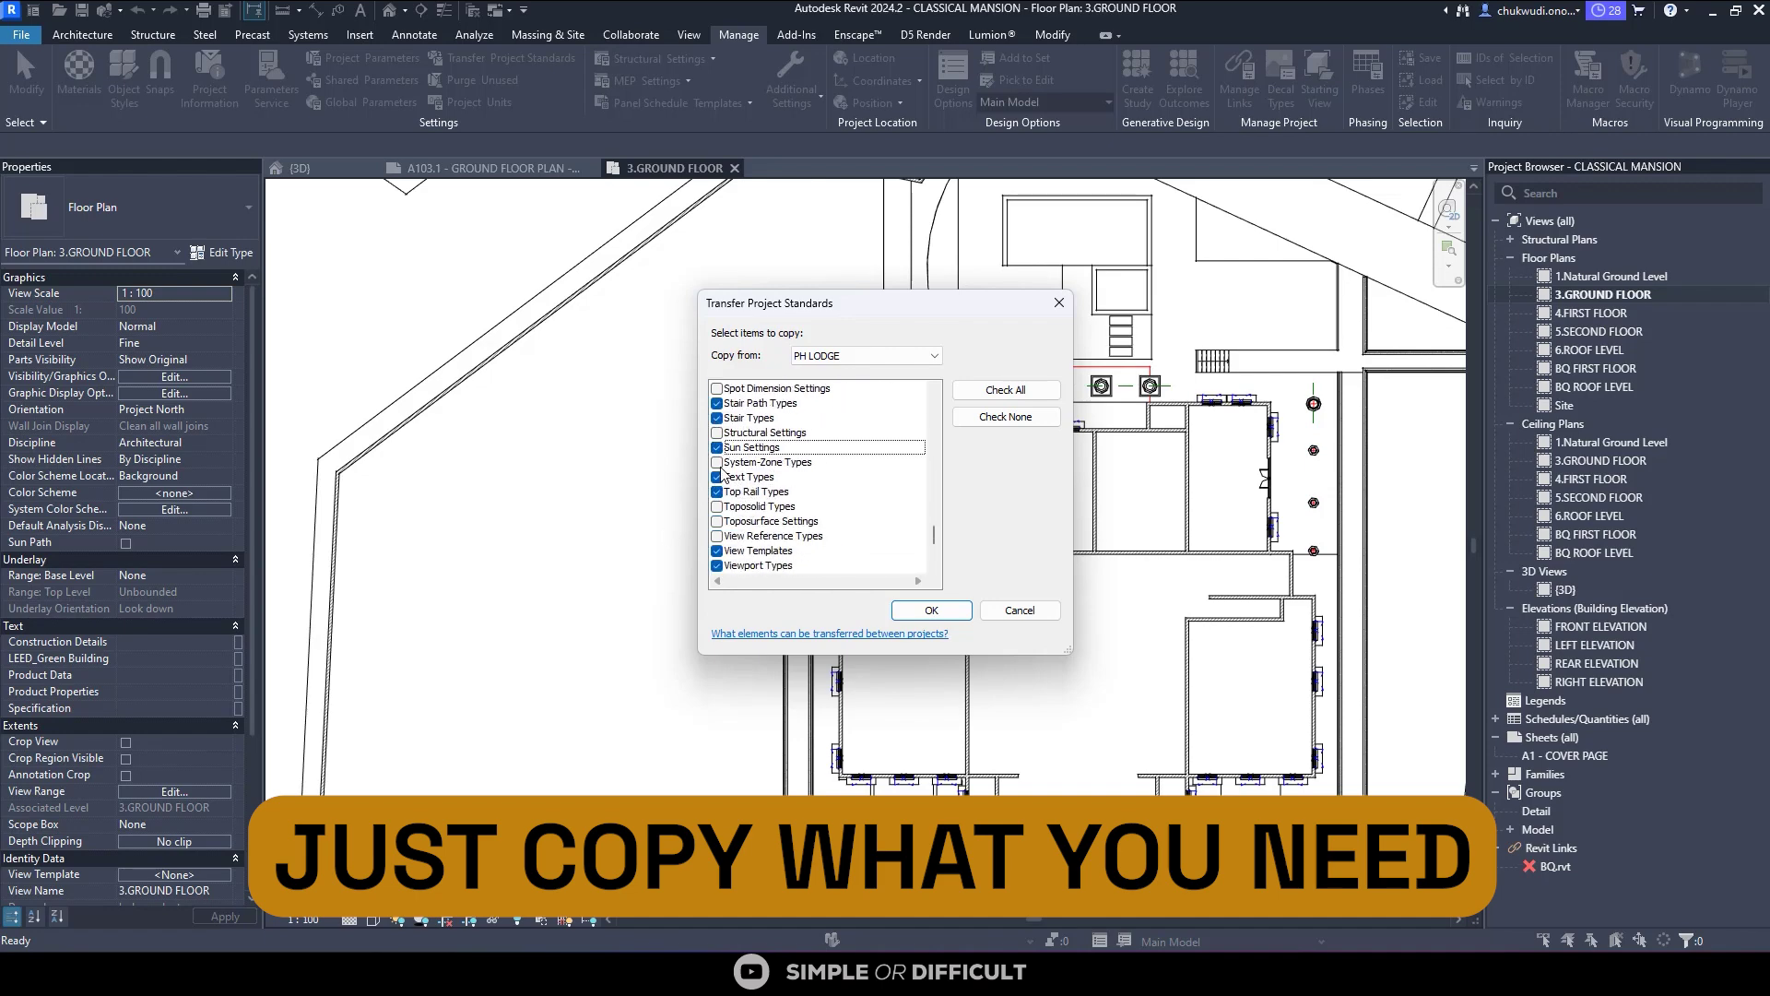
scroll(724, 470, up, 7)
click(719, 447)
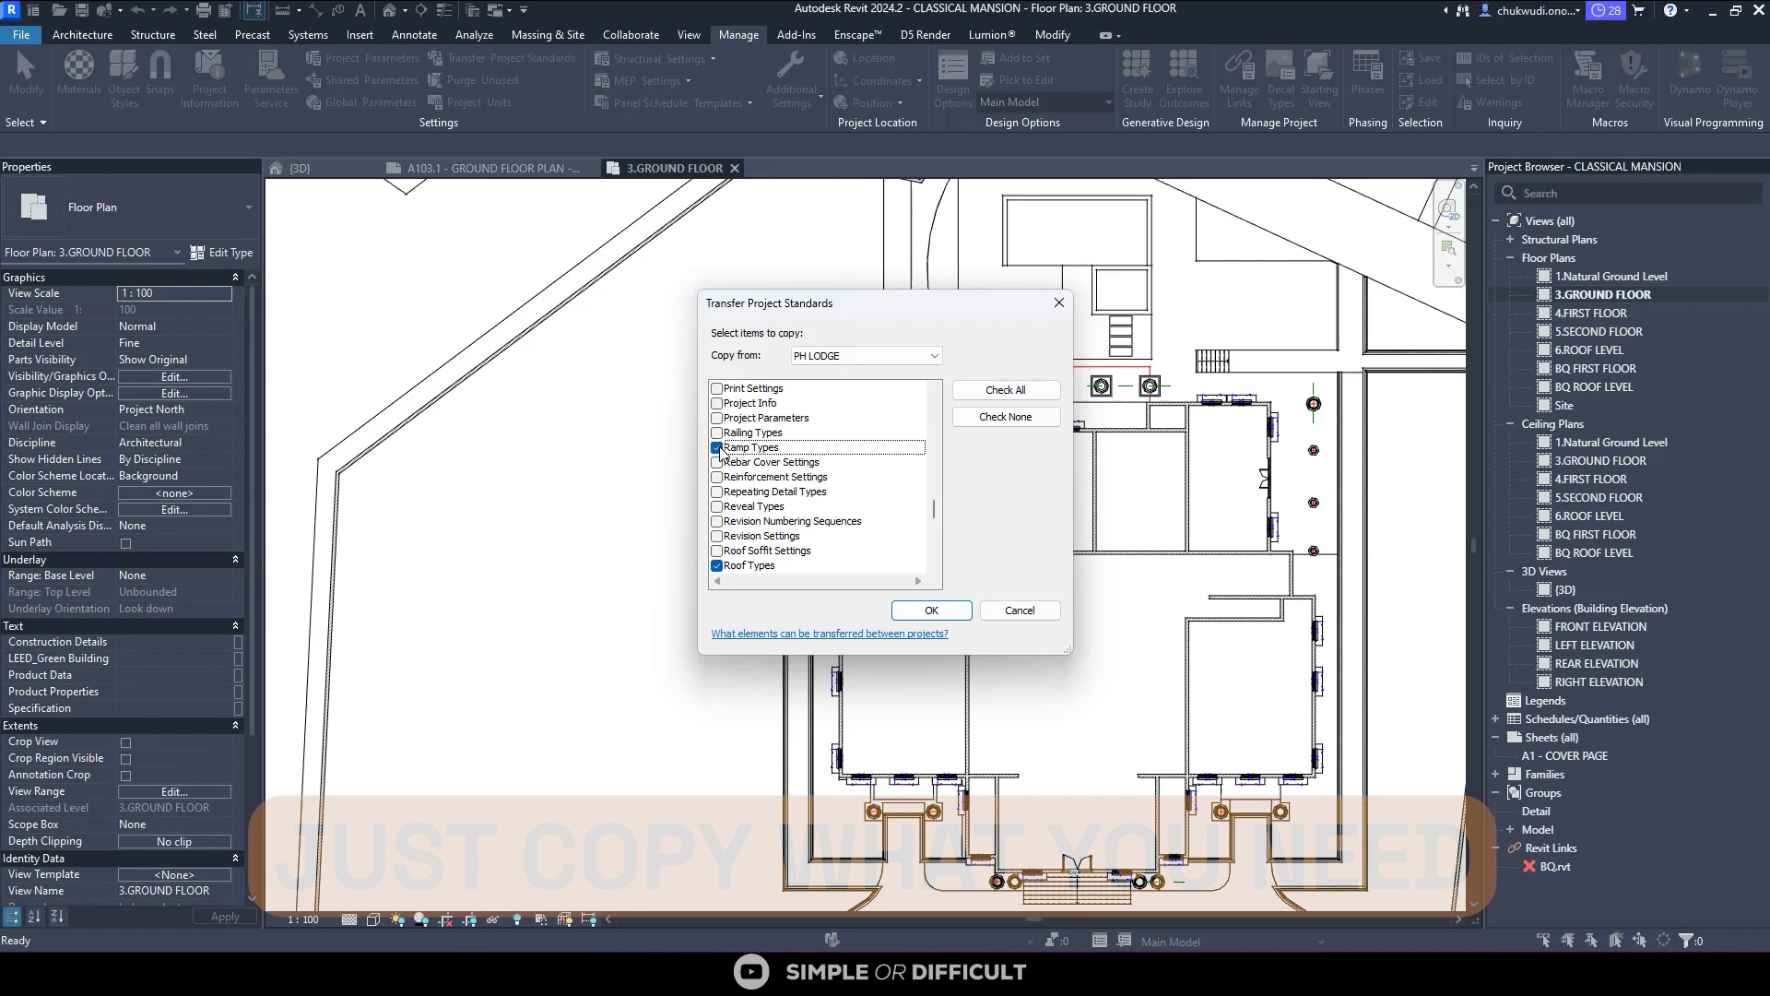
scroll(738, 475, up, 7)
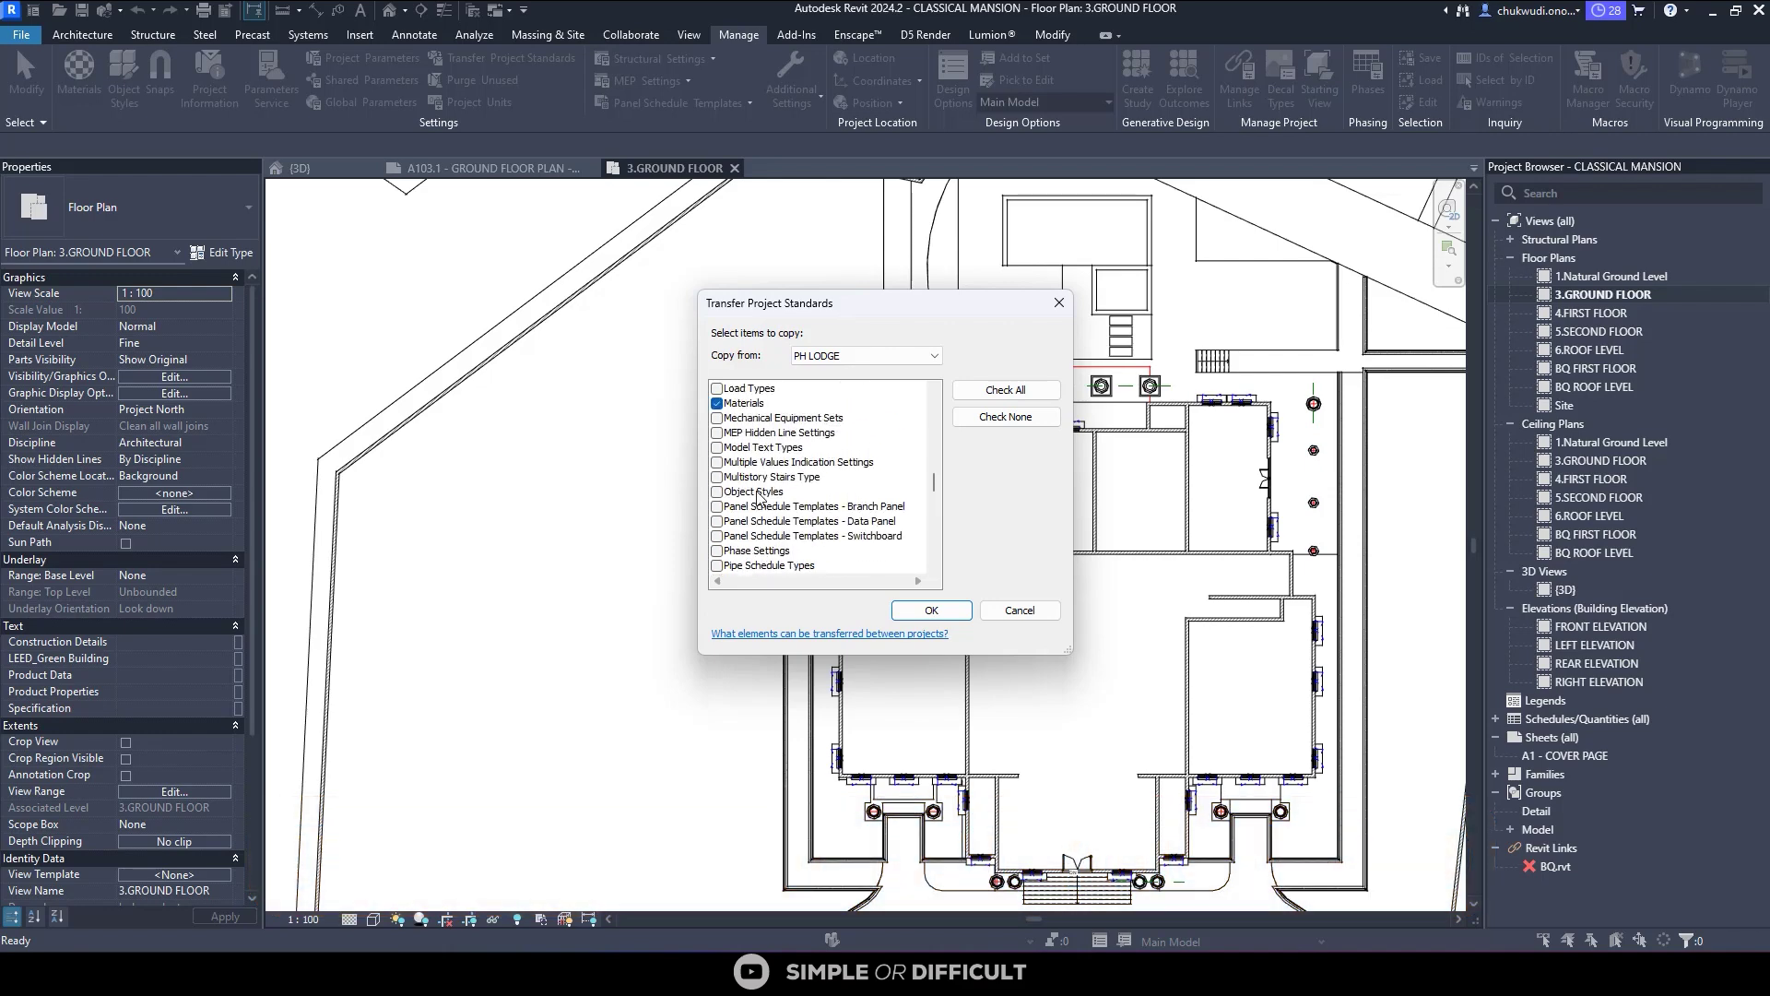
click(927, 612)
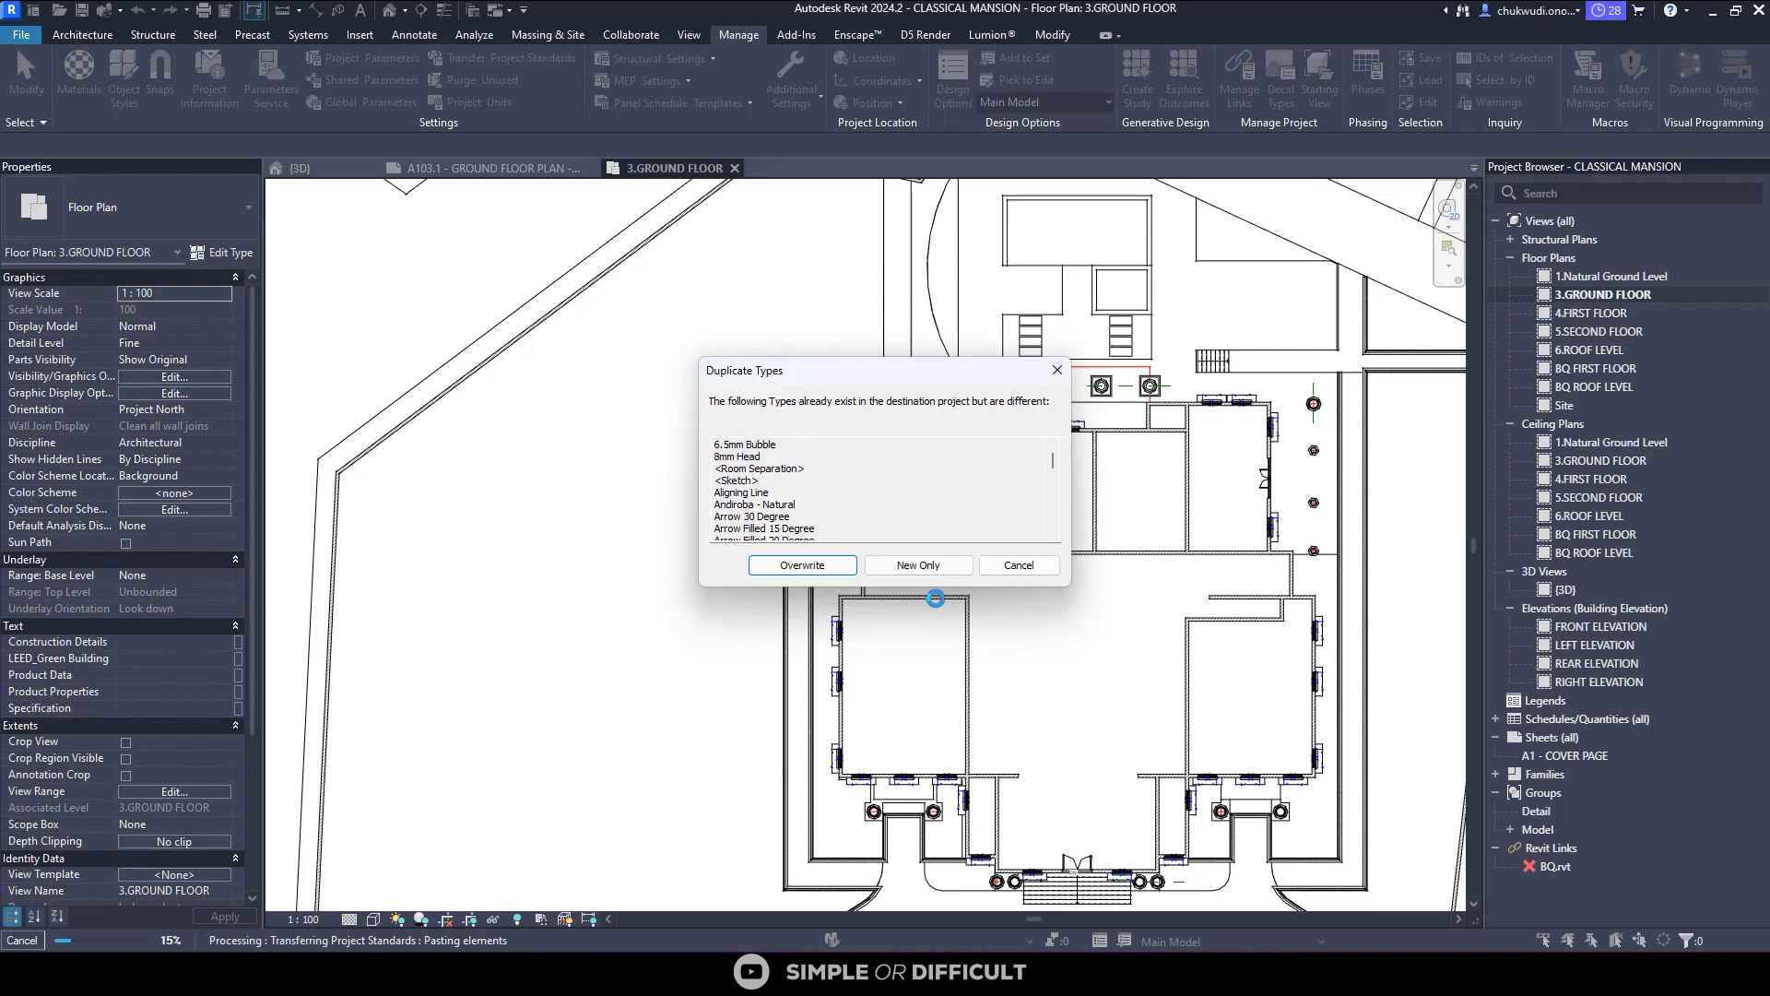
Overwrite the existing duplicate types such as 8mm Head to complete the transfer
scroll(752, 512, down, 1)
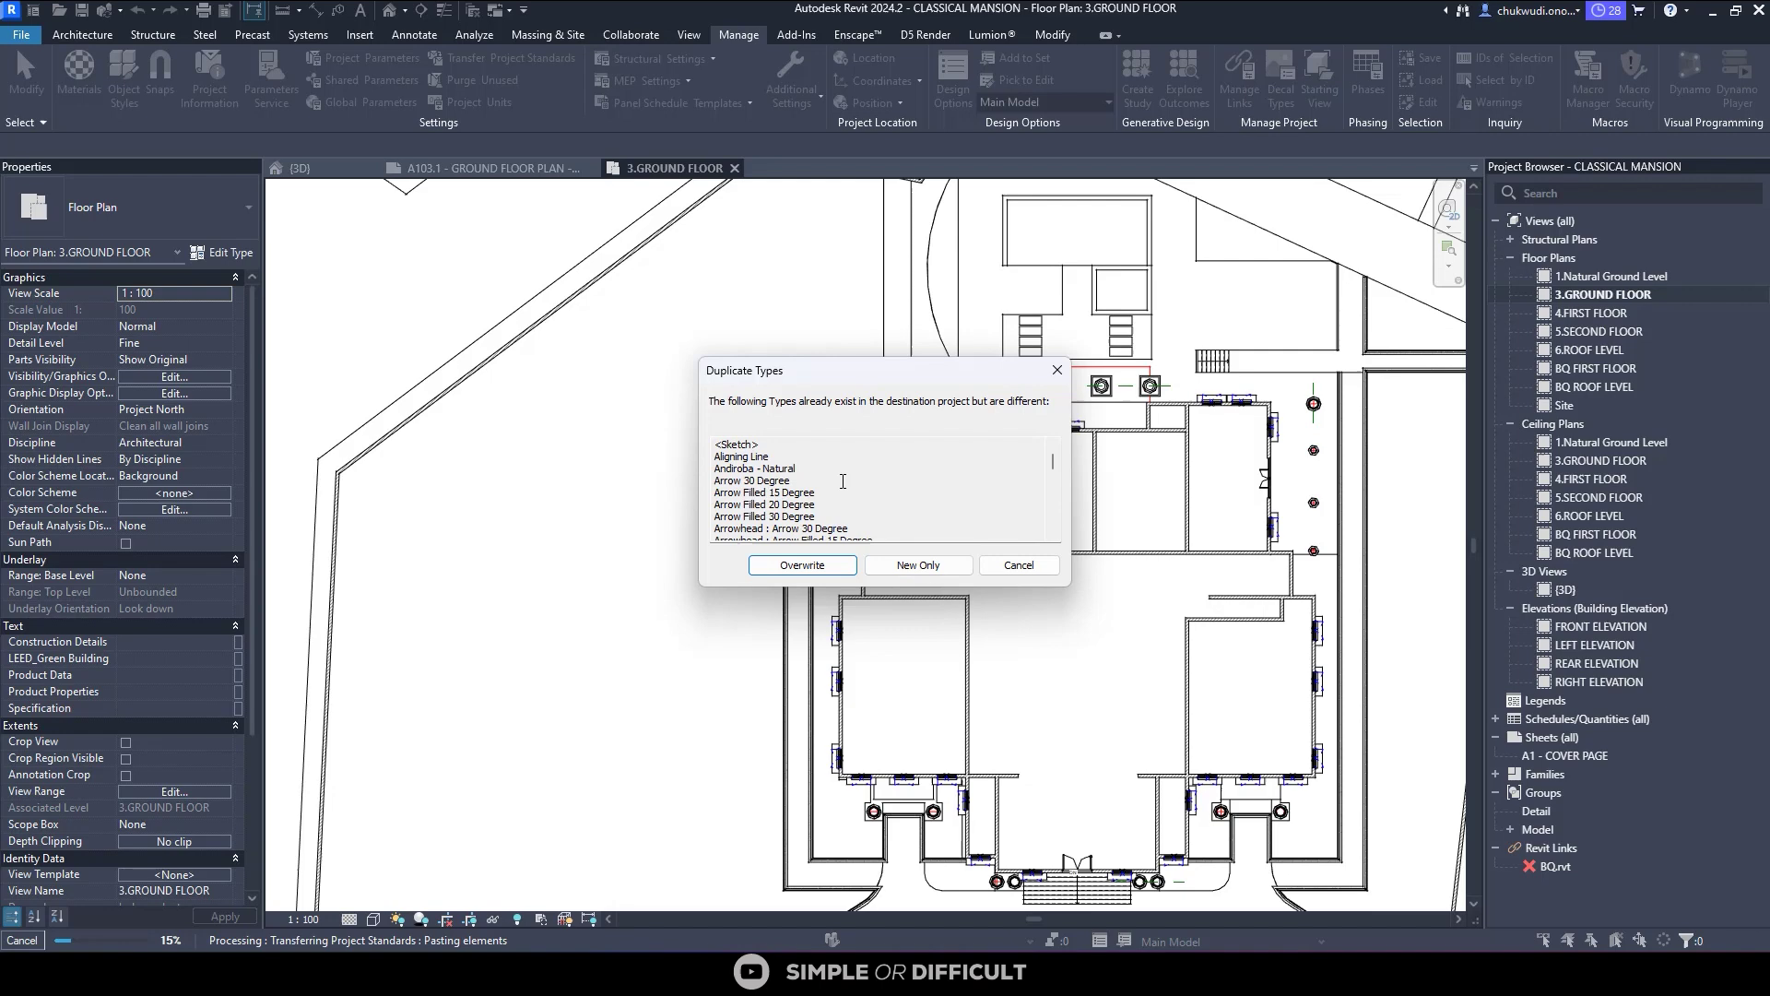
scroll(812, 505, up, 1)
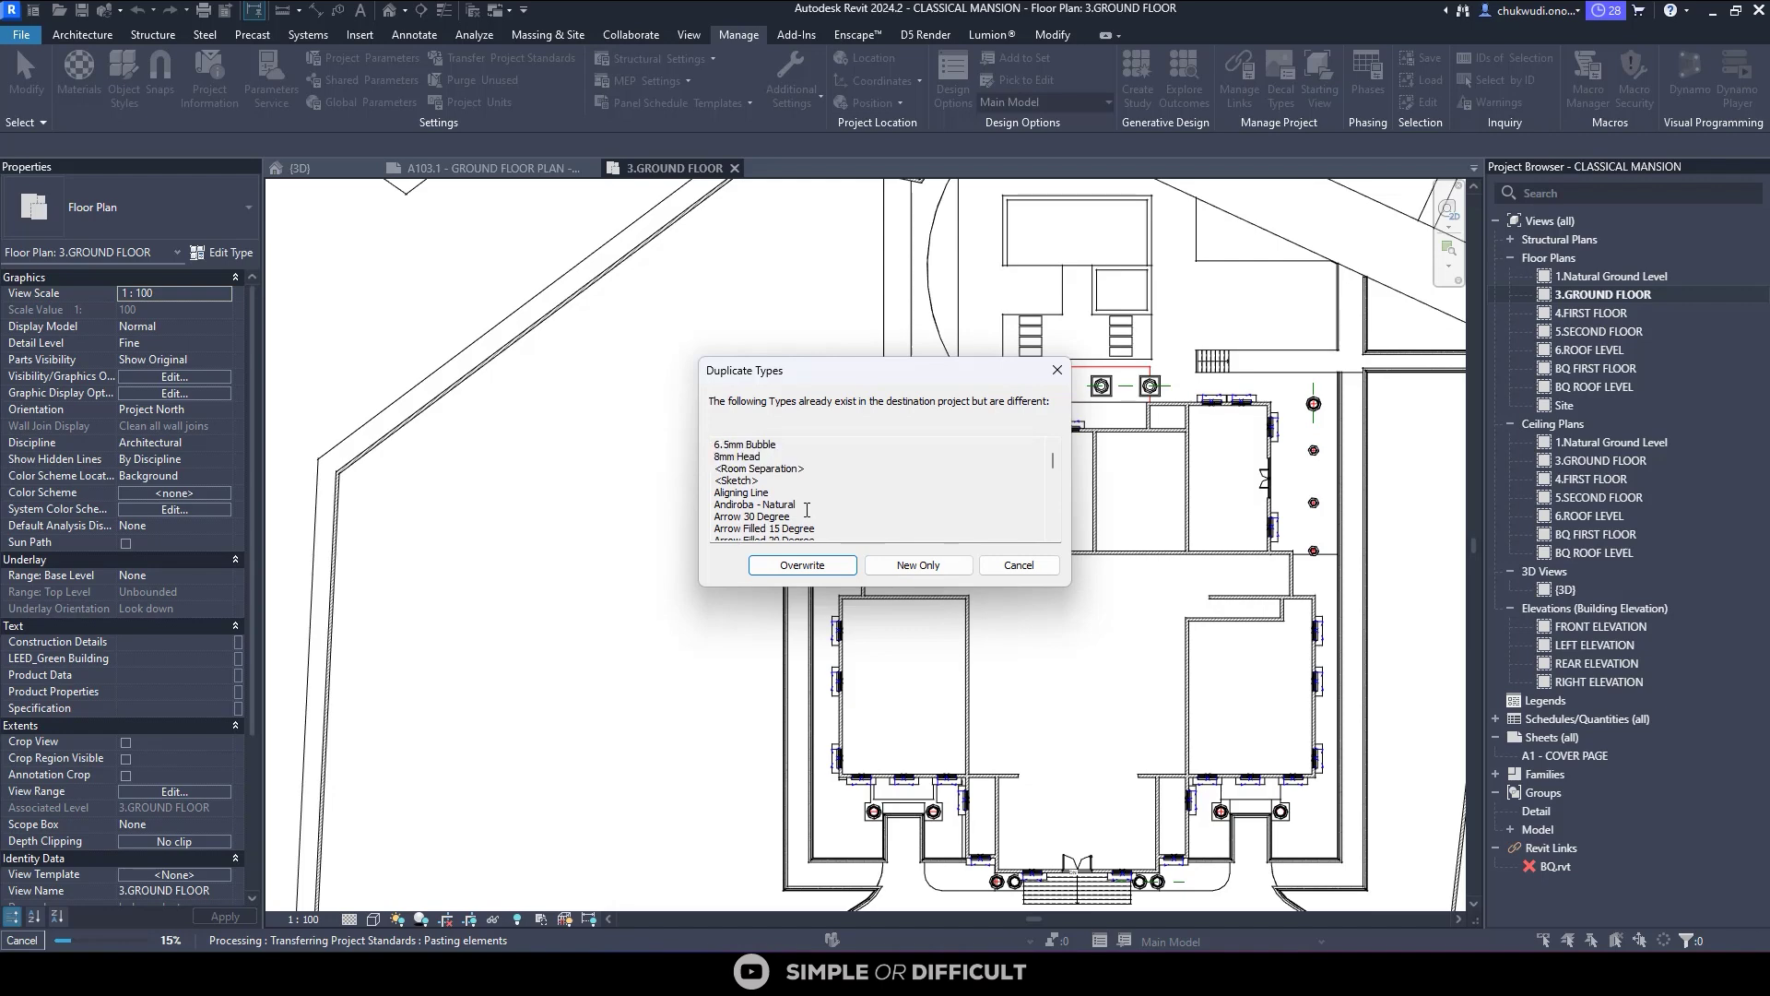
click(799, 566)
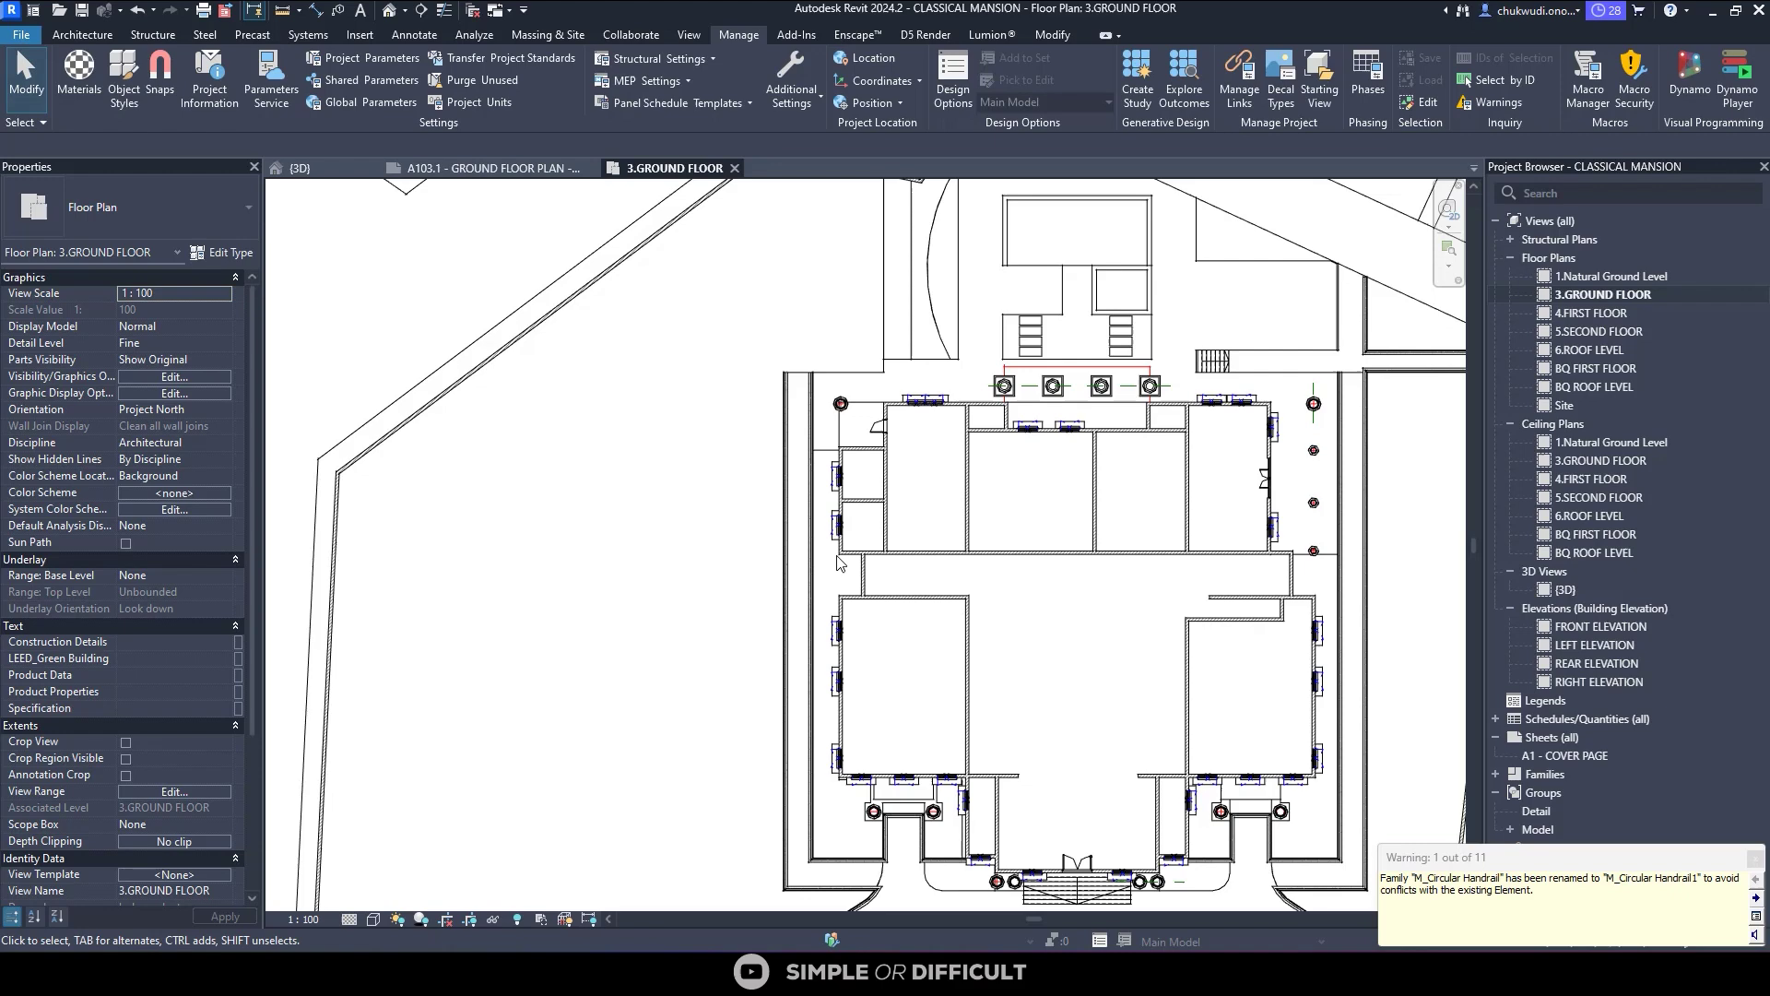
Check the PH LODGE A103.1 sheet and the 3D view, then return to 3.GROUND FLOOR
scroll(526, 506, down, 3)
scroll(738, 426, up, 3)
scroll(737, 426, up, 5)
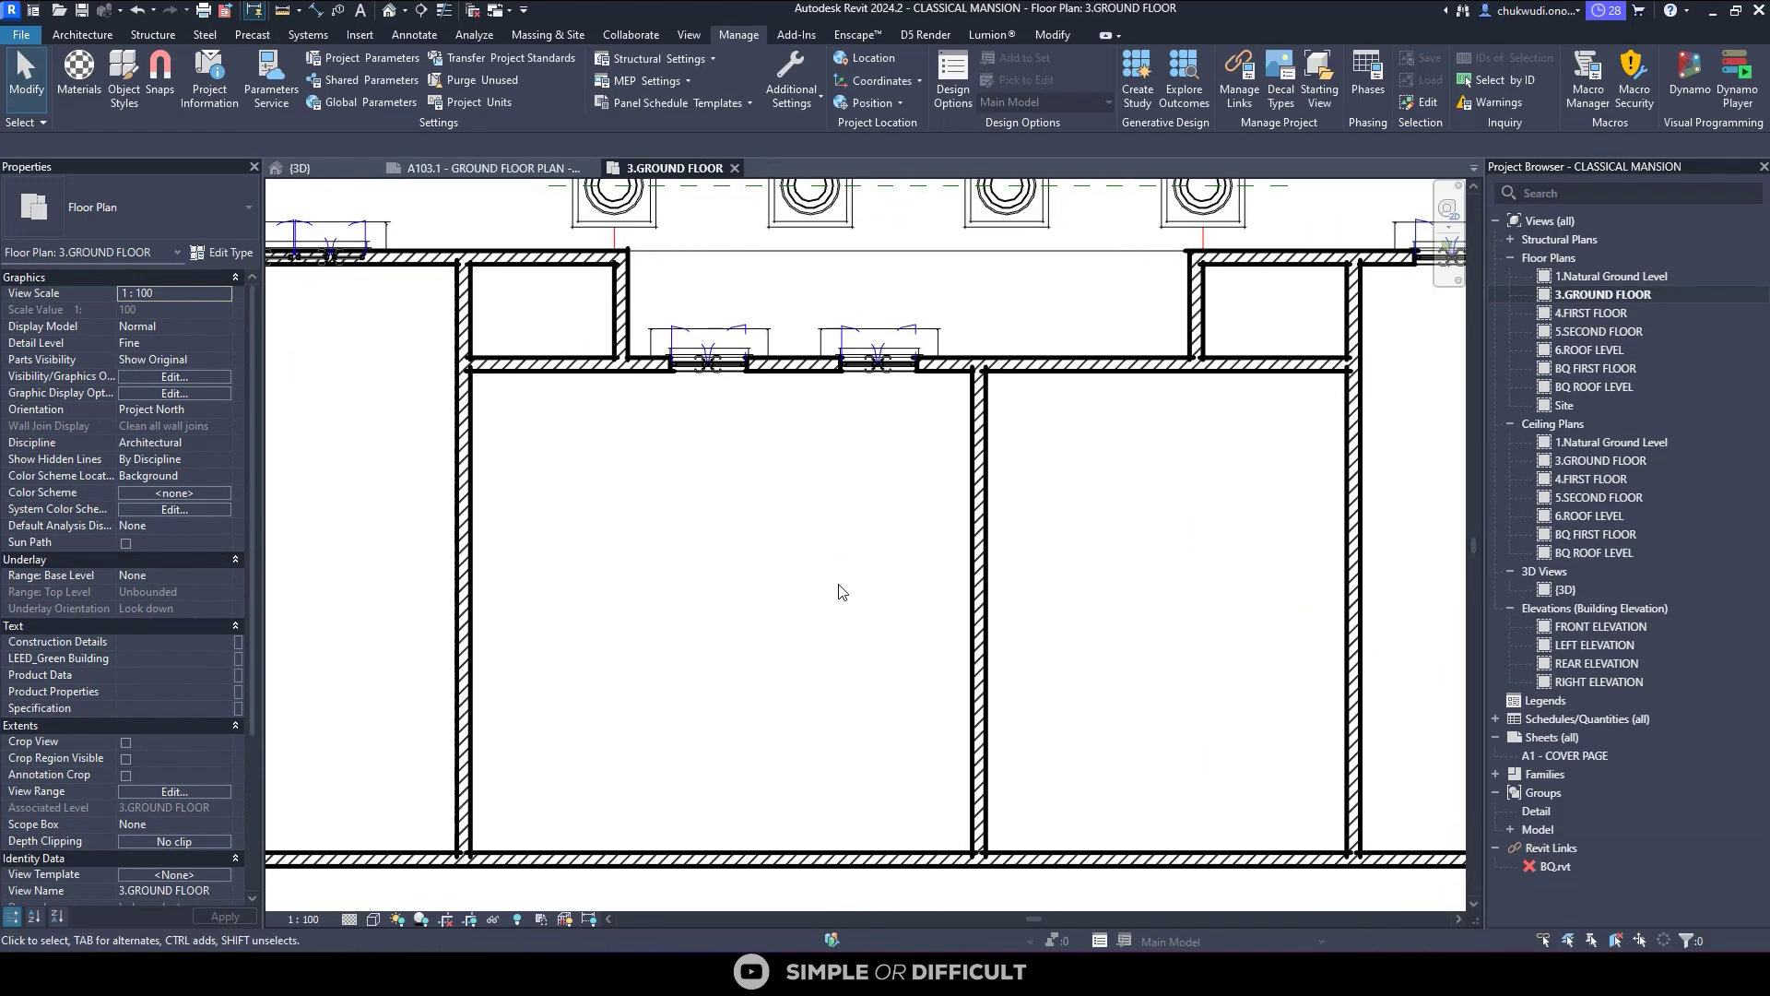
scroll(839, 590, down, 2)
click(489, 168)
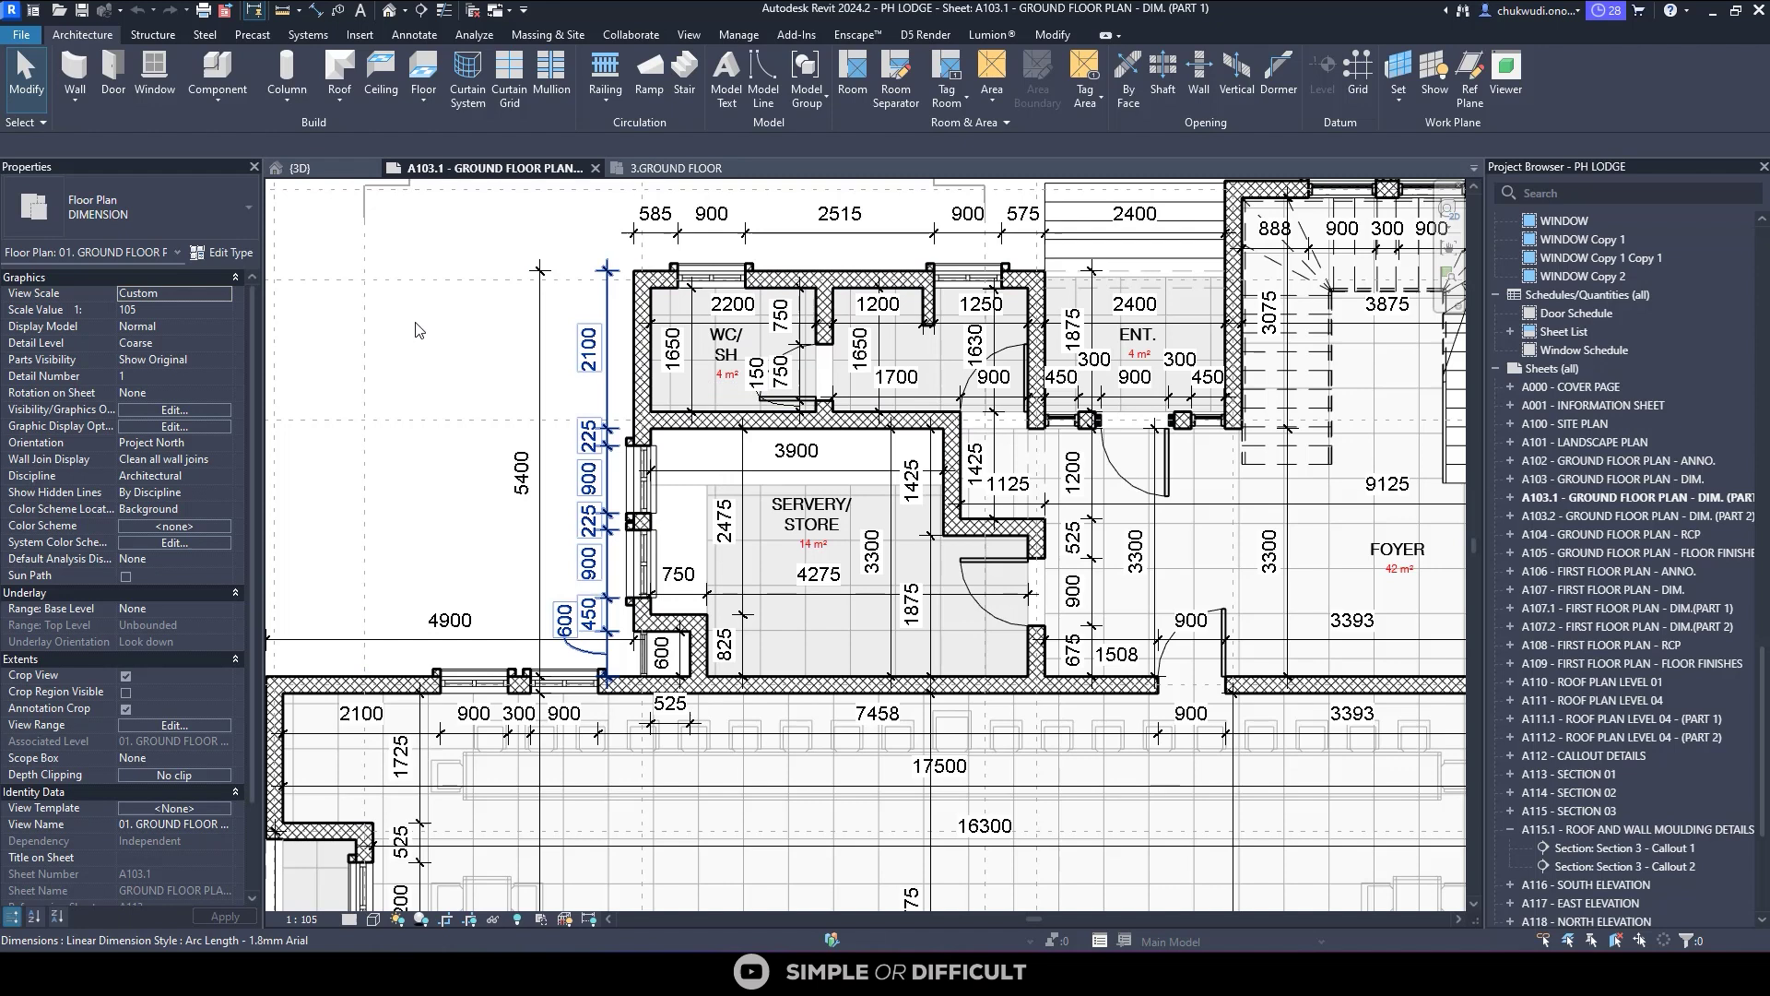
click(300, 168)
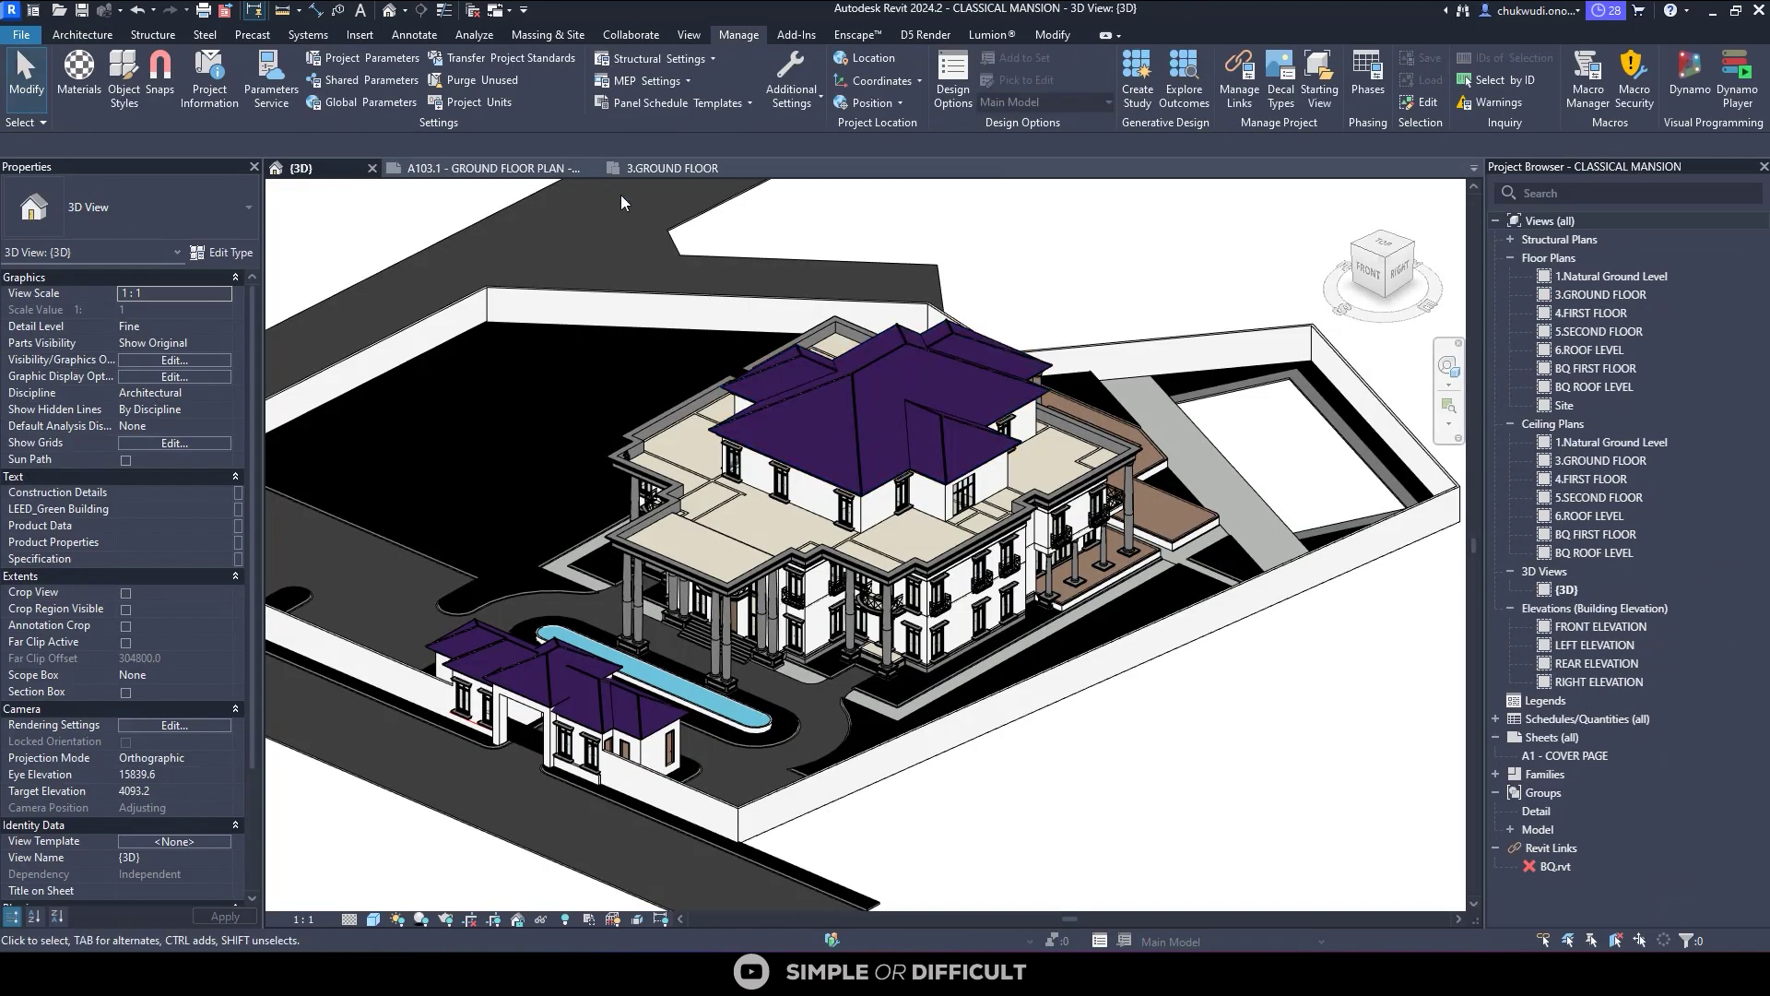
click(683, 171)
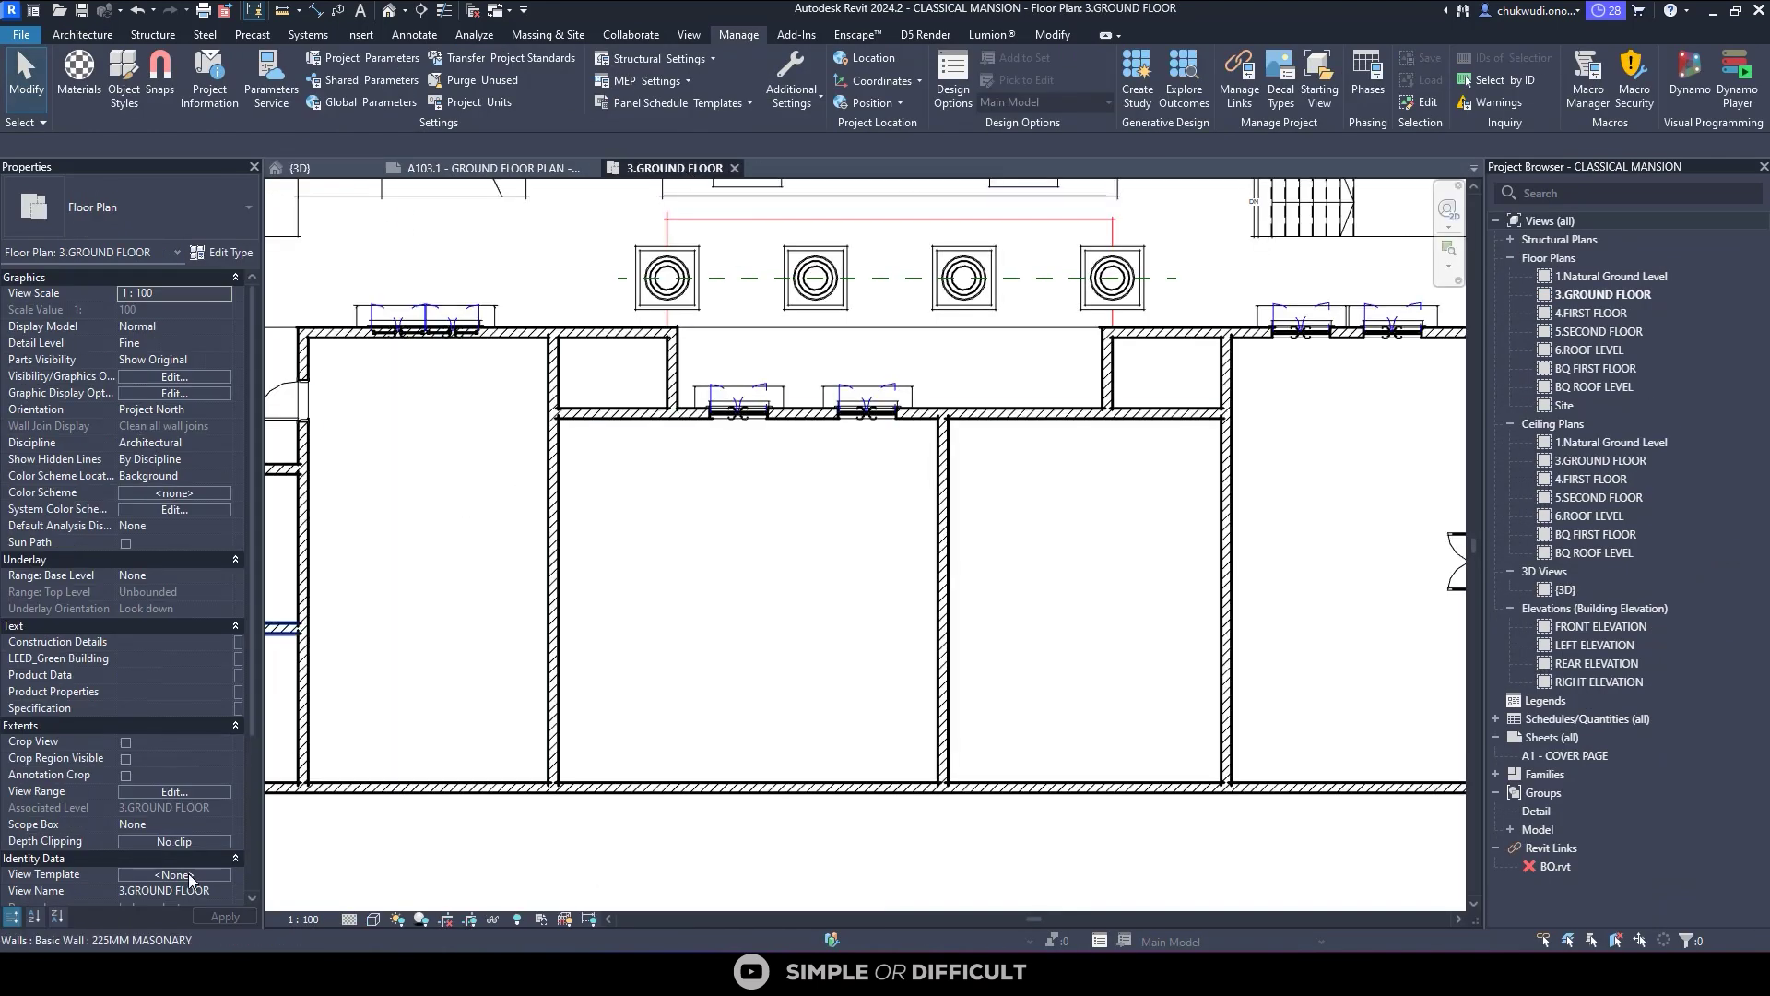
Apply the transferred DIMENSION view template to the 3.GROUND FLOOR plan
click(195, 876)
click(147, 416)
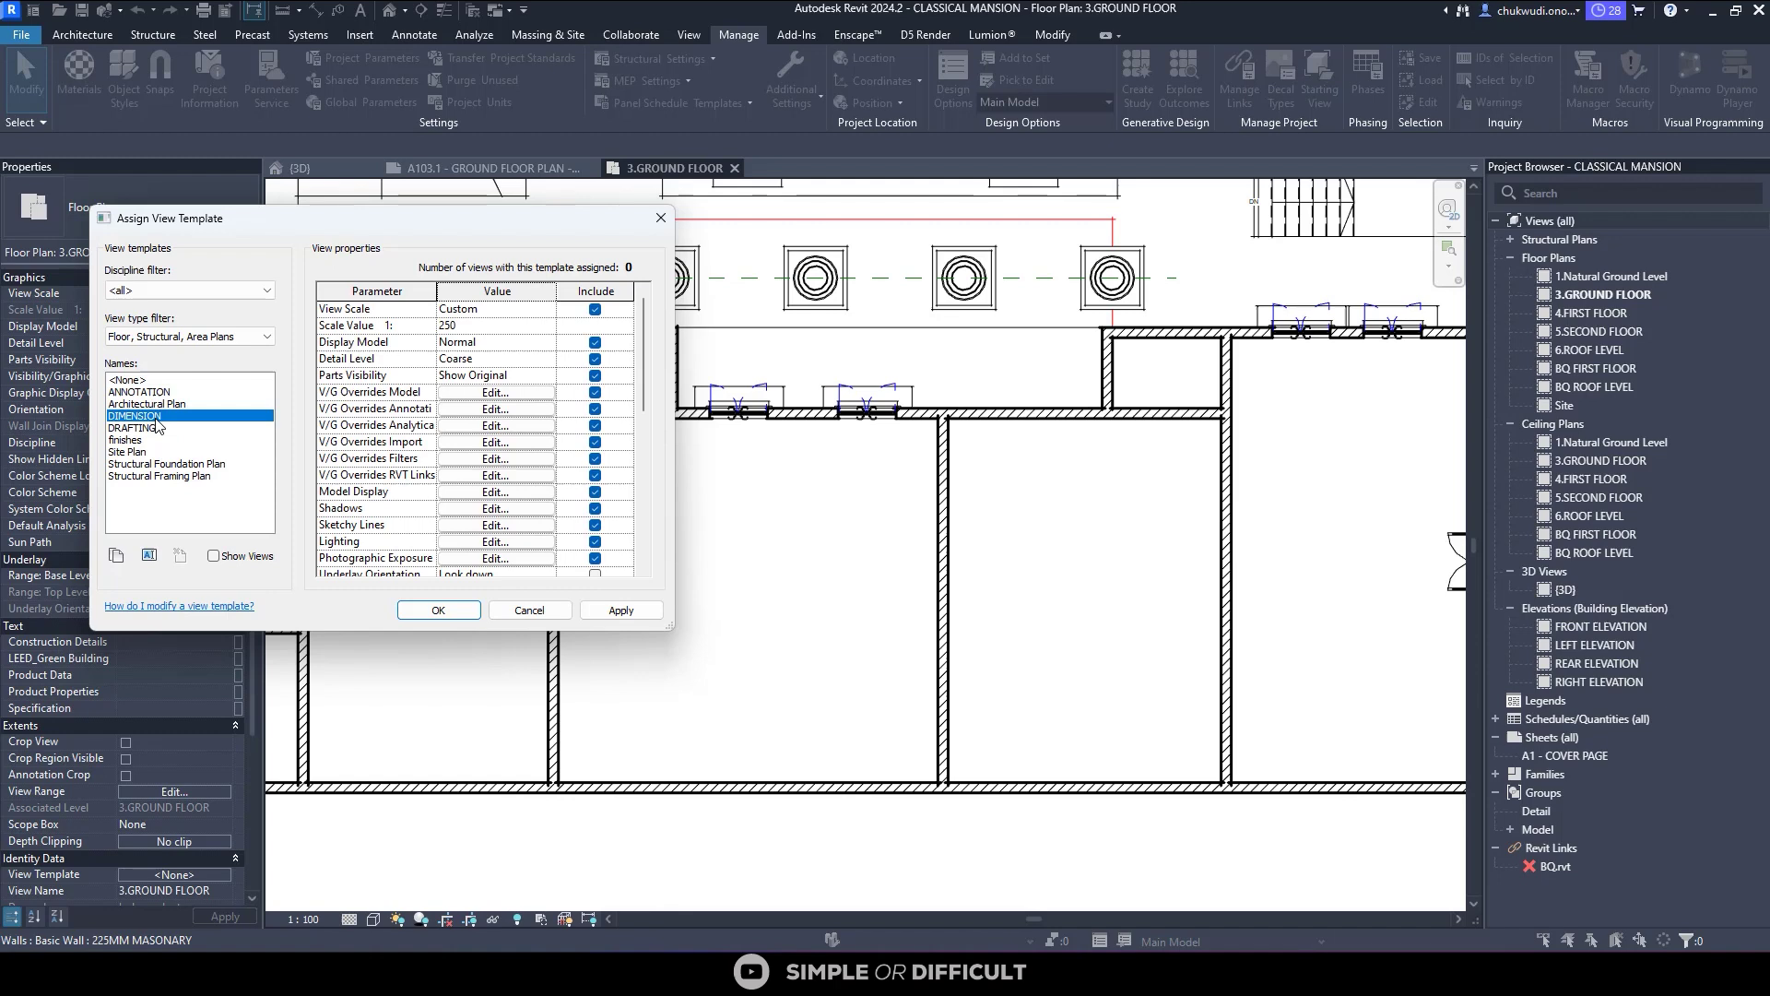
click(441, 612)
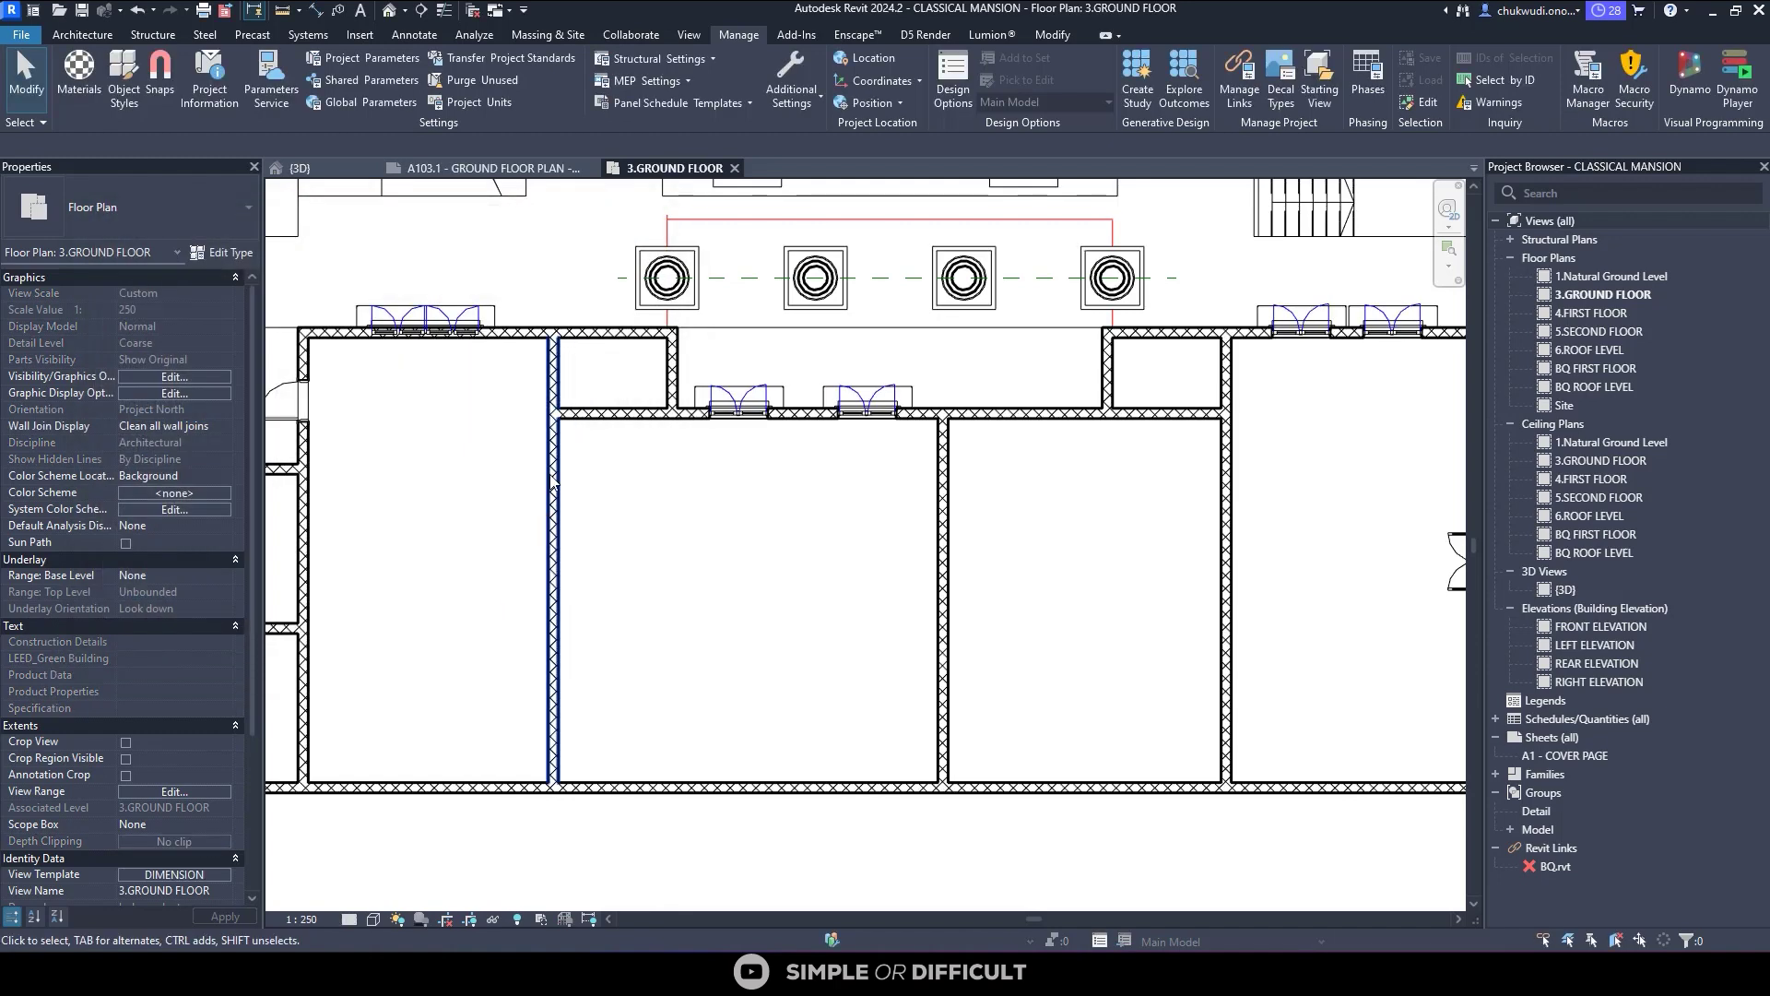
scroll(490, 373, up, 3)
scroll(859, 414, down, 6)
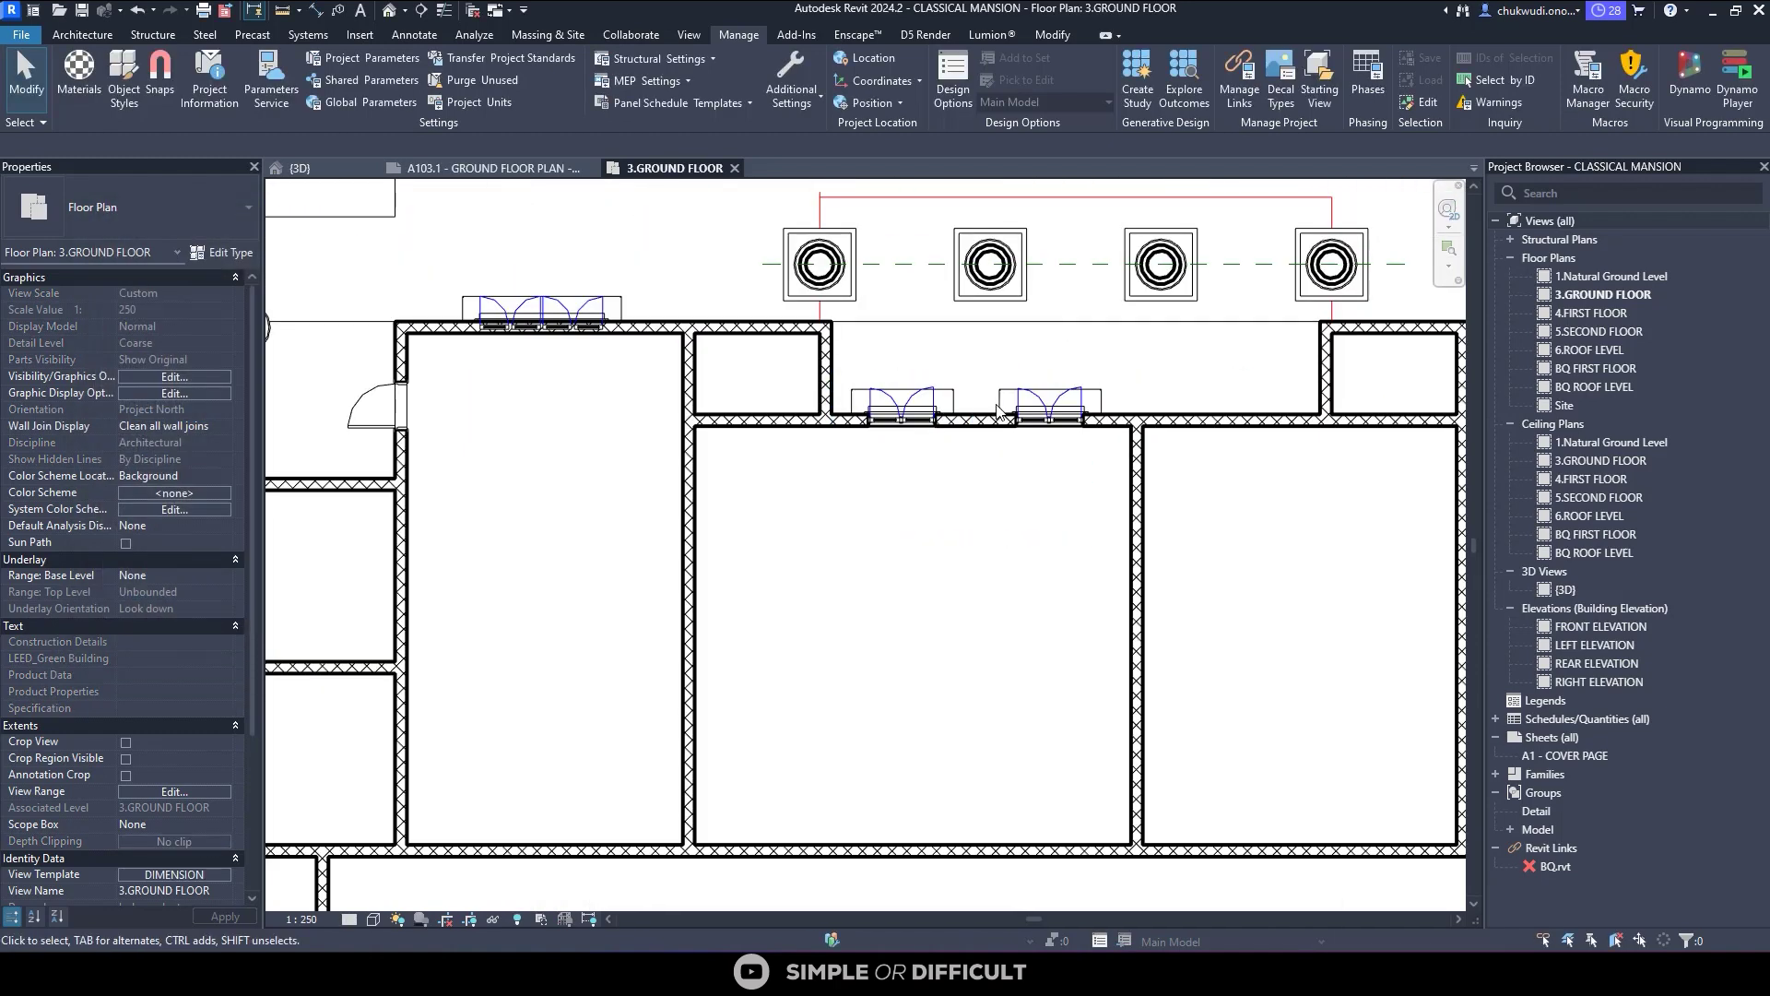
middle_drag(901, 664, 771, 454)
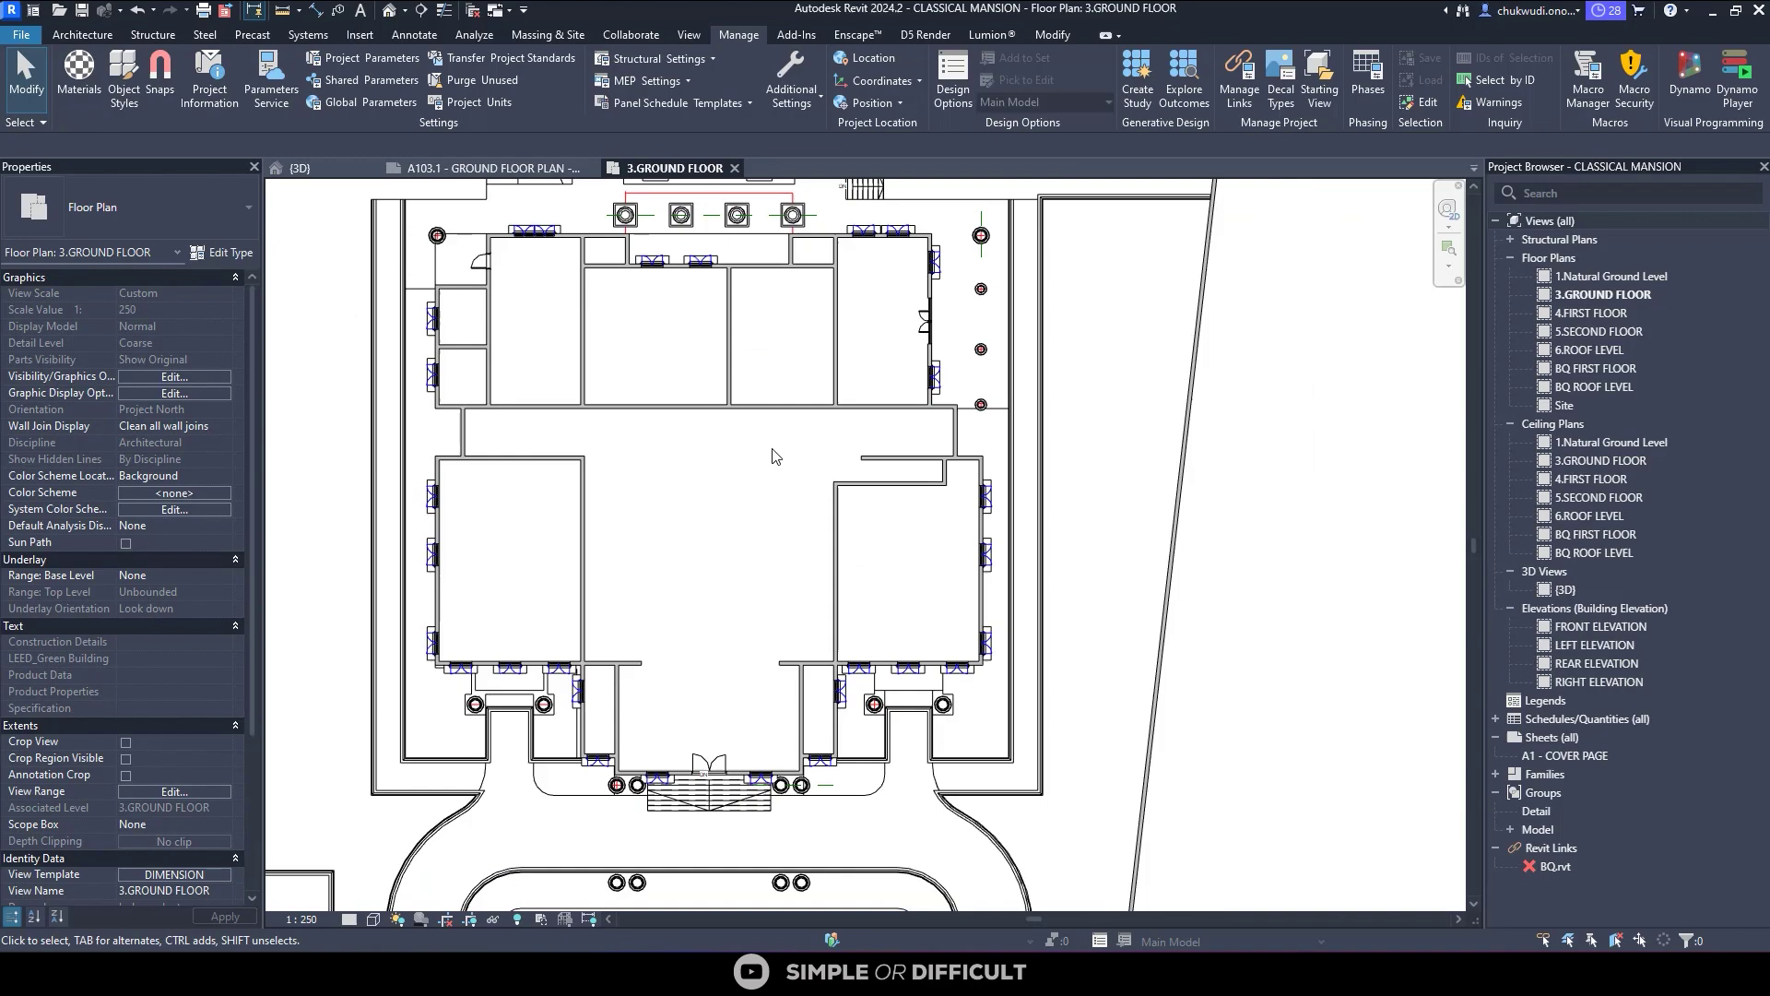
scroll(771, 454, up, 4)
Paste PH LODGE's Hardscape floor into 3.GROUND FLOOR and move it over the building footprint
click(504, 170)
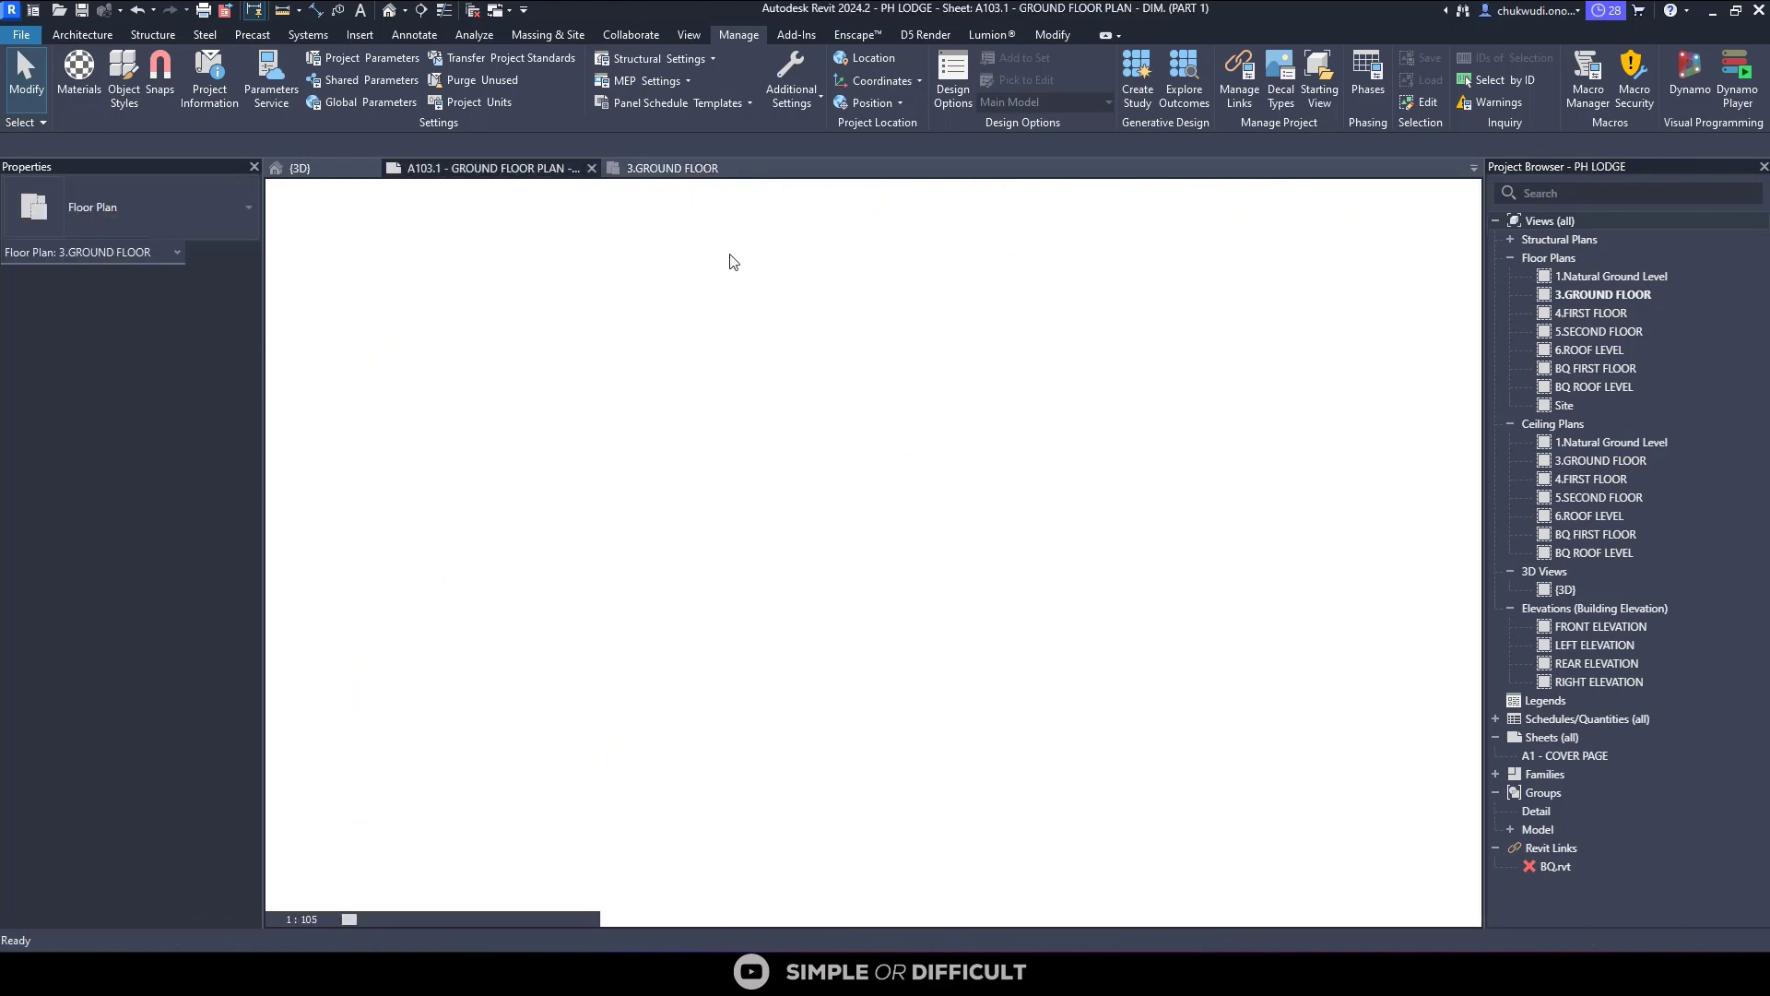
click(685, 327)
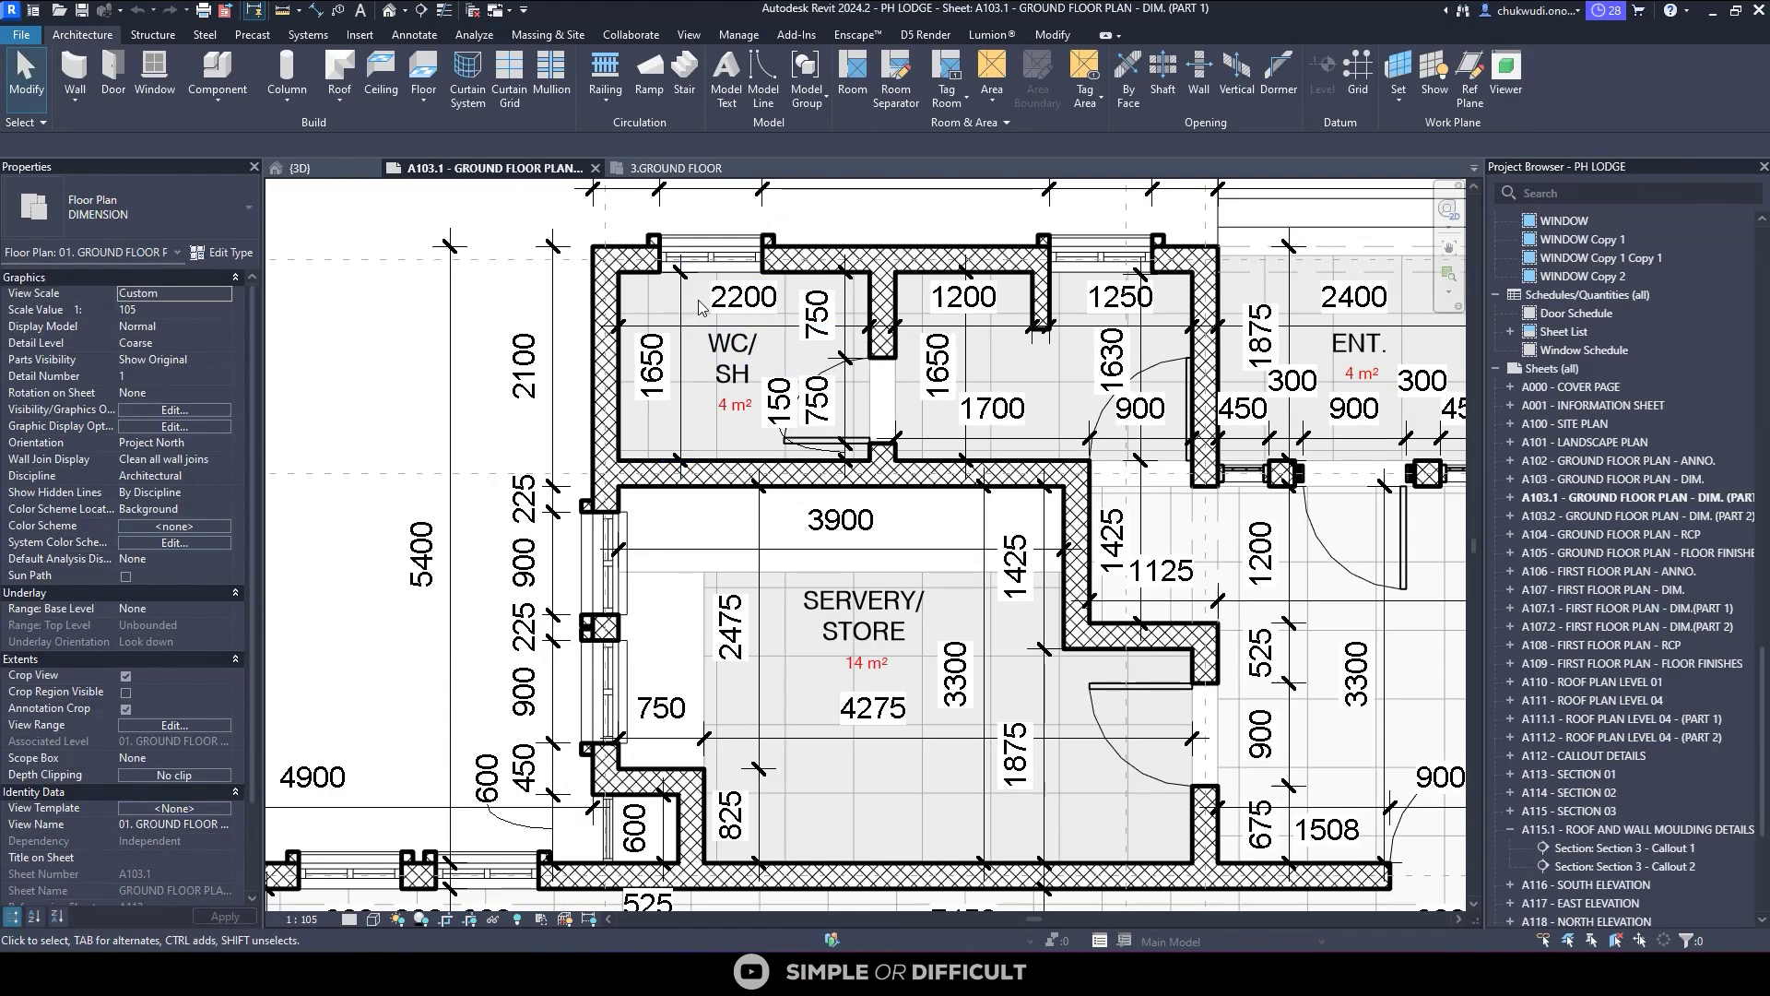
scroll(755, 449, down, 5)
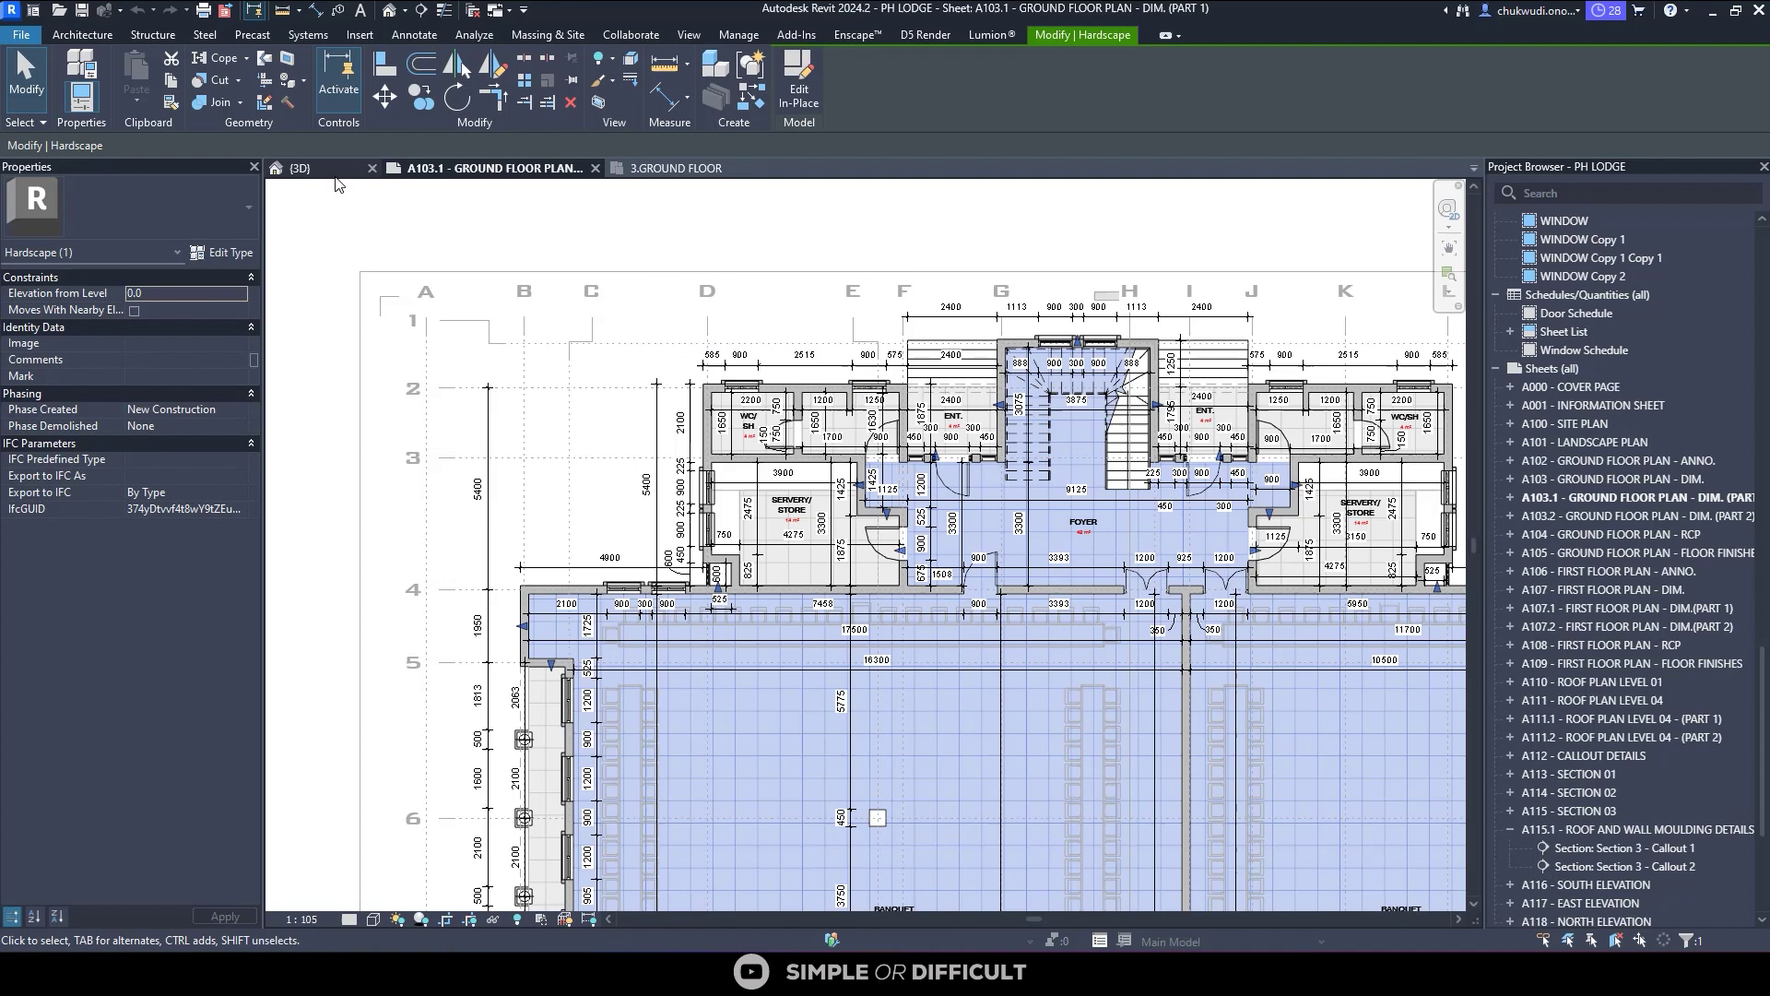
click(676, 169)
key(ctrl+v)
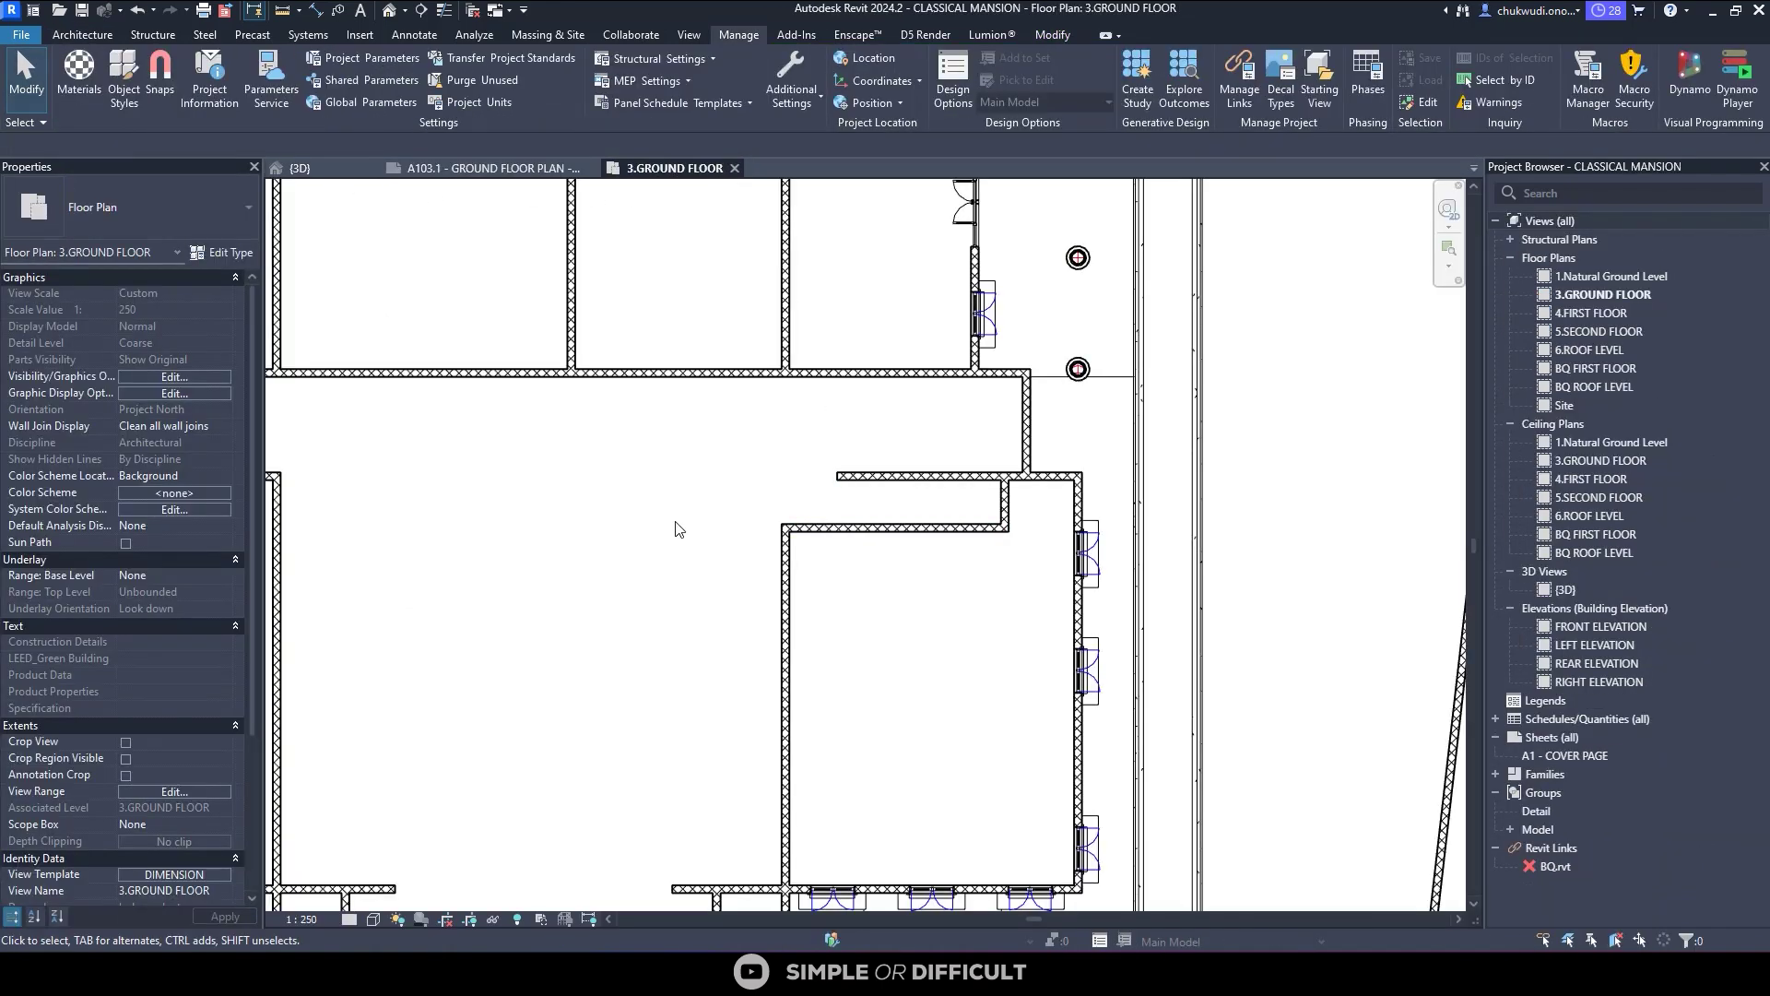
click(931, 562)
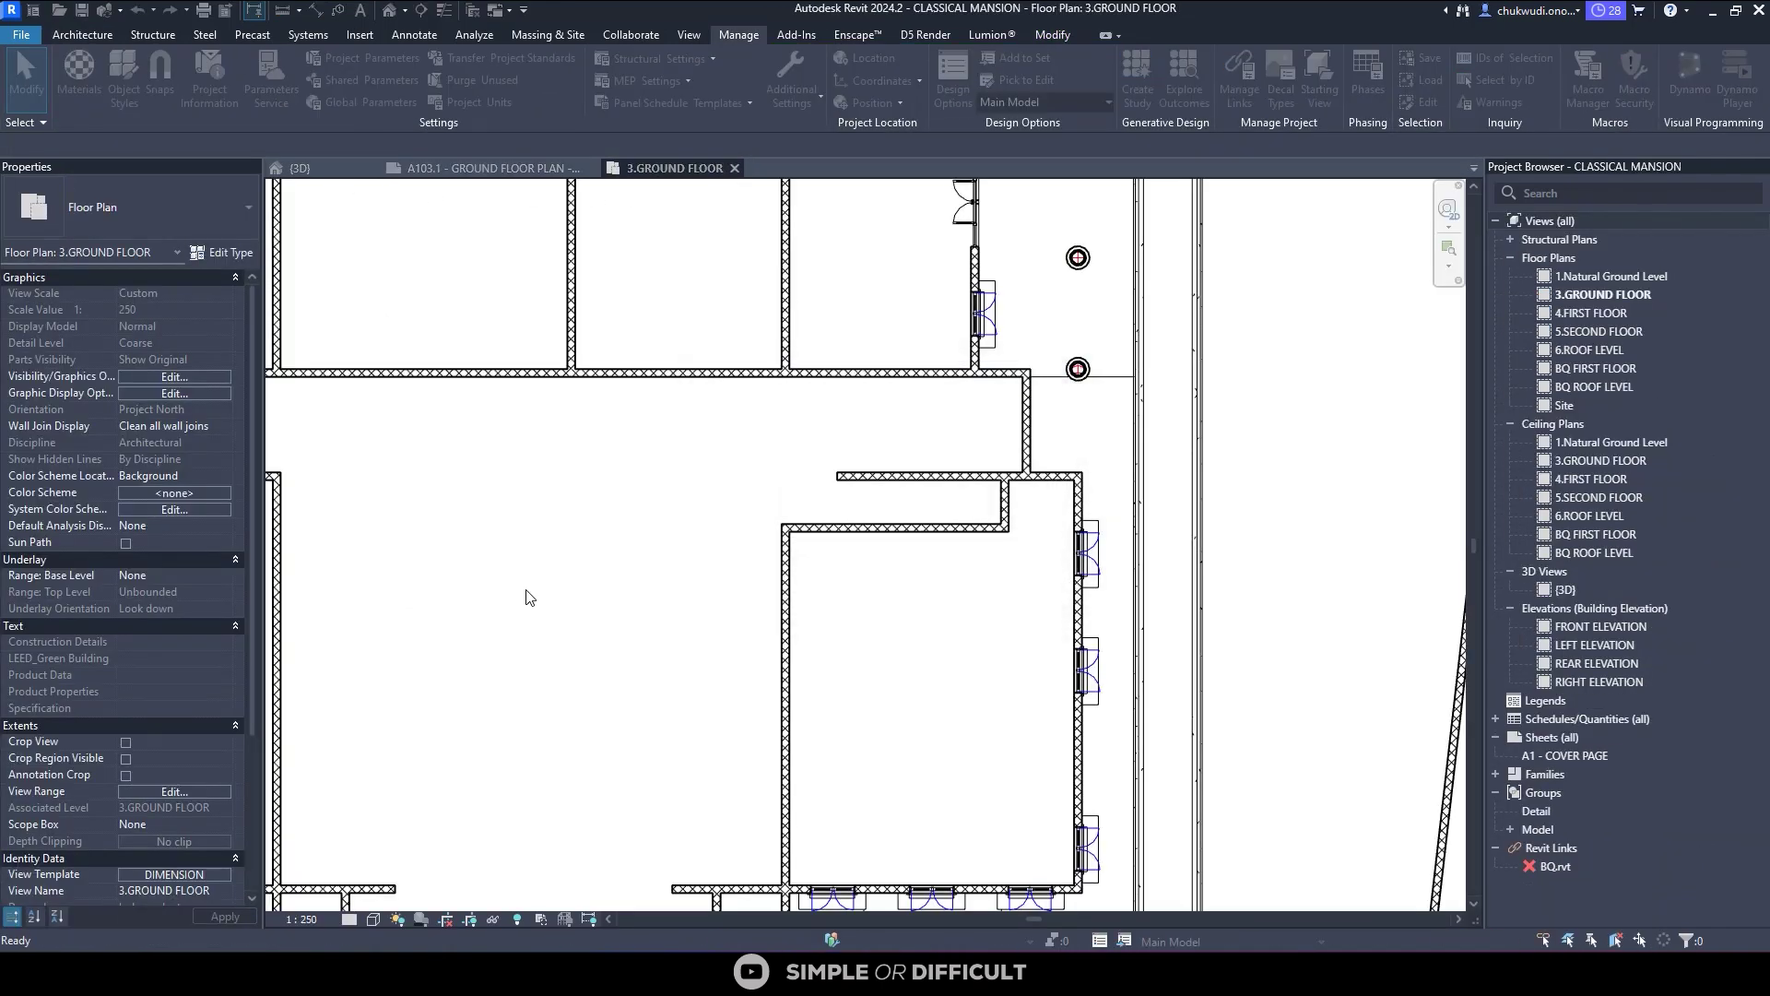
click(672, 612)
scroll(976, 513, down, 3)
click(976, 513)
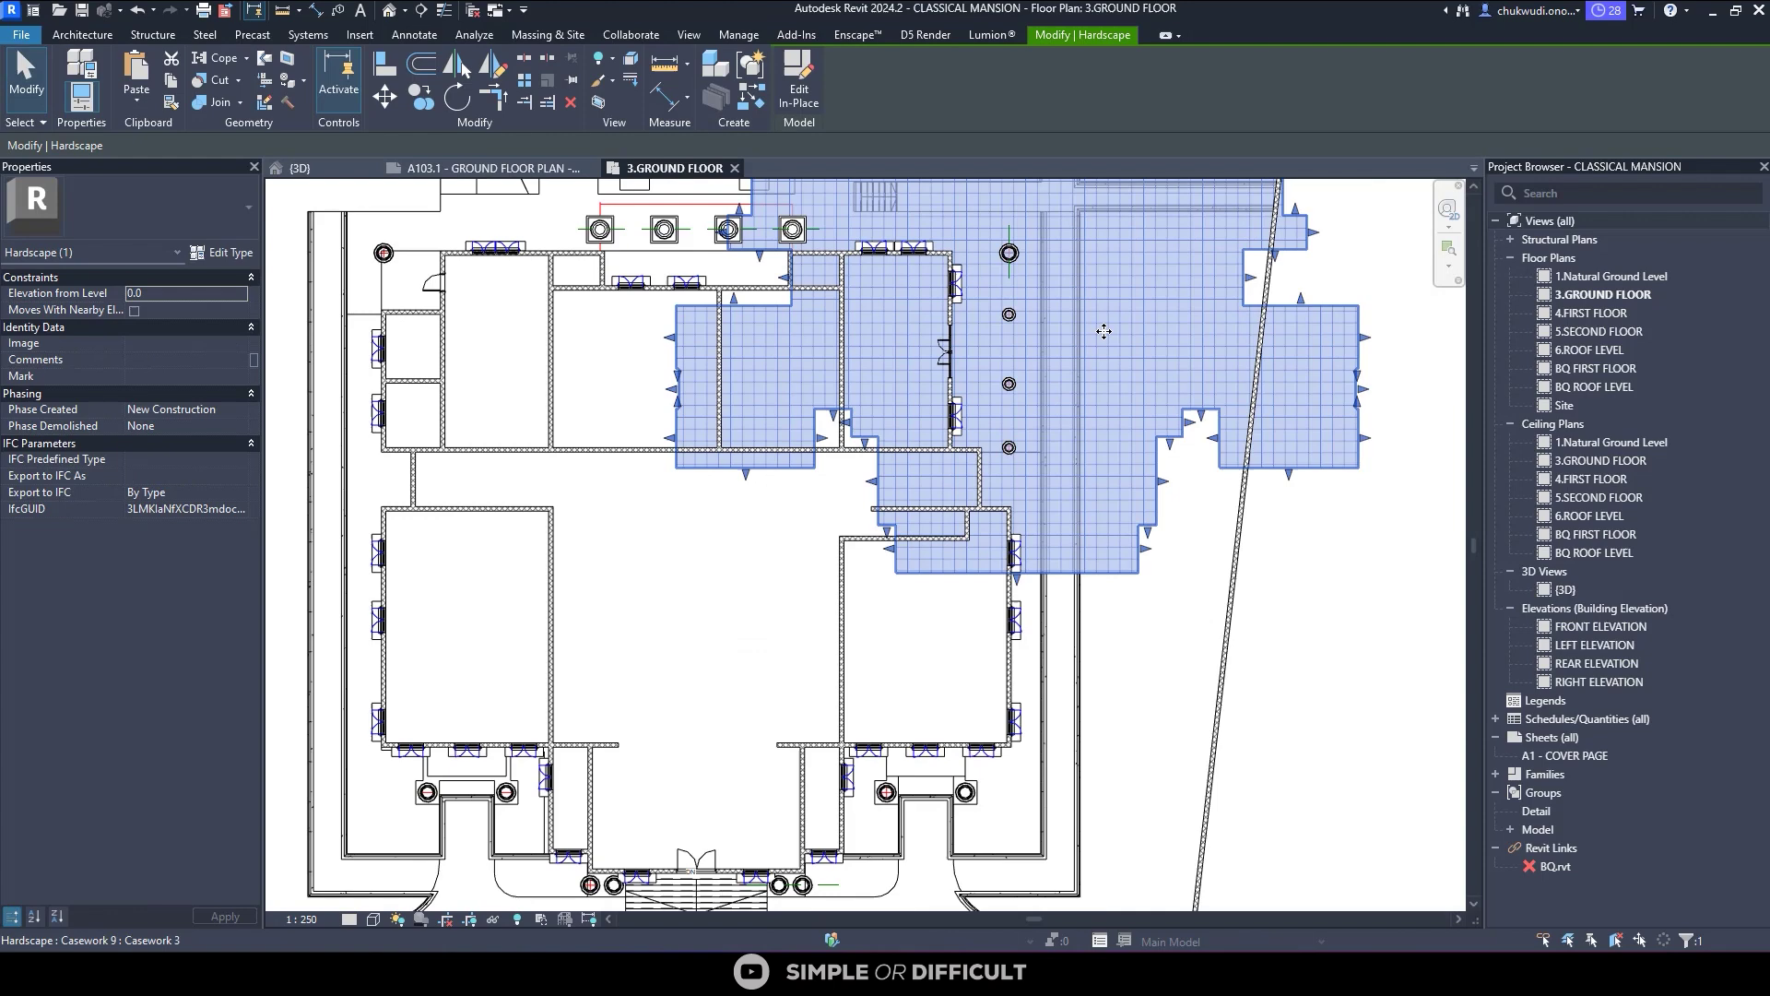
drag(975, 514, 672, 735)
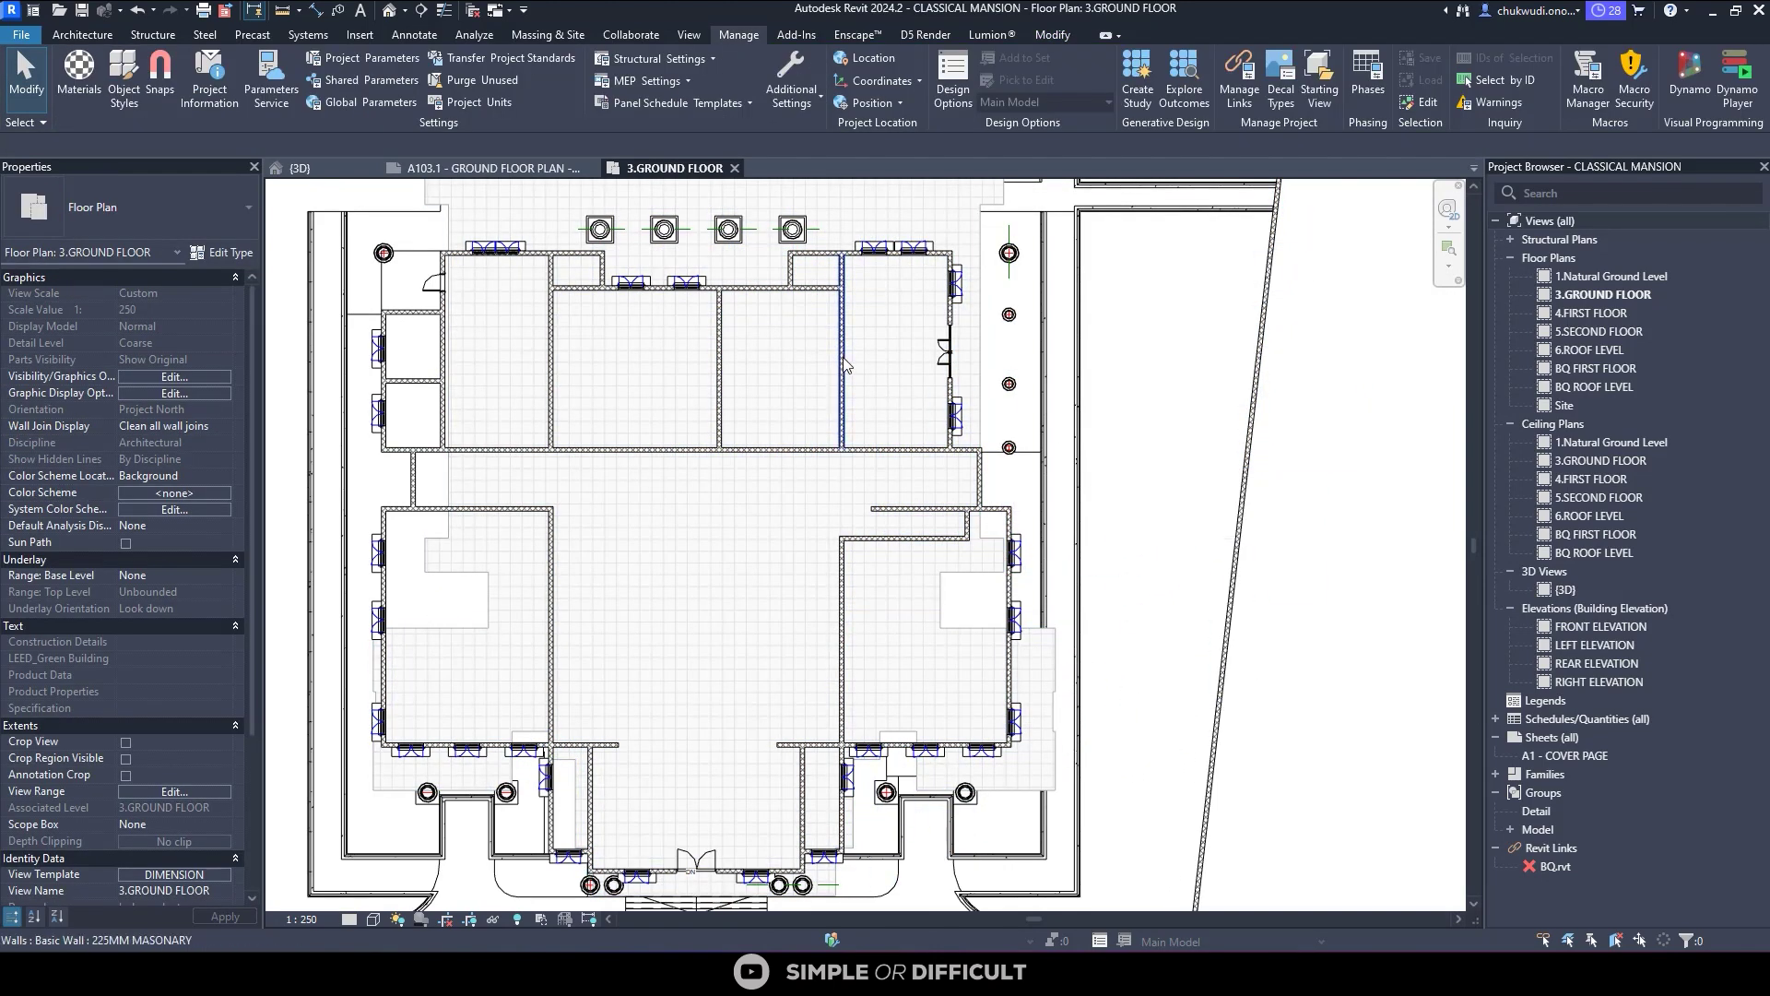
Reopen the Hardscape extrusion sketch in place, then finish the sketch and the model
double_click(891, 364)
double_click(910, 463)
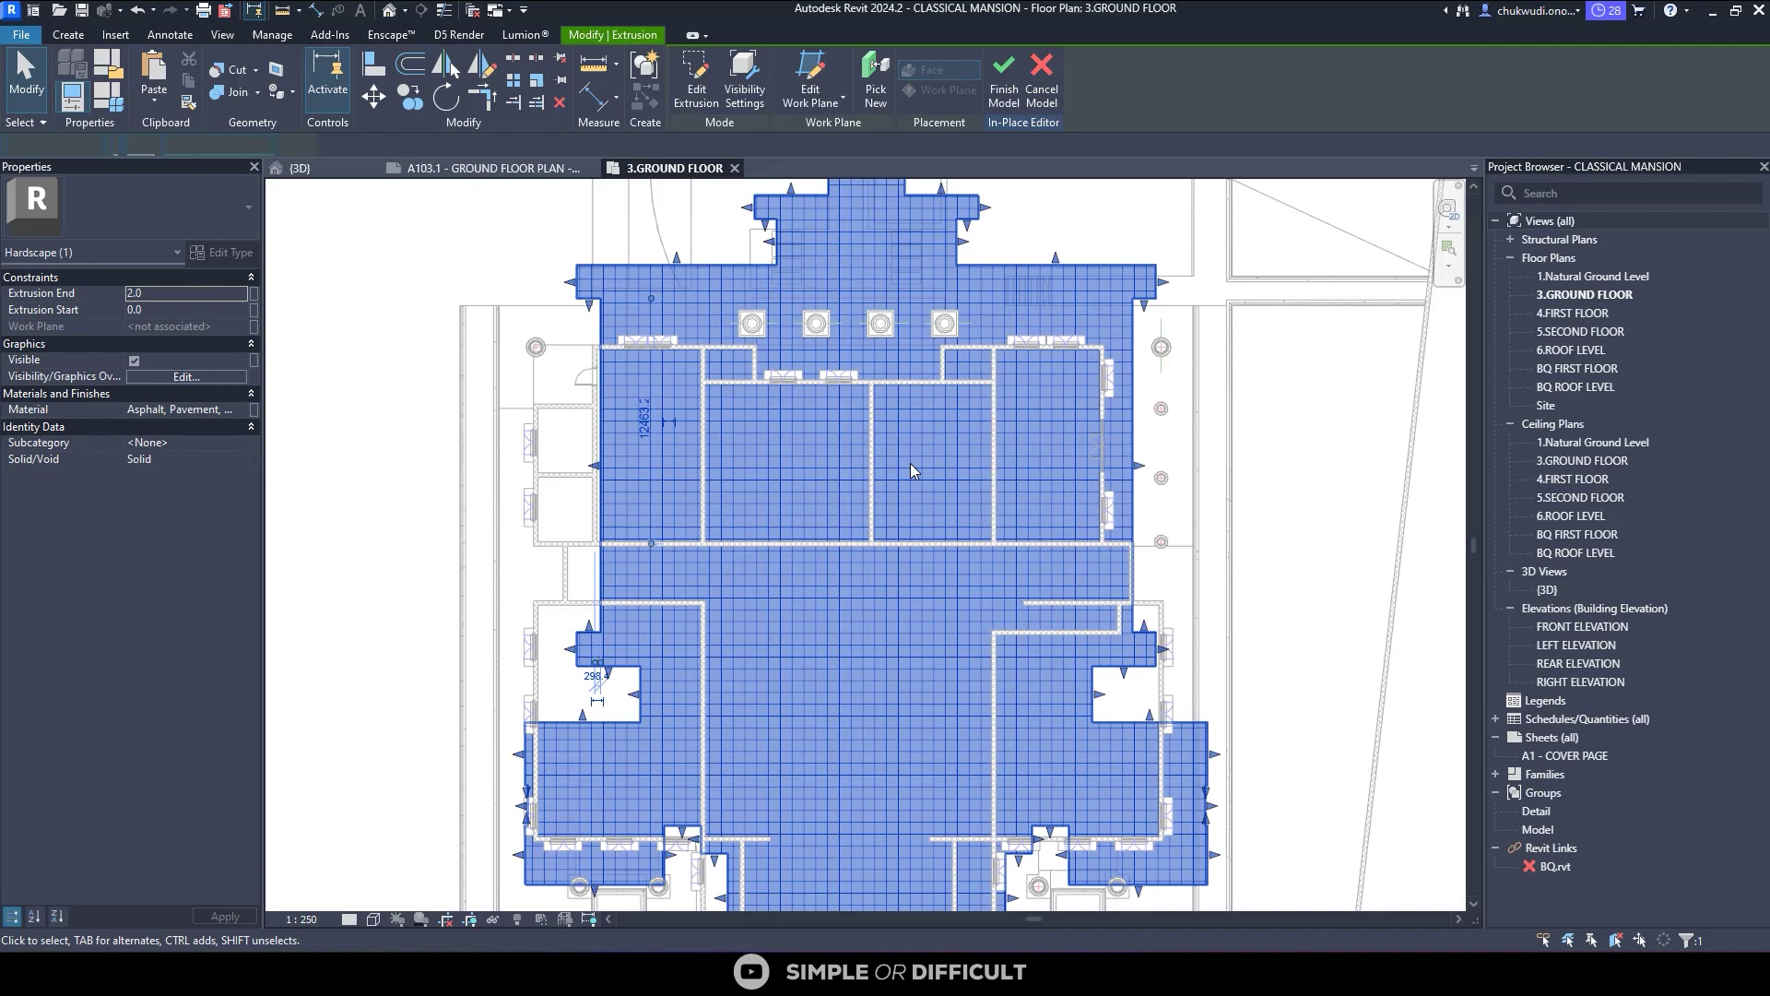
middle_drag(469, 194, 621, 289)
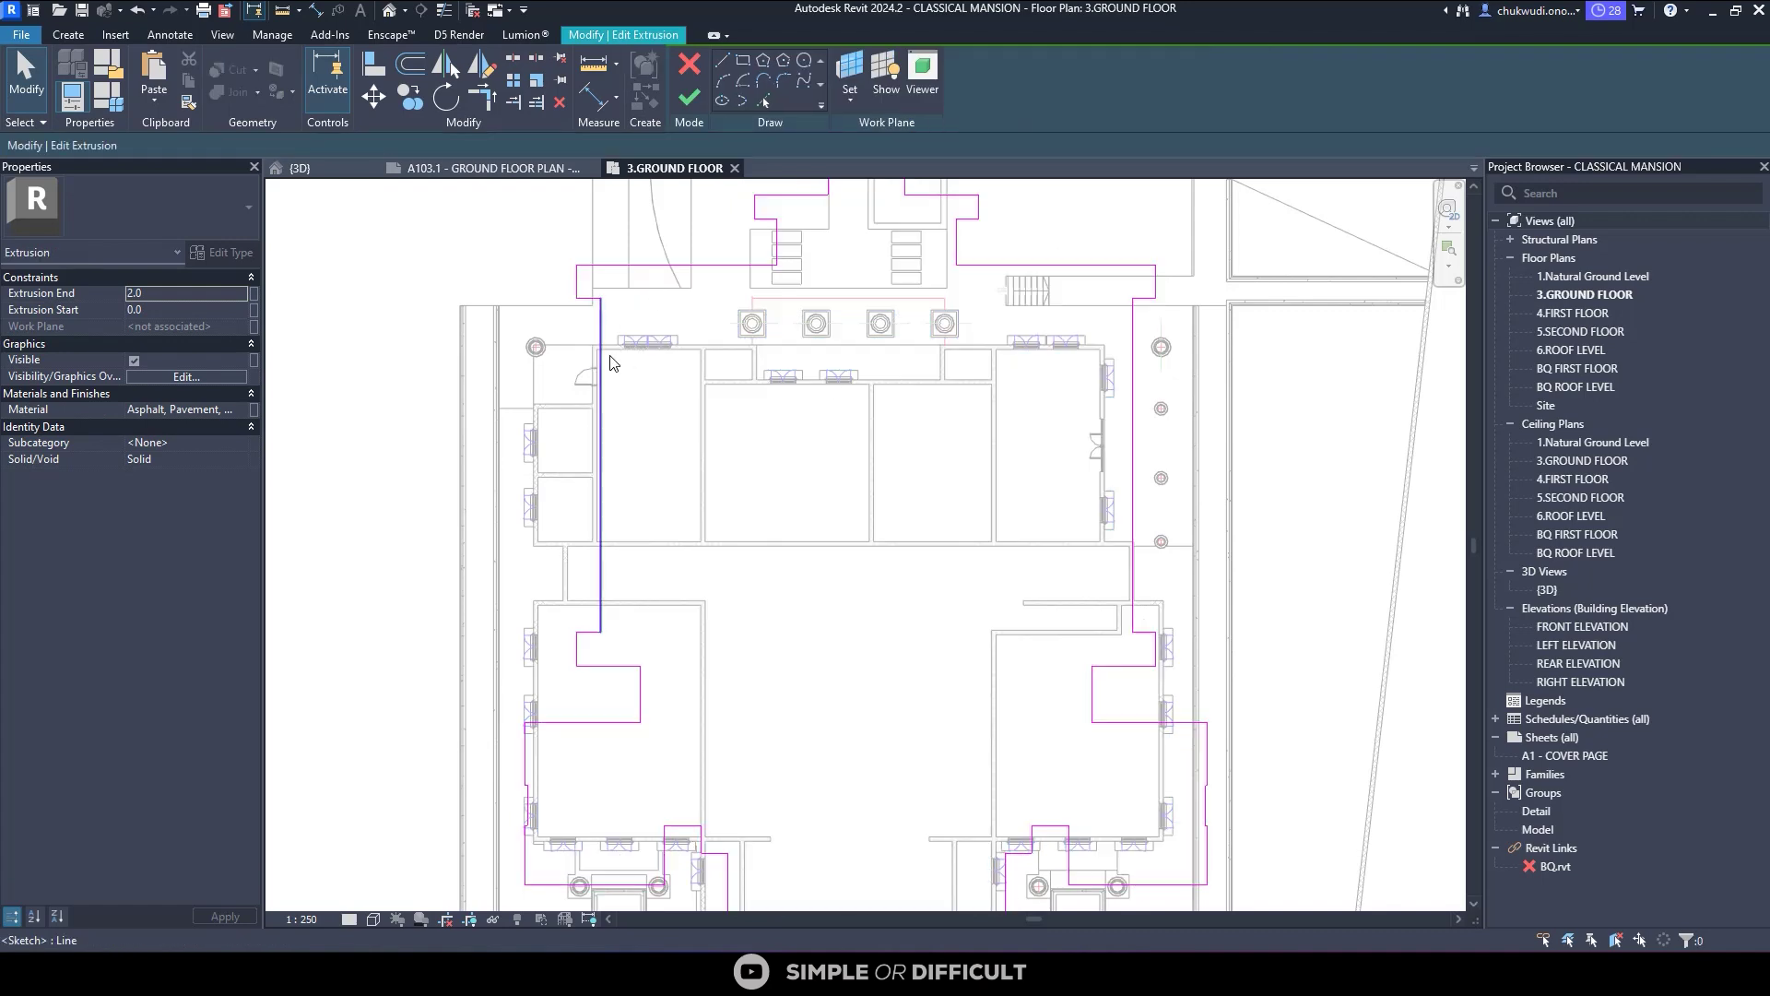
click(689, 98)
scroll(672, 417, down, 2)
key(Escape)
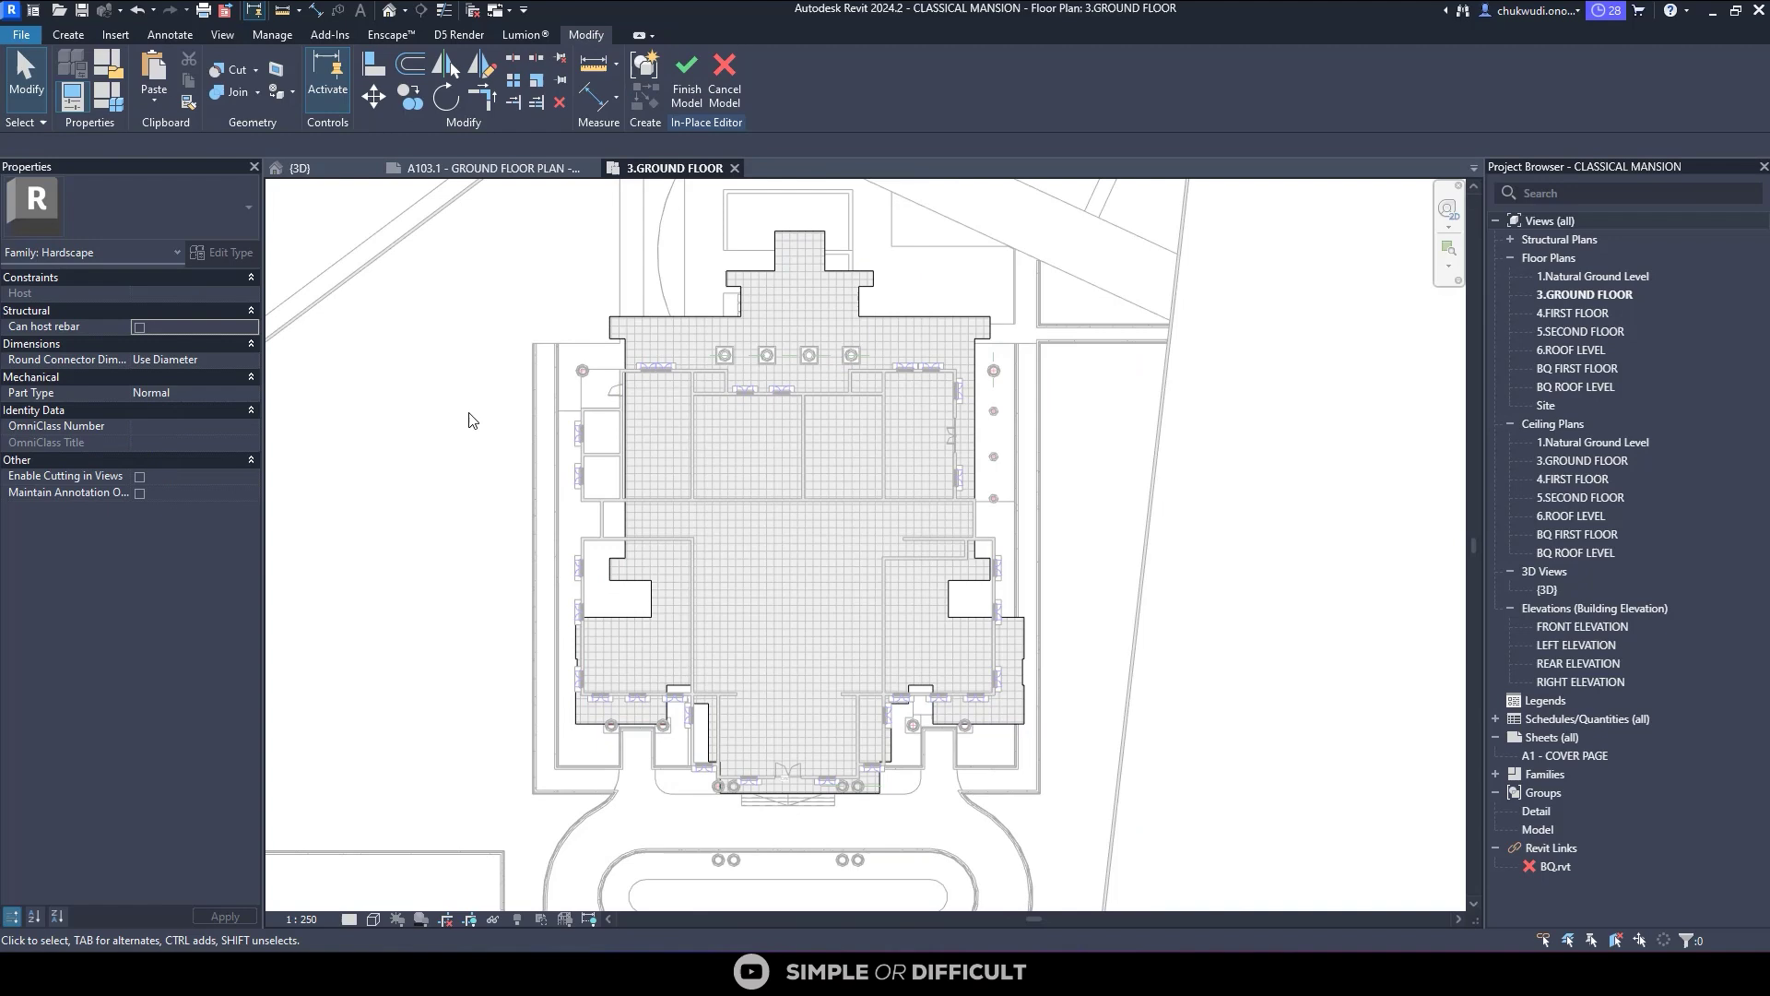
click(686, 74)
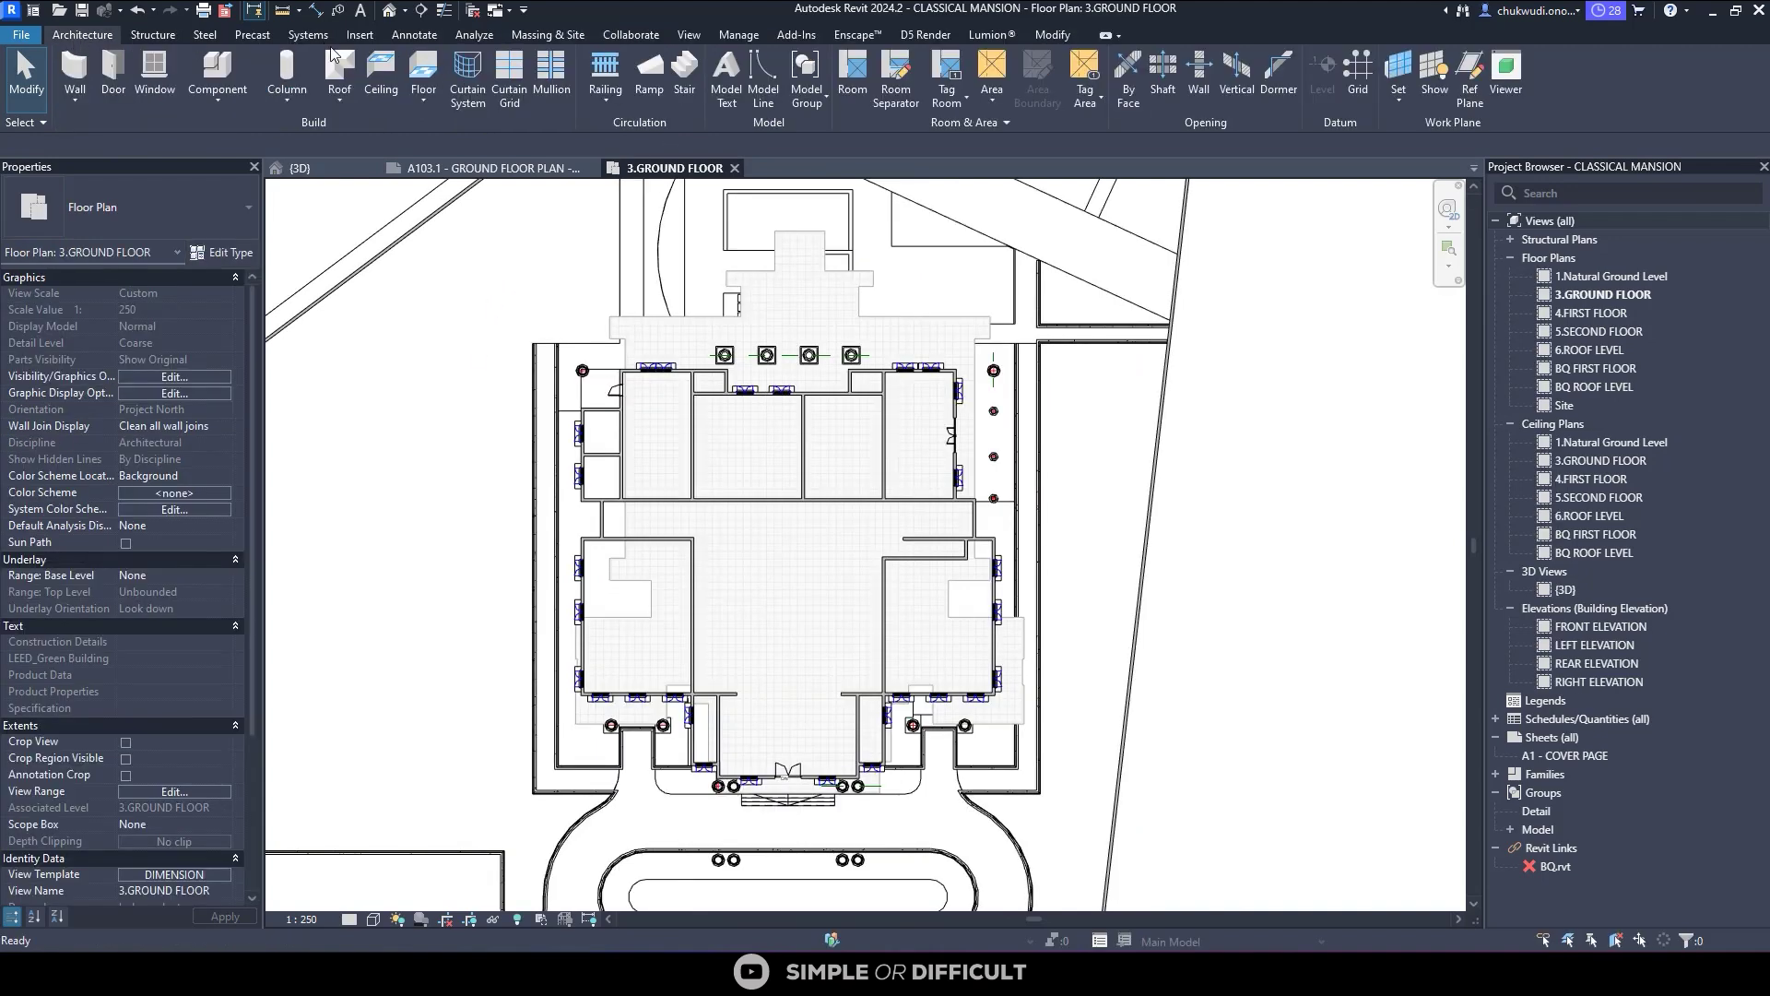
Draw grid line 2 horizontally across the upper part of the plan with the Grid tool
click(1352, 68)
scroll(461, 403, up, 1)
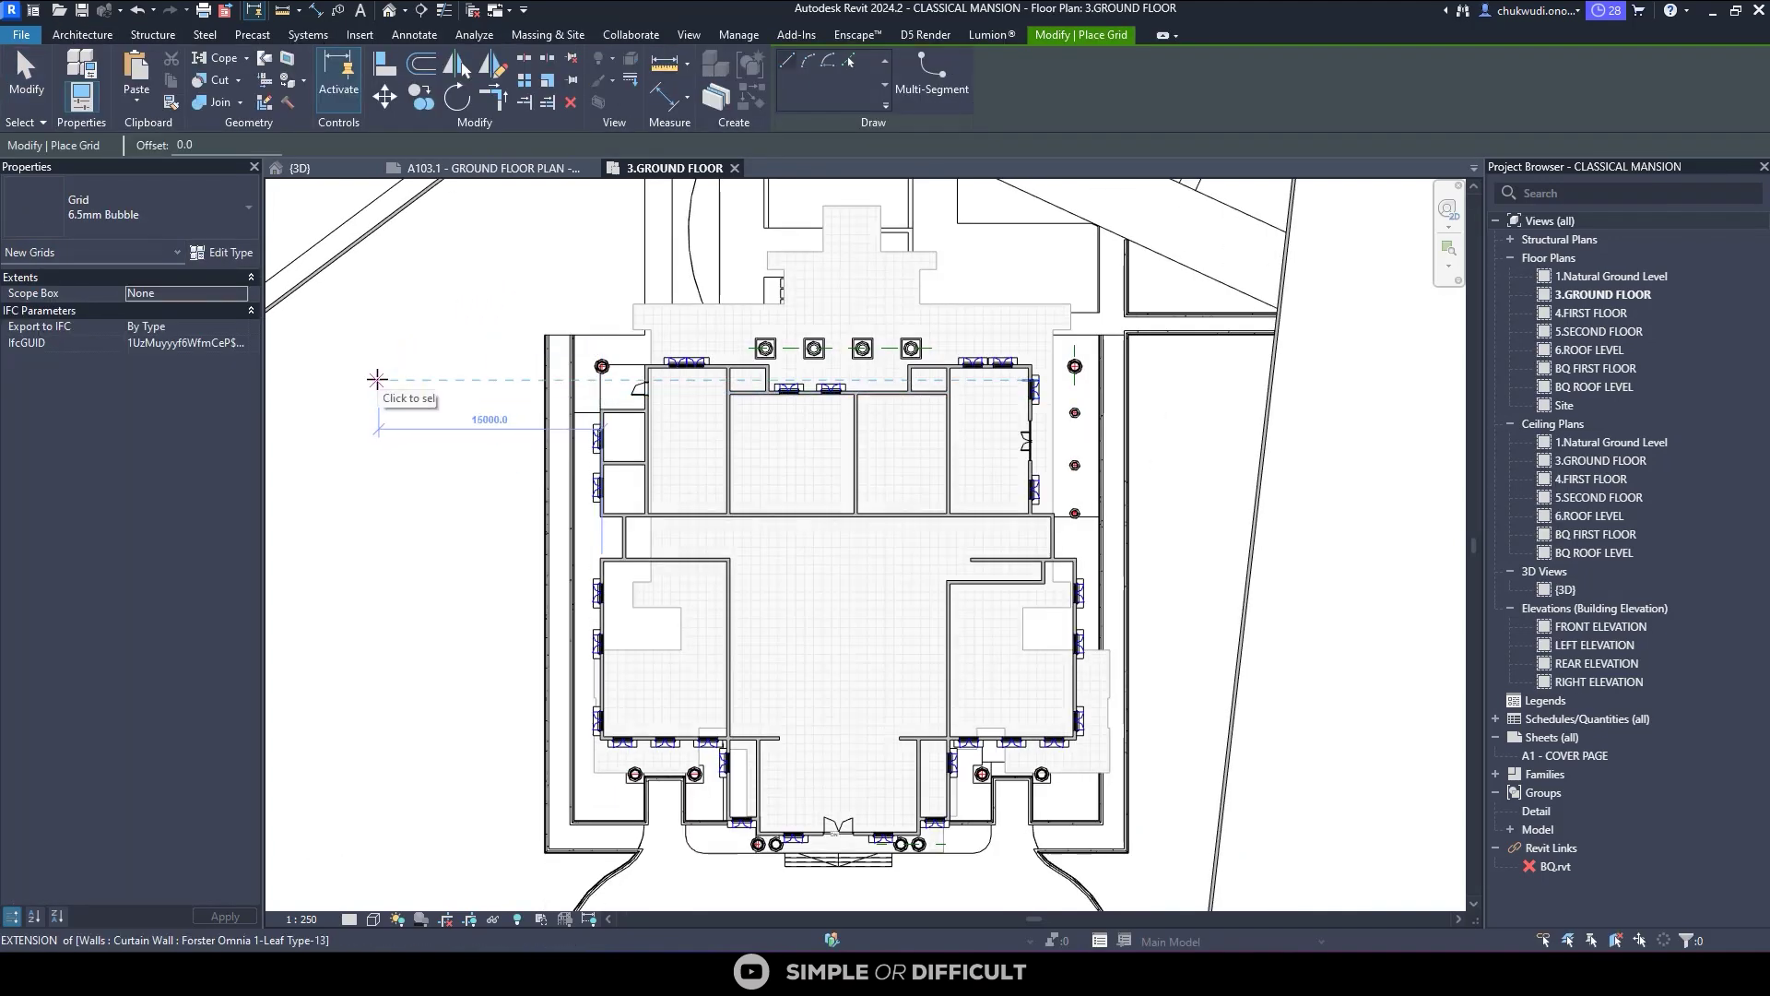
click(376, 379)
click(1195, 378)
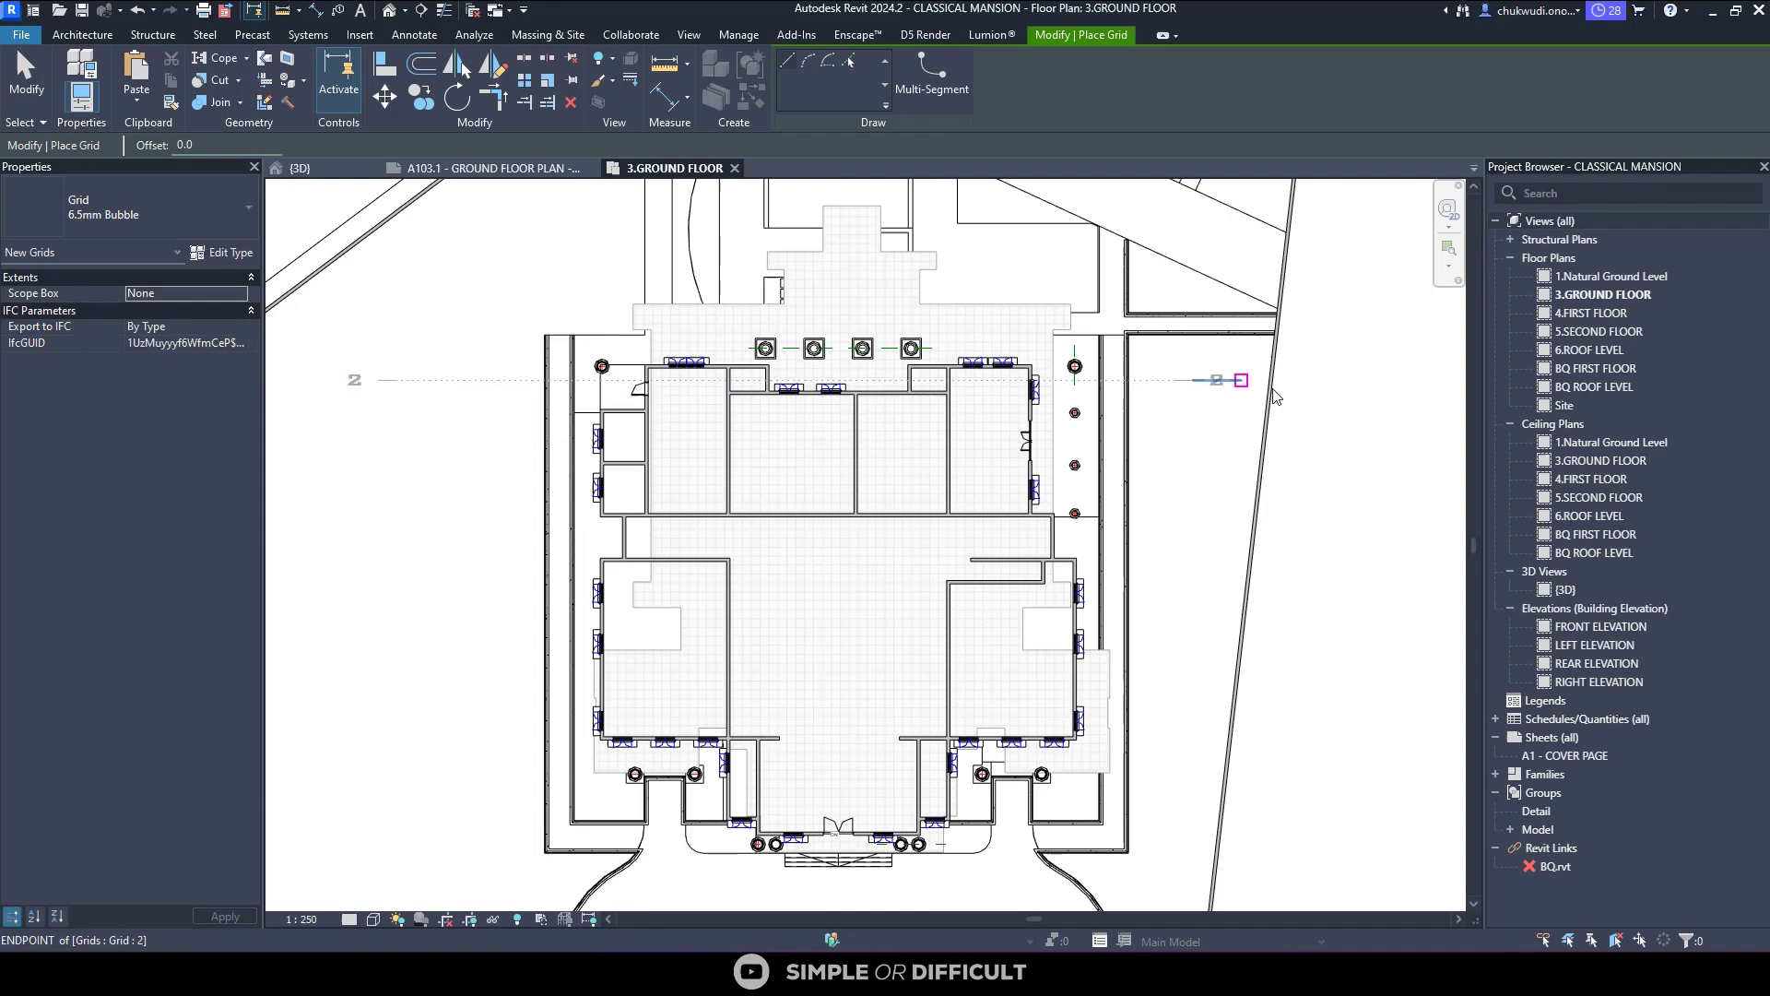
key(Escape)
key(Escape)
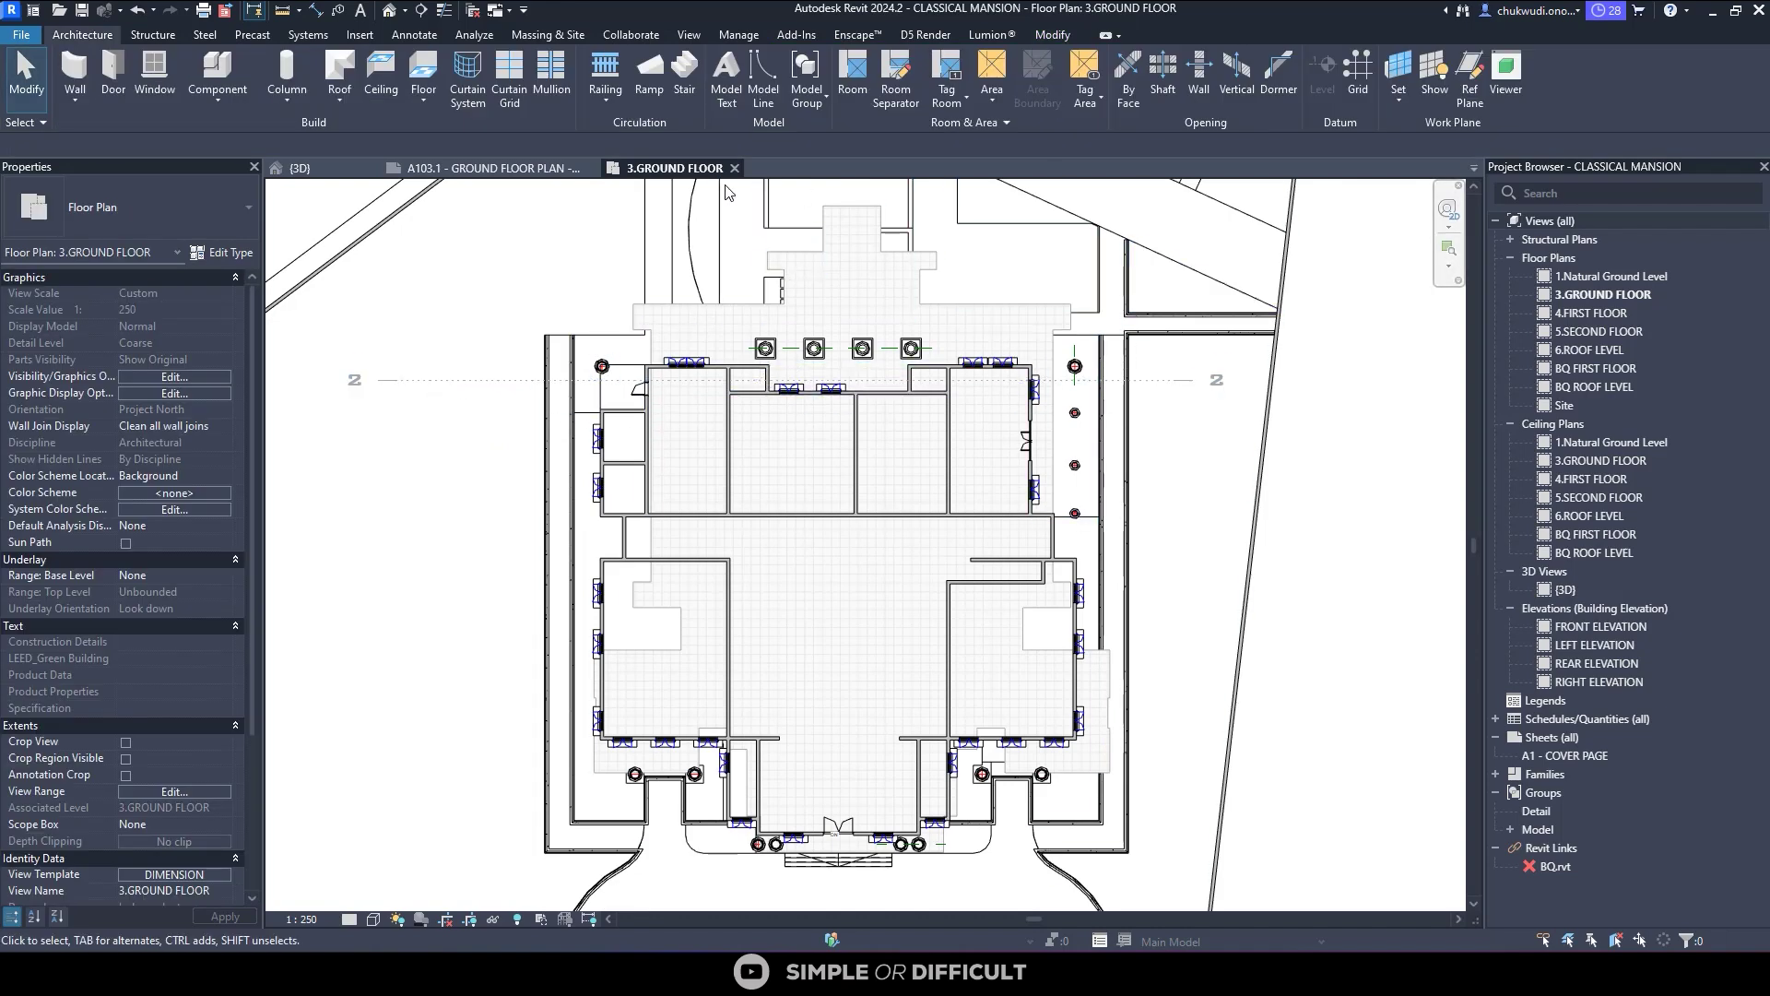
Check the PH LODGE A103.1 sheet and 3D view, then return to 3.GROUND FLOOR
click(513, 170)
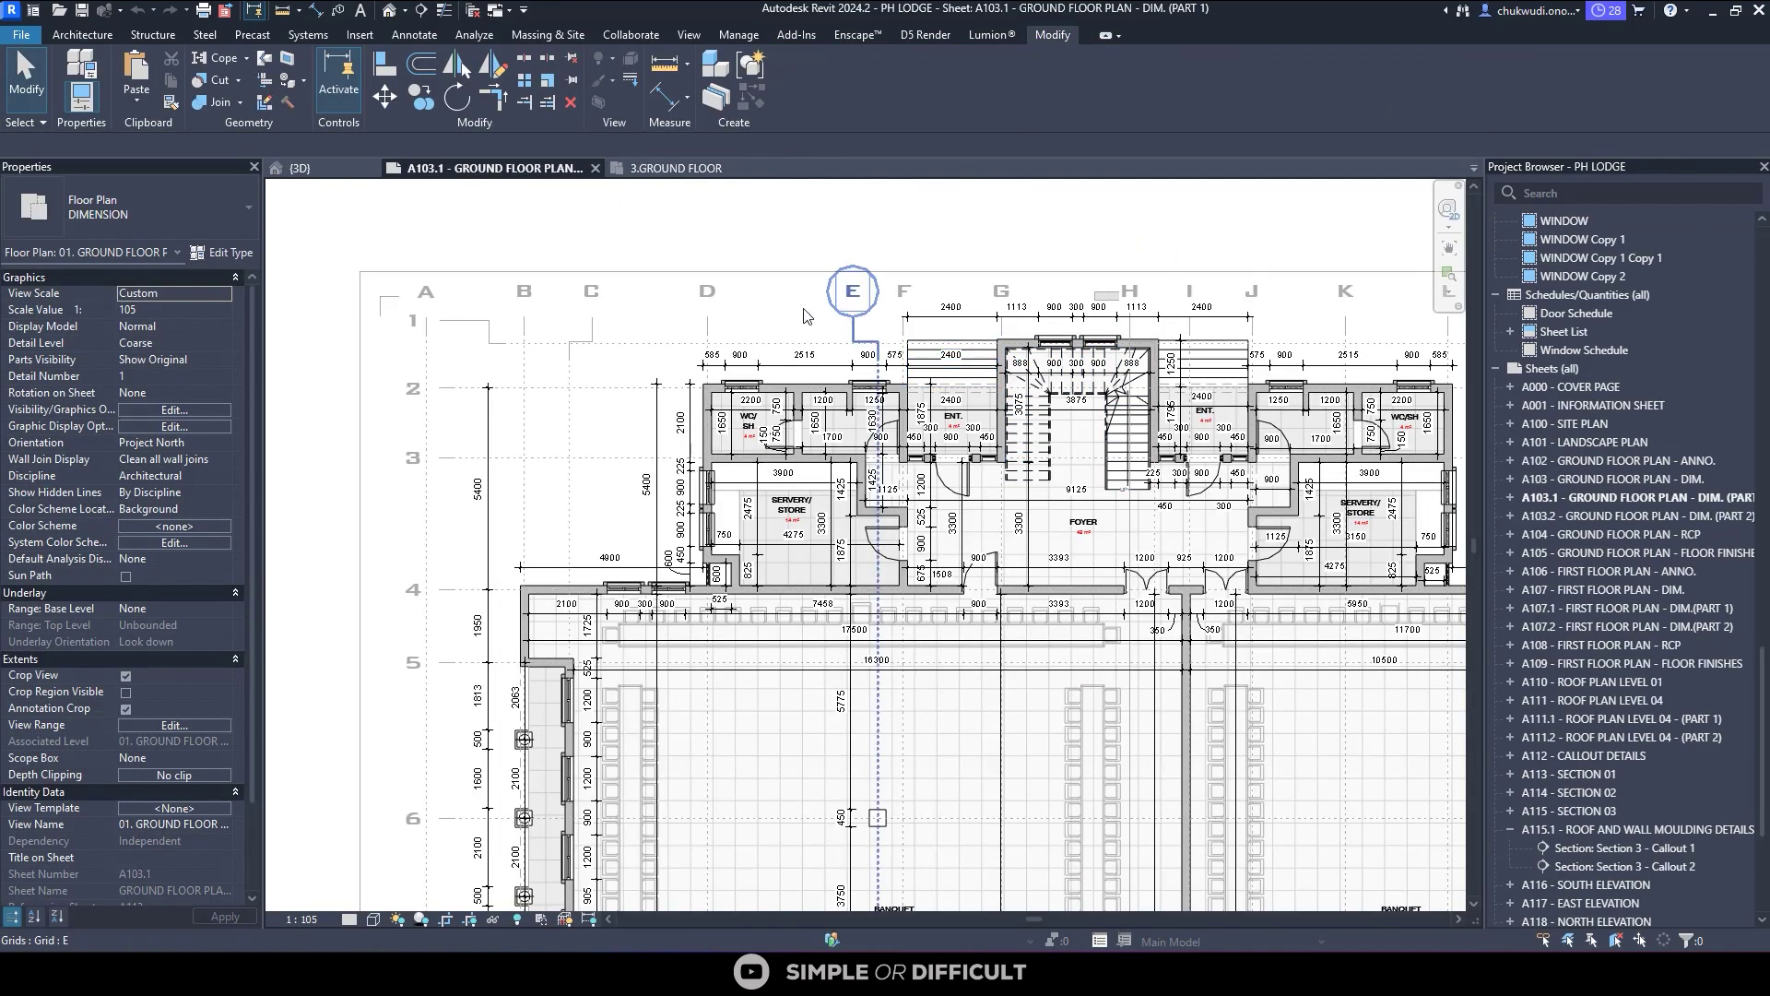
click(297, 168)
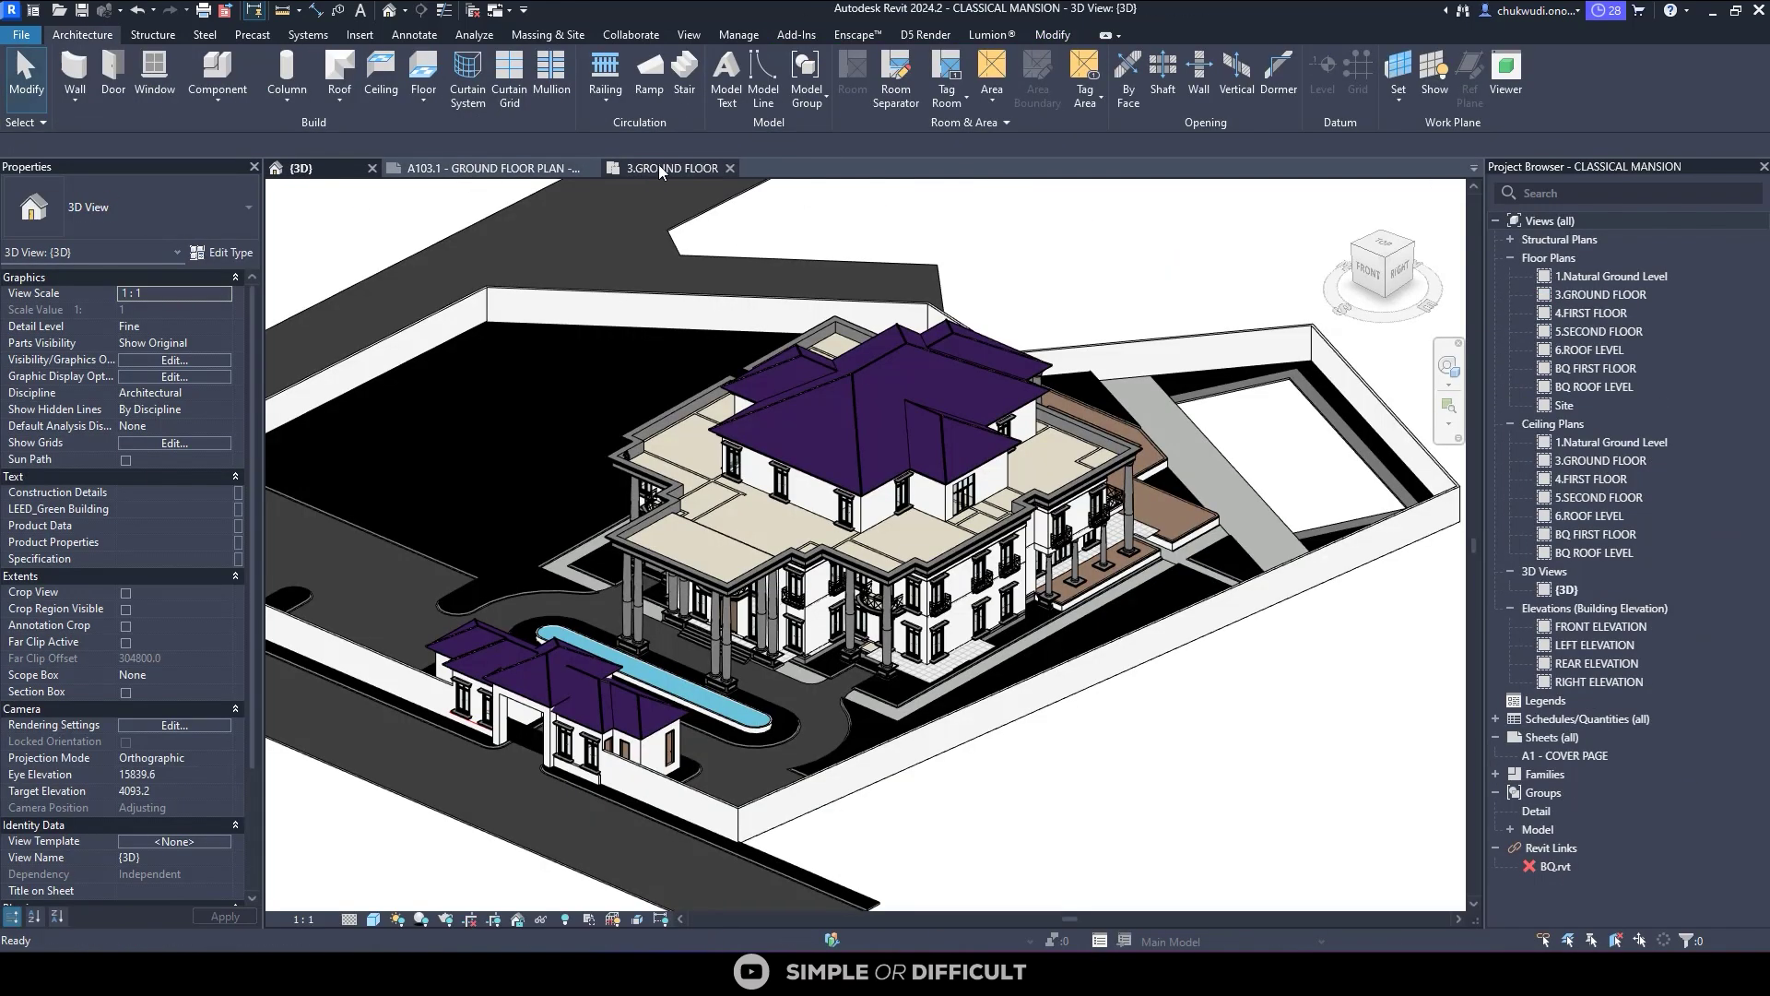
click(660, 168)
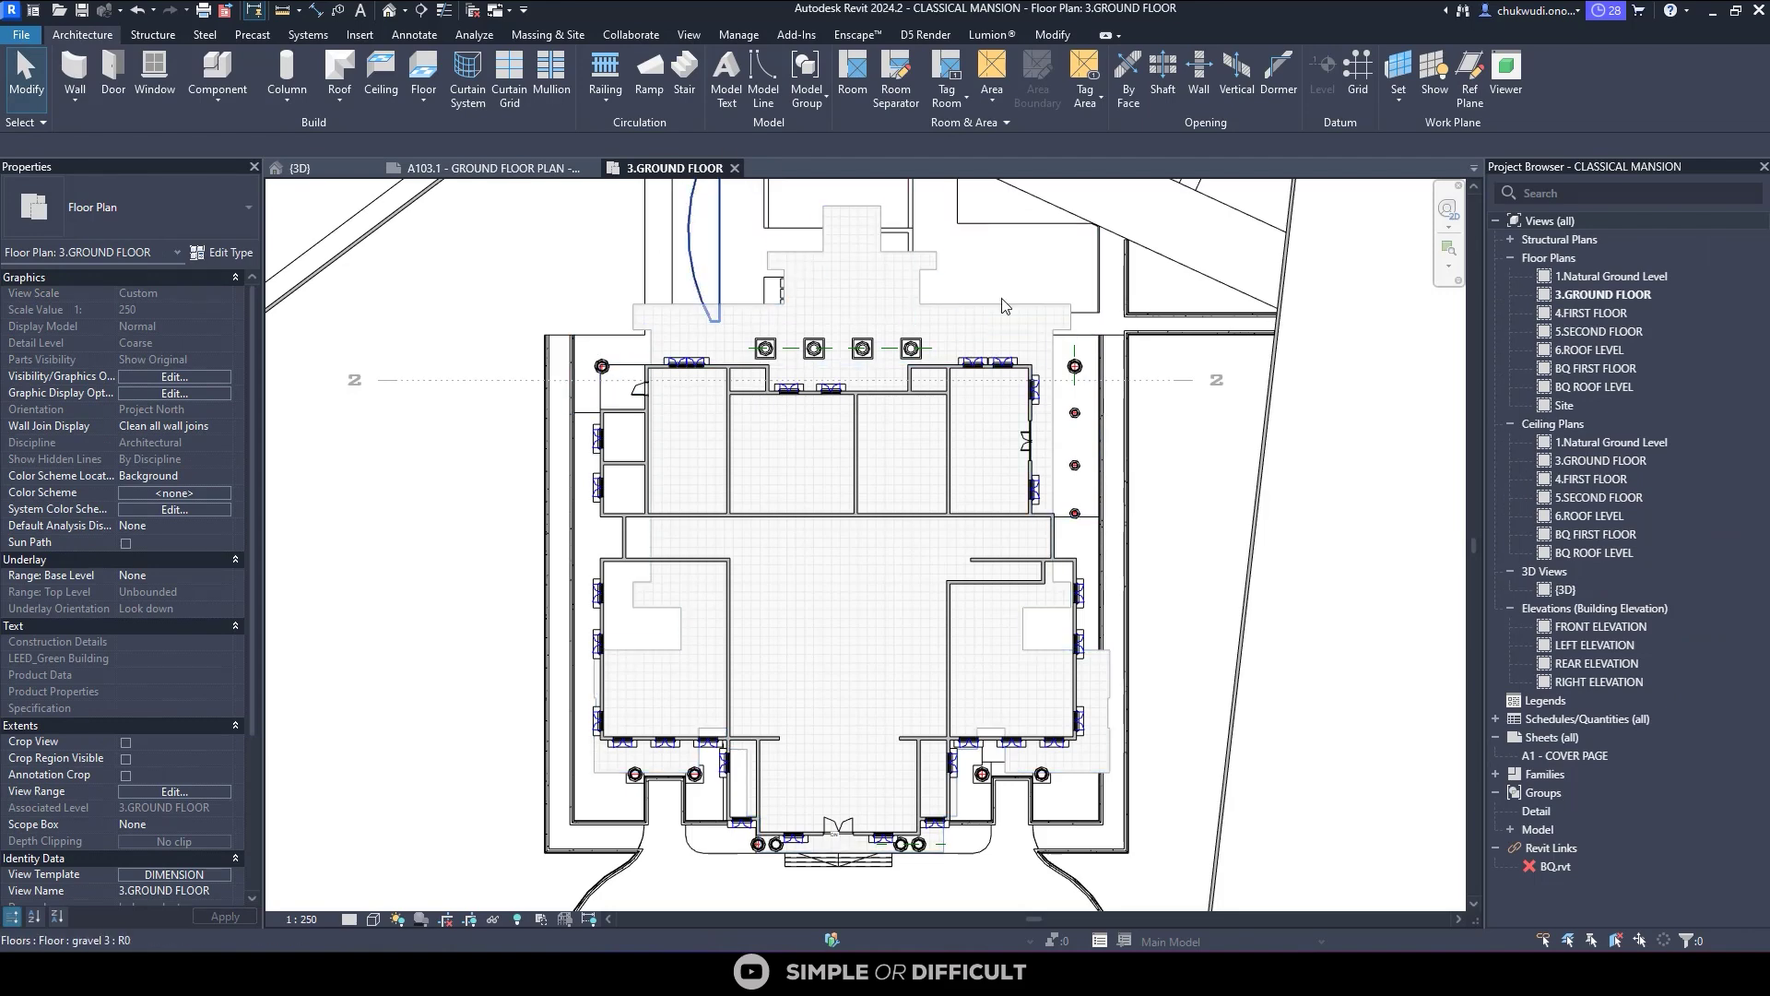
Open REAR ELEVATION and zoom to inspect level heads from 1.Natural Ground Level to 6.ROOF LEVEL
click(1609, 666)
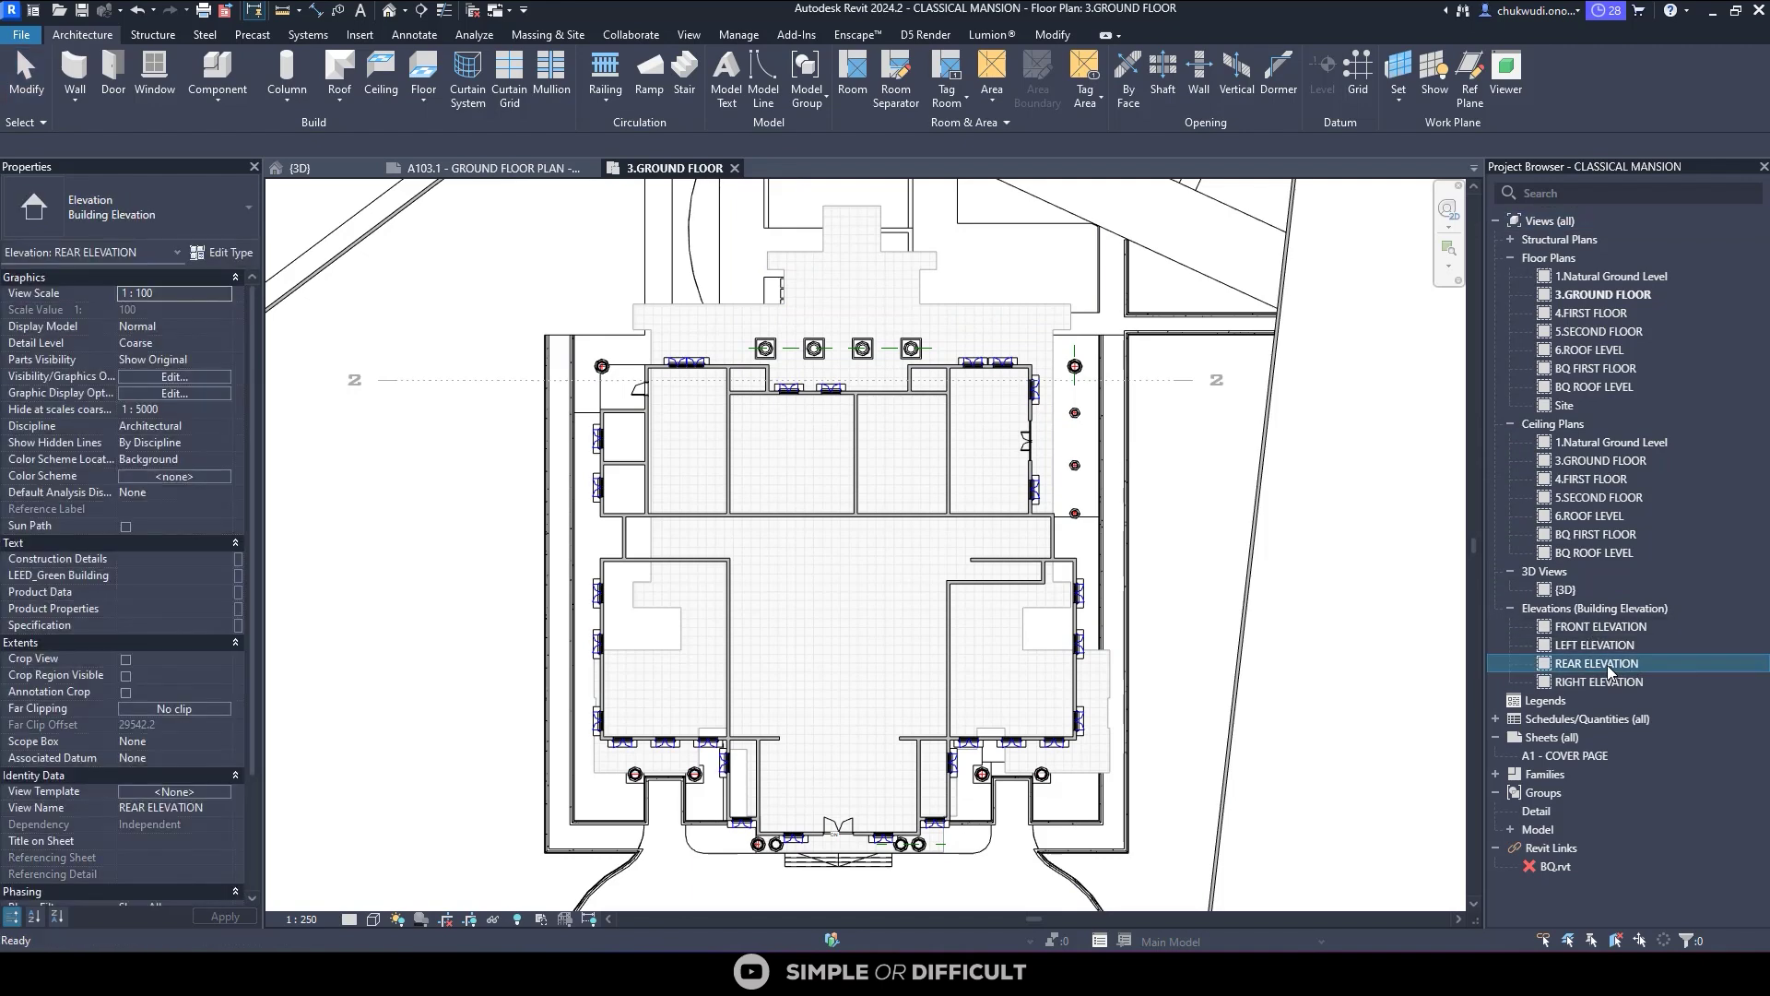
double_click(1609, 665)
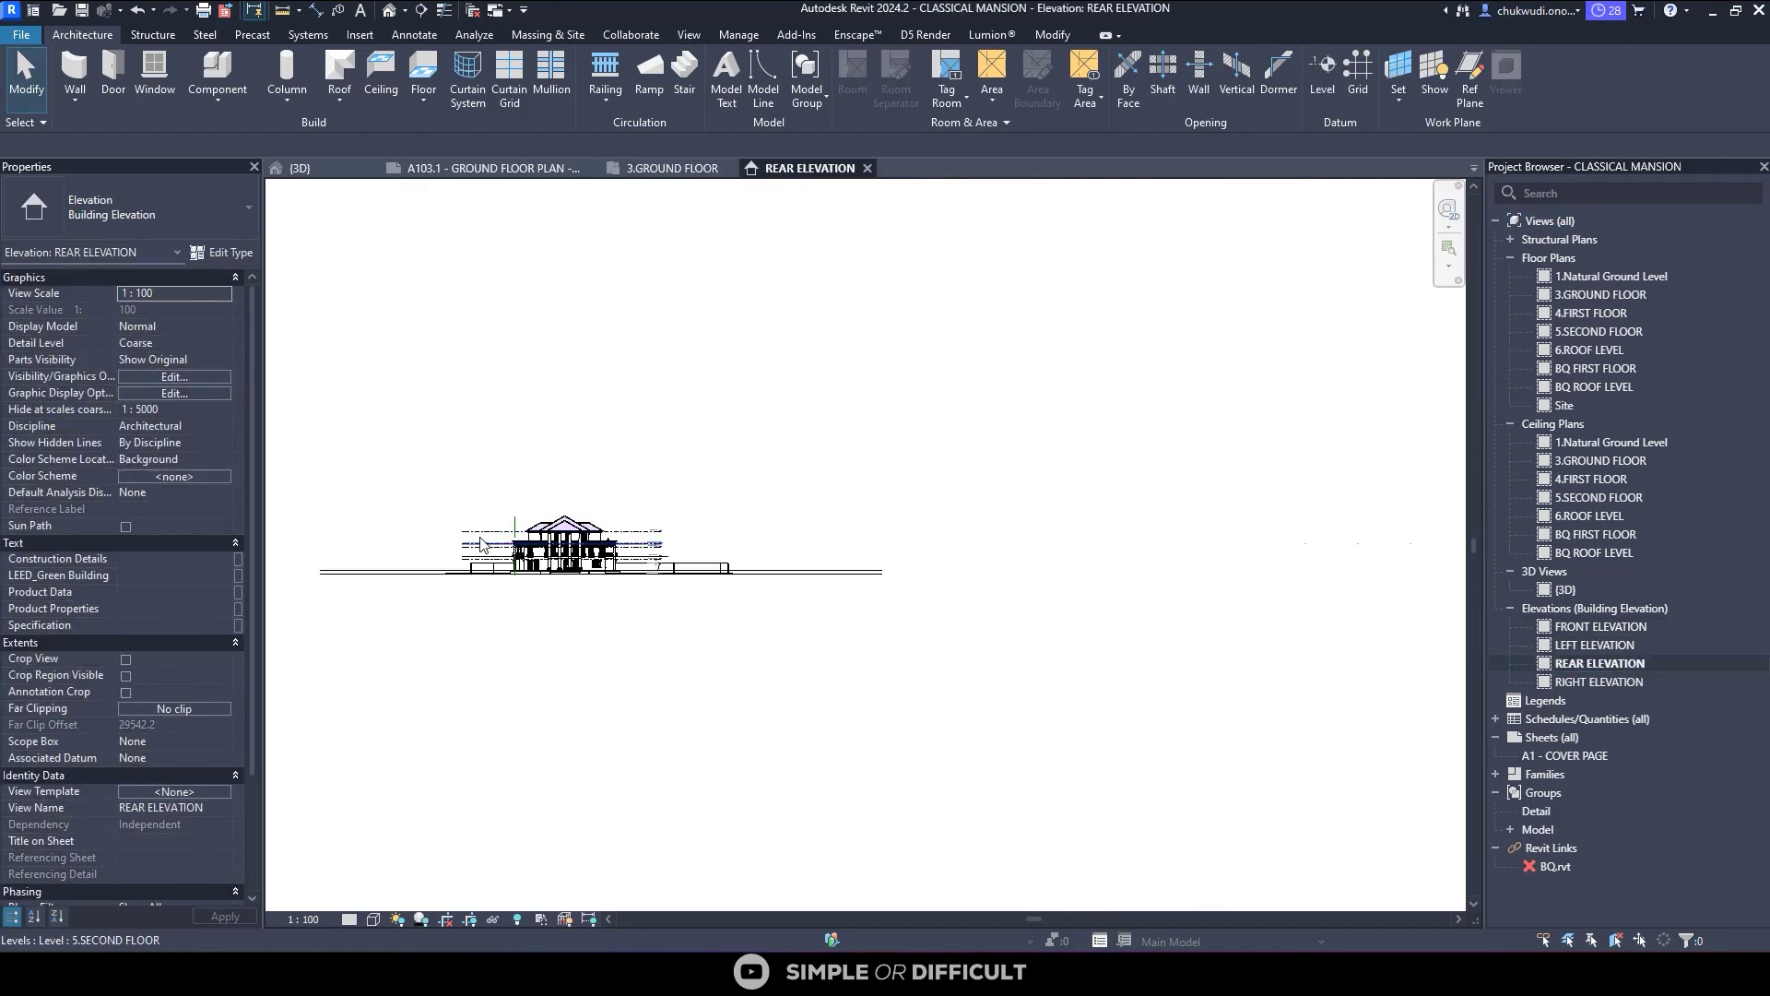
scroll(874, 523, up, 5)
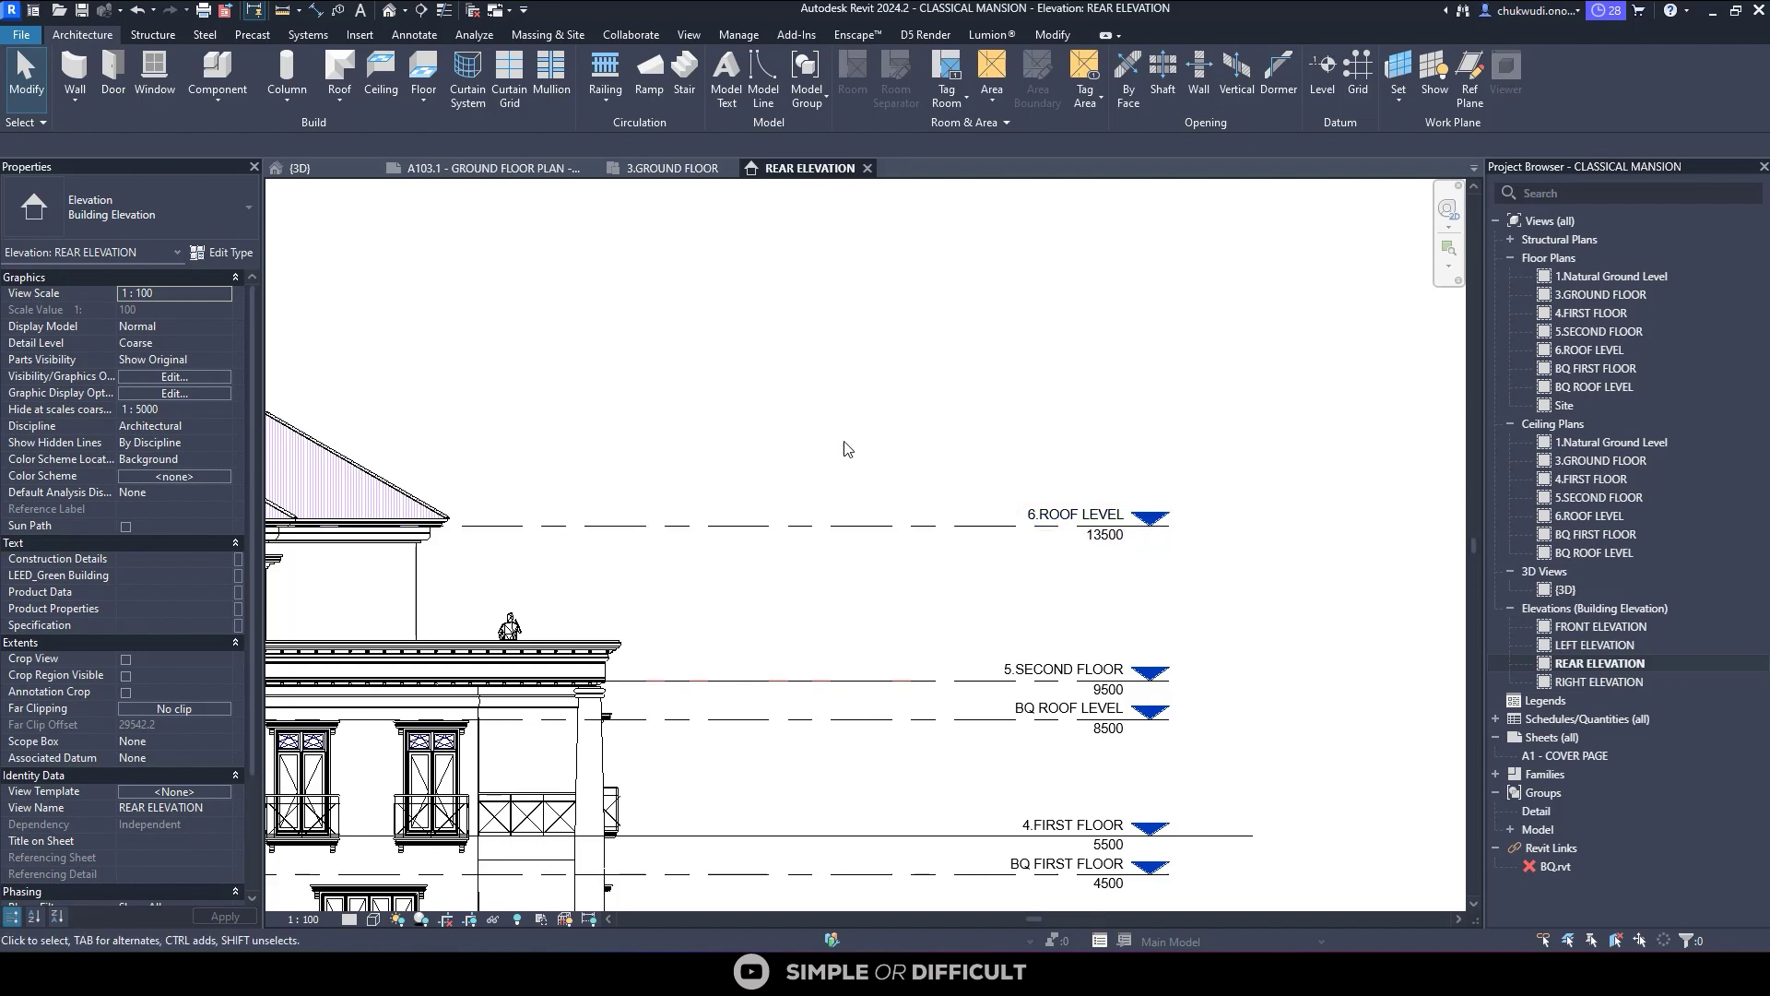
scroll(830, 523, down, 2)
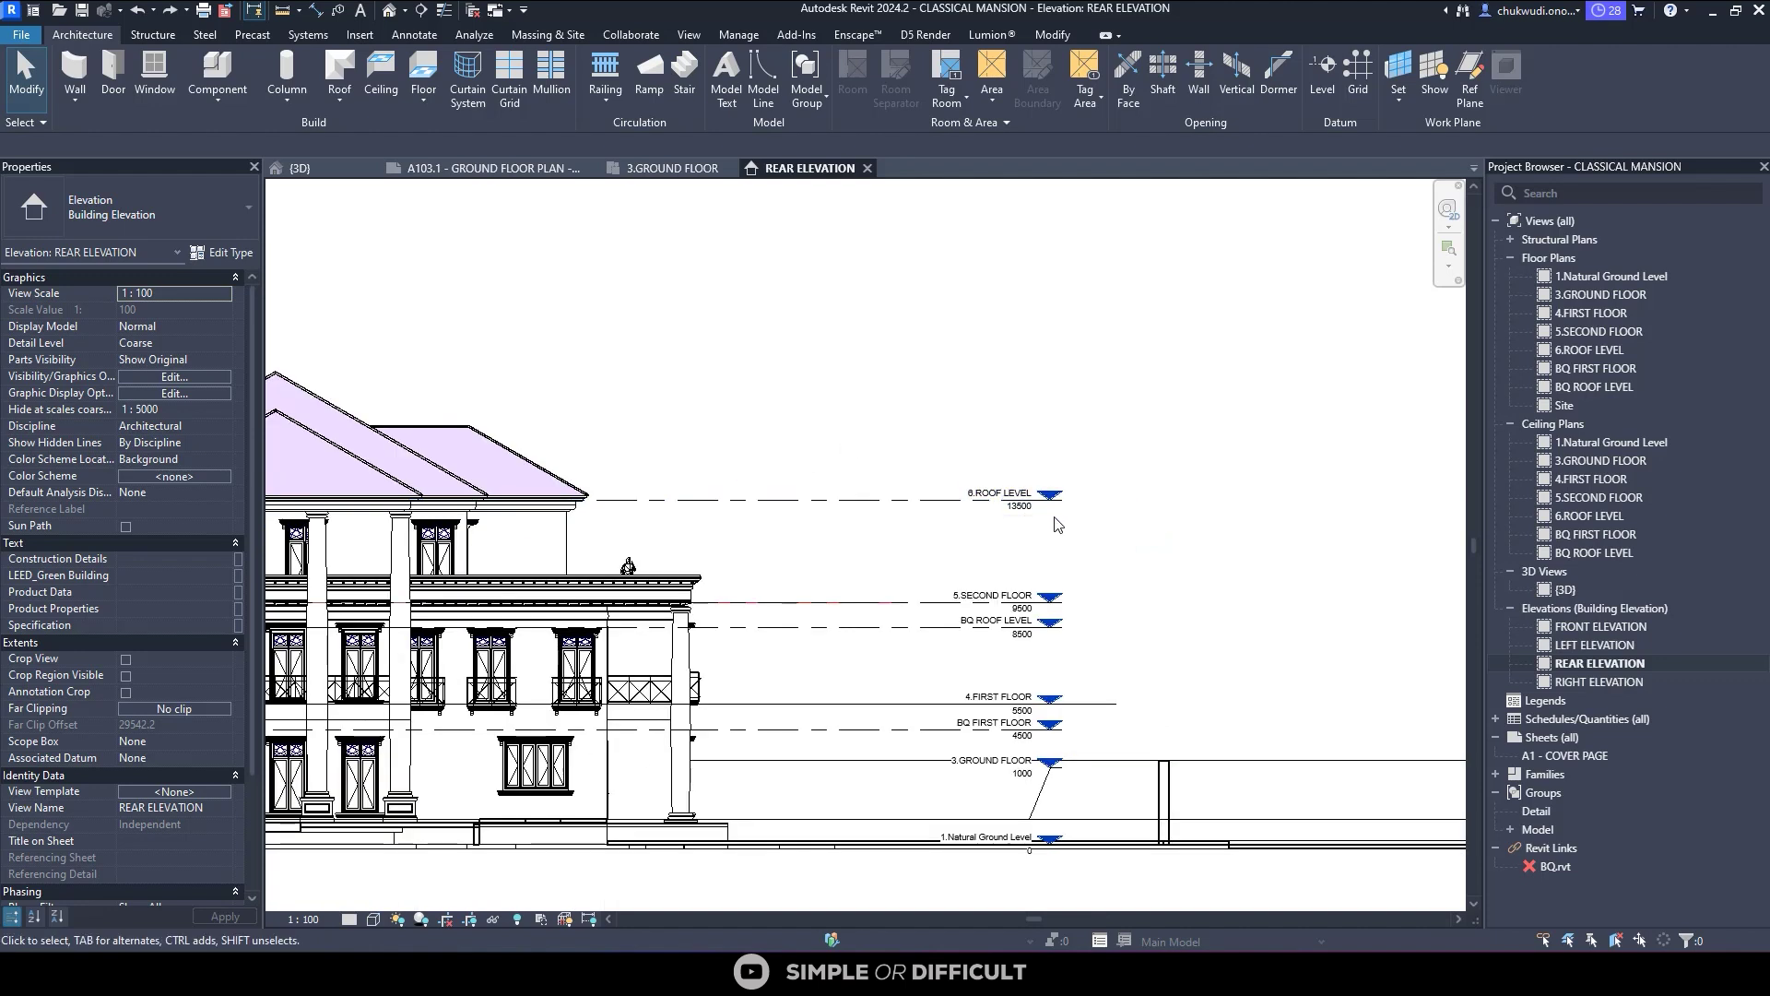